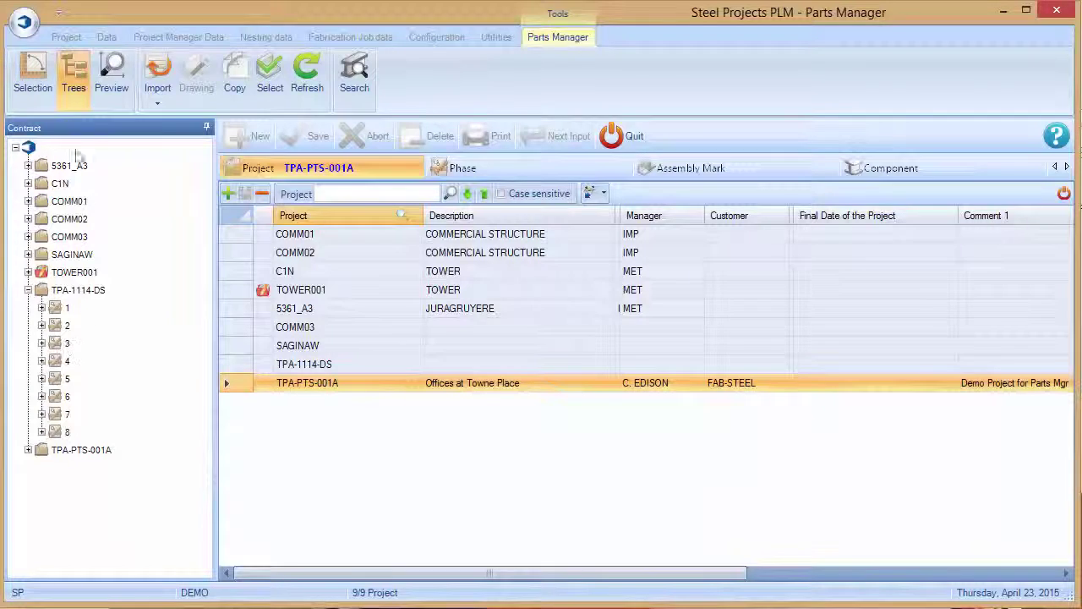
Step: Hide the contract tree and check which file formats are available for importing data
left_click(74, 82)
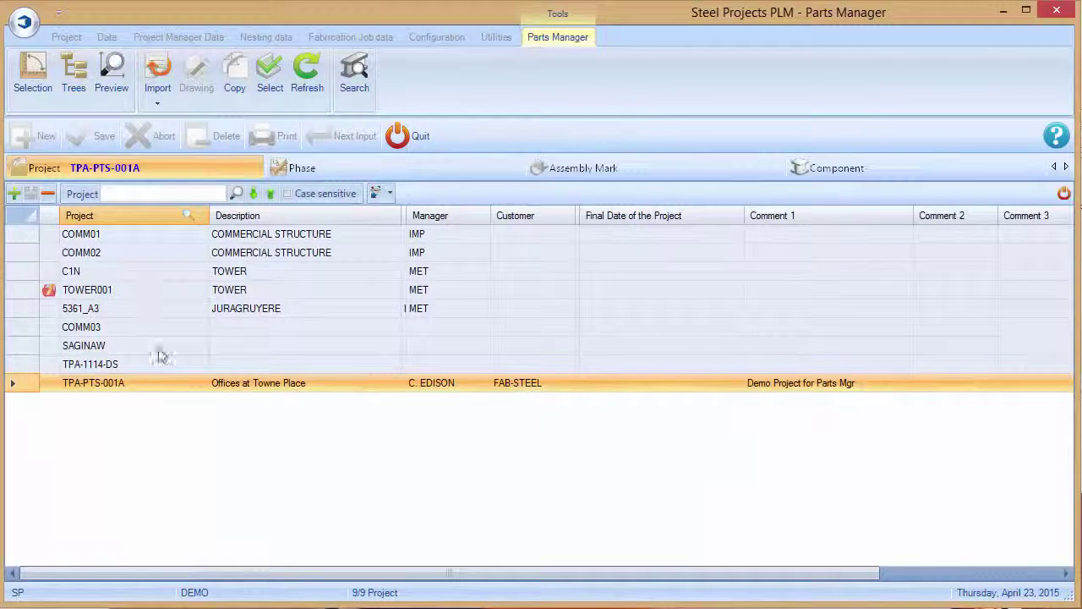
left_click(160, 105)
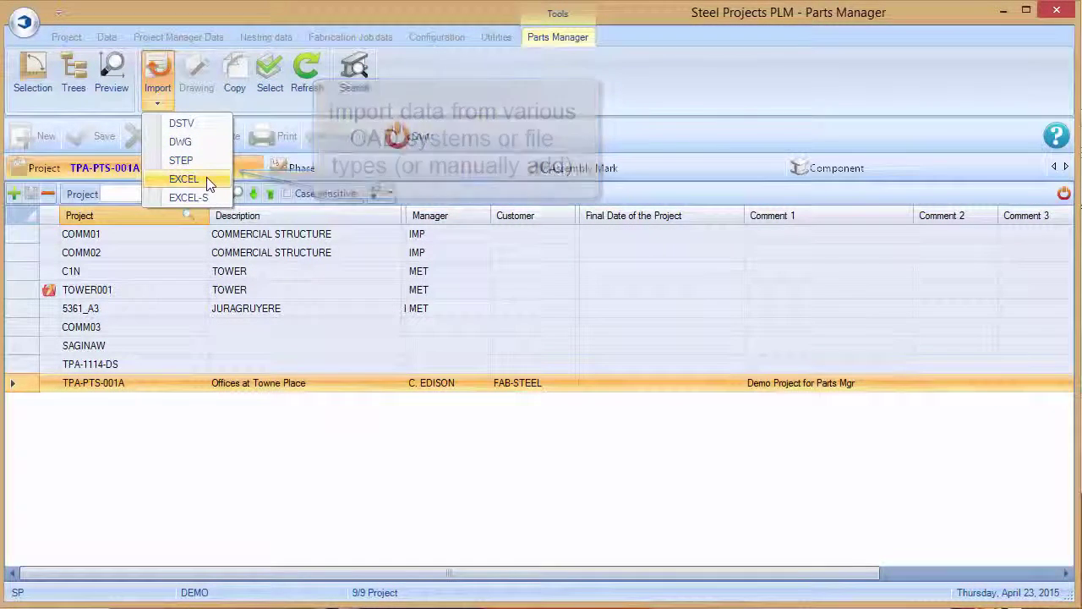
left_click(196, 438)
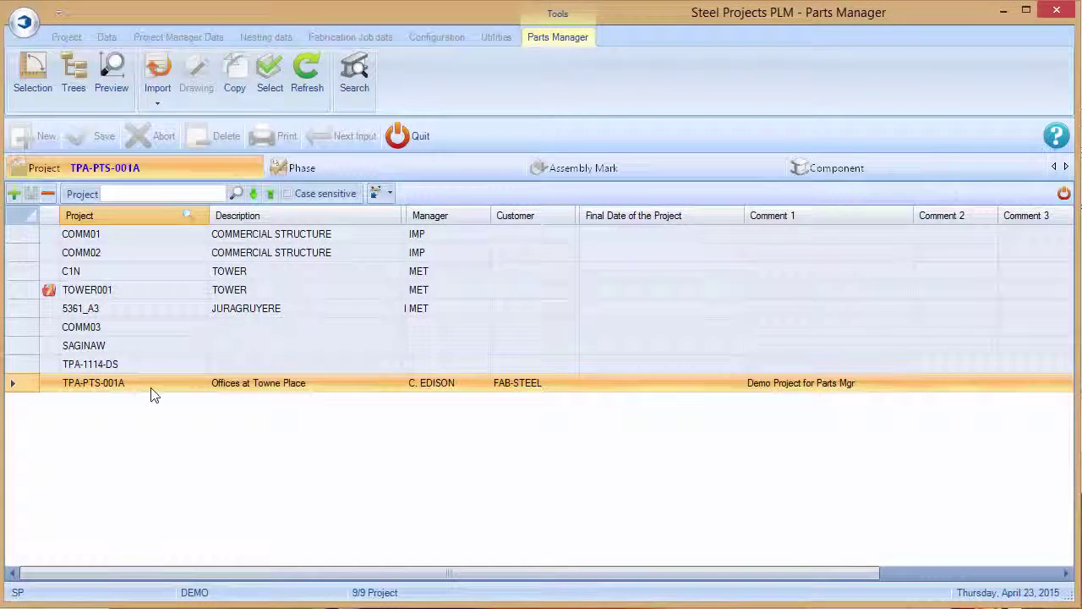
Step: Open project TPA-PTS-001A and review its default values, general information, and summaries by profile and by length
double_click(150, 390)
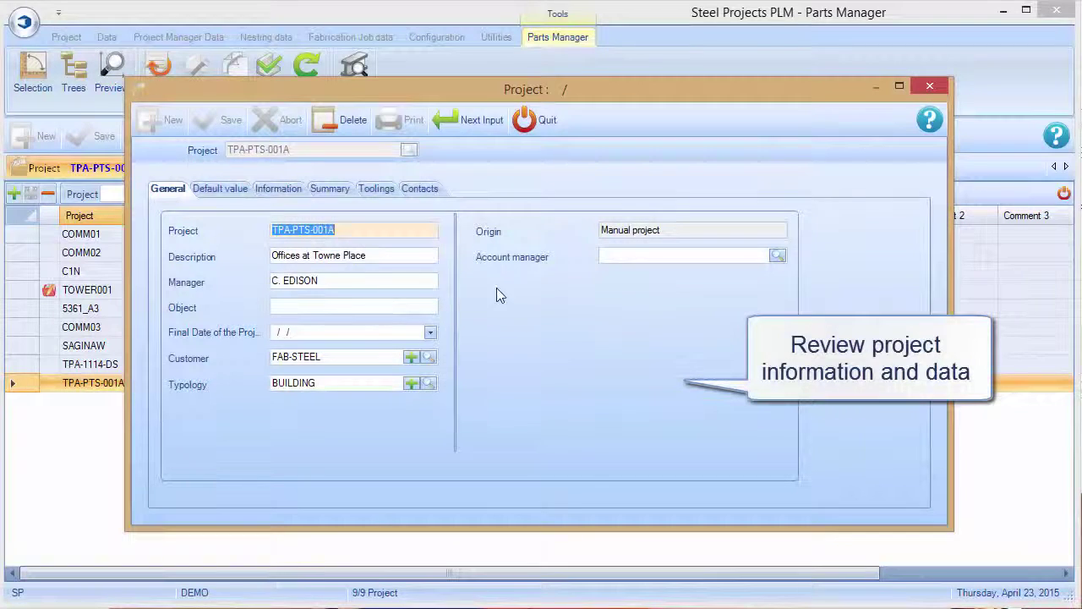
left_click(235, 191)
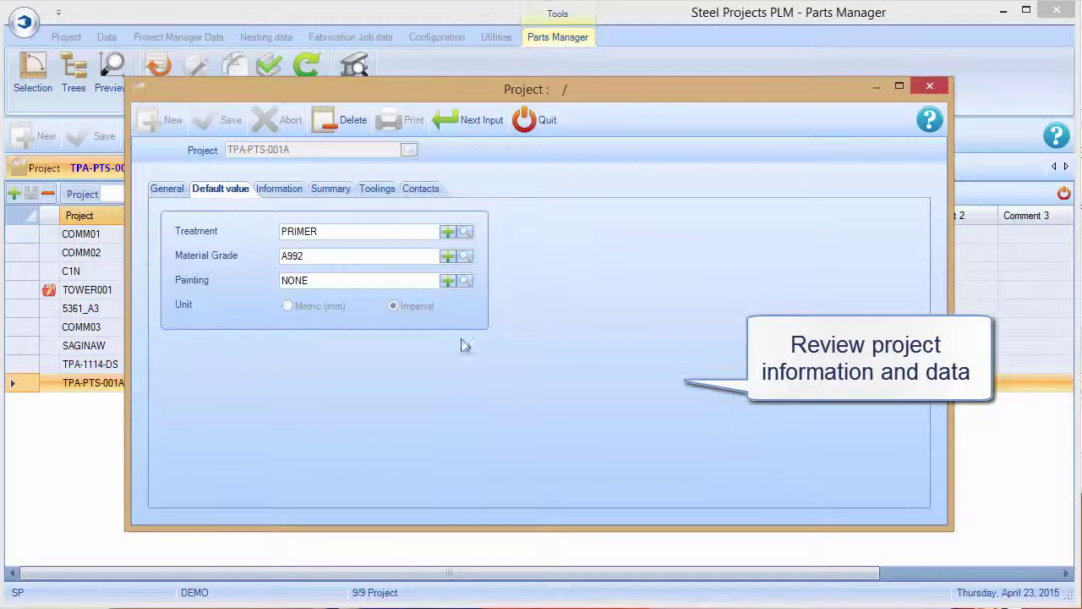
left_click(303, 191)
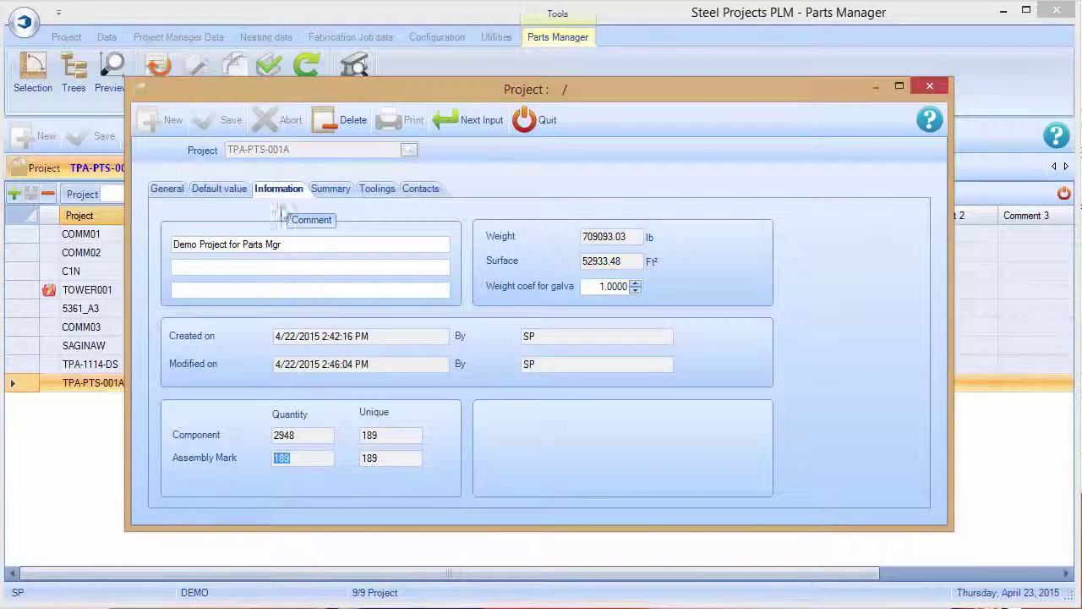
left_click(339, 193)
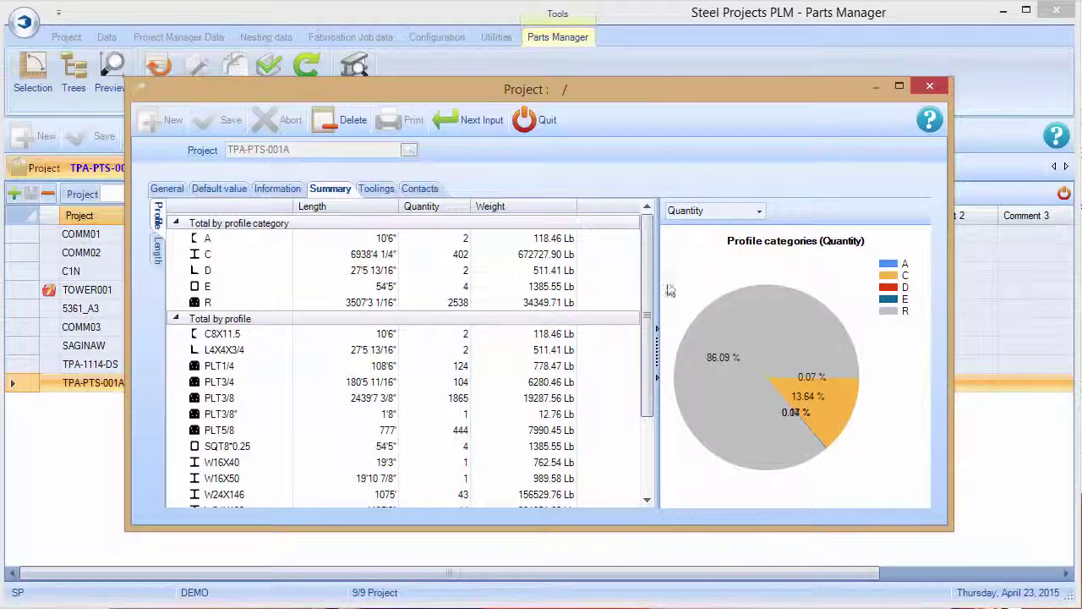
scroll(651, 308, "down", 1)
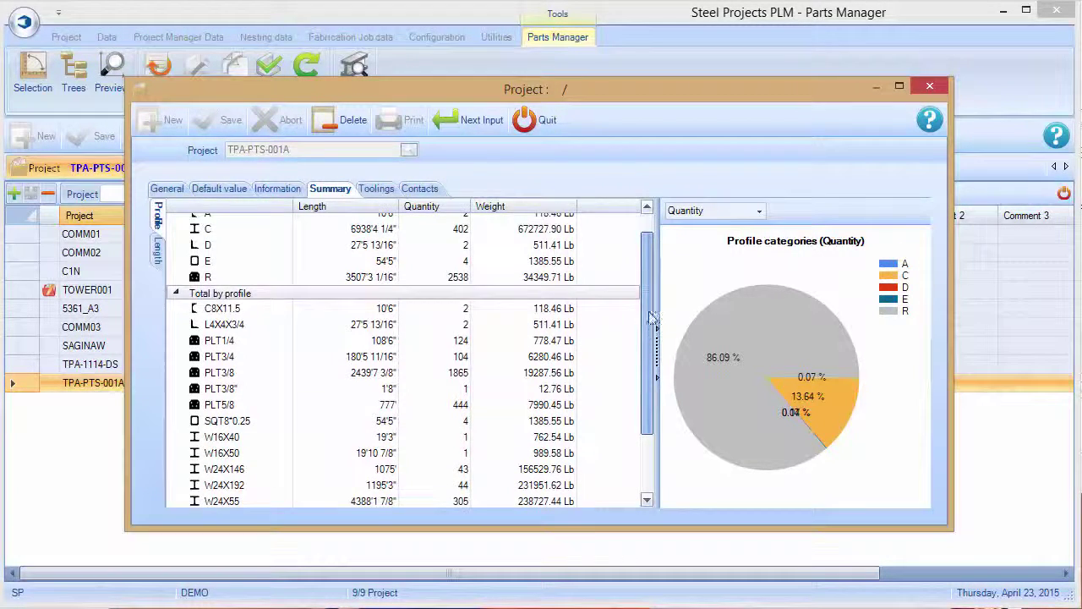
scroll(474, 265, "up", 1)
left_click(158, 250)
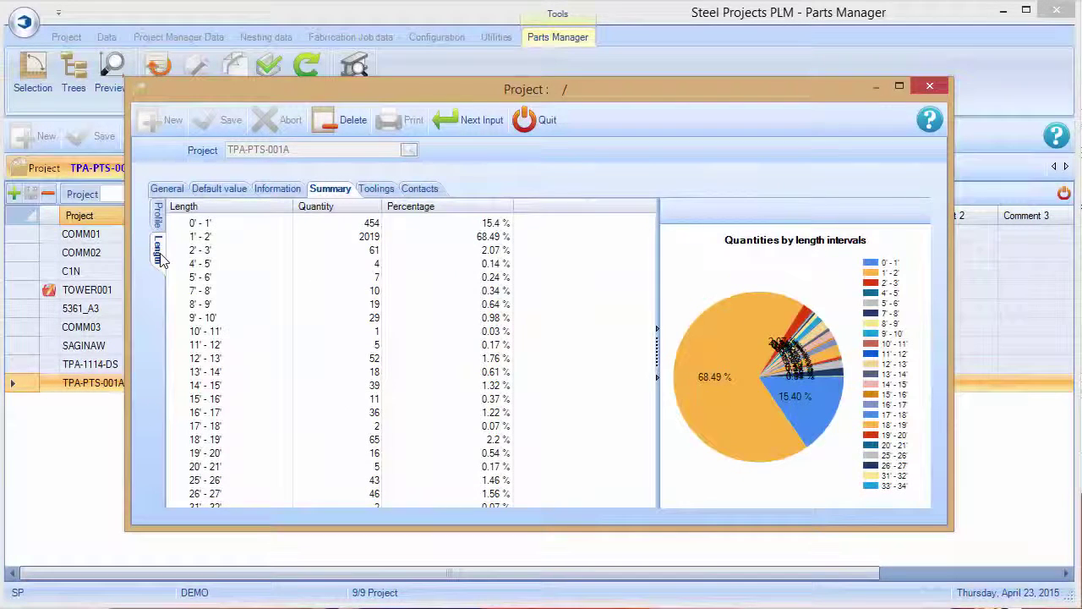
Step: Review the project's tooling operations from coping to outline and its contact details, and close the project record
left_click(376, 189)
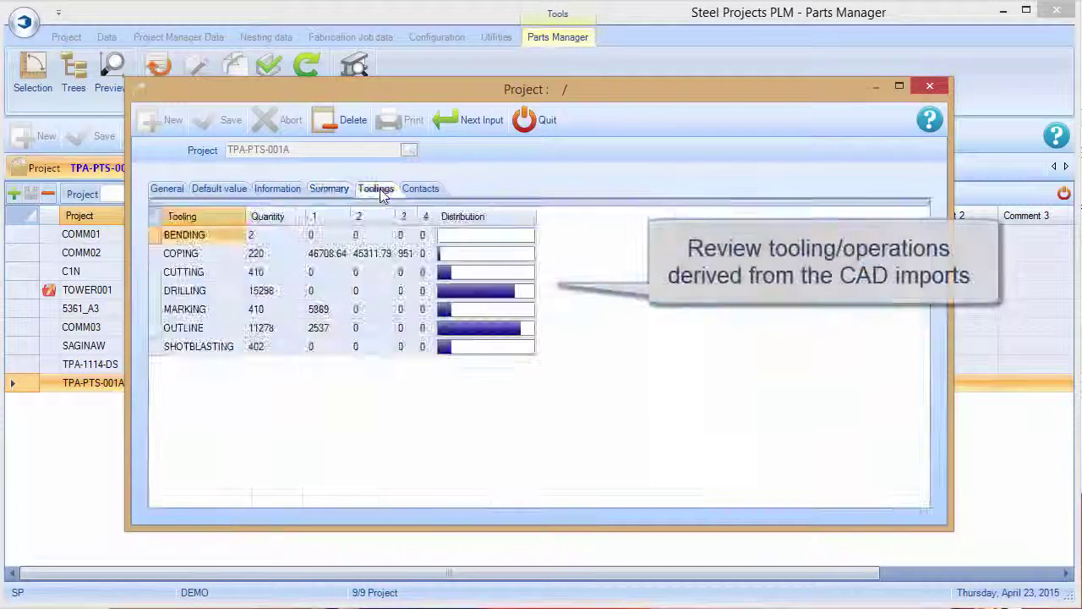
left_click(260, 255)
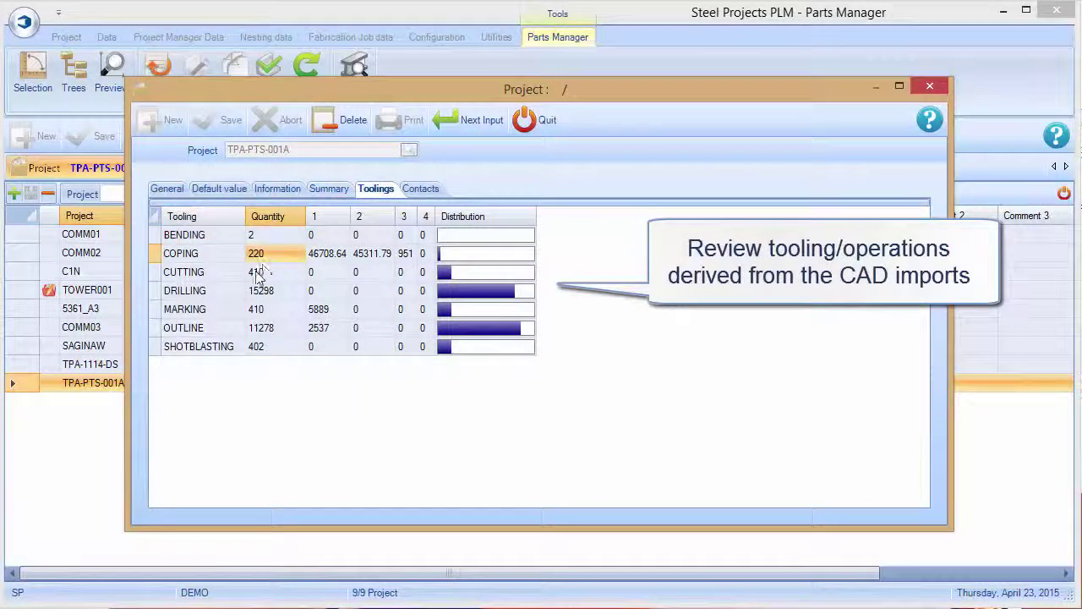
left_click(228, 274)
left_click(224, 288)
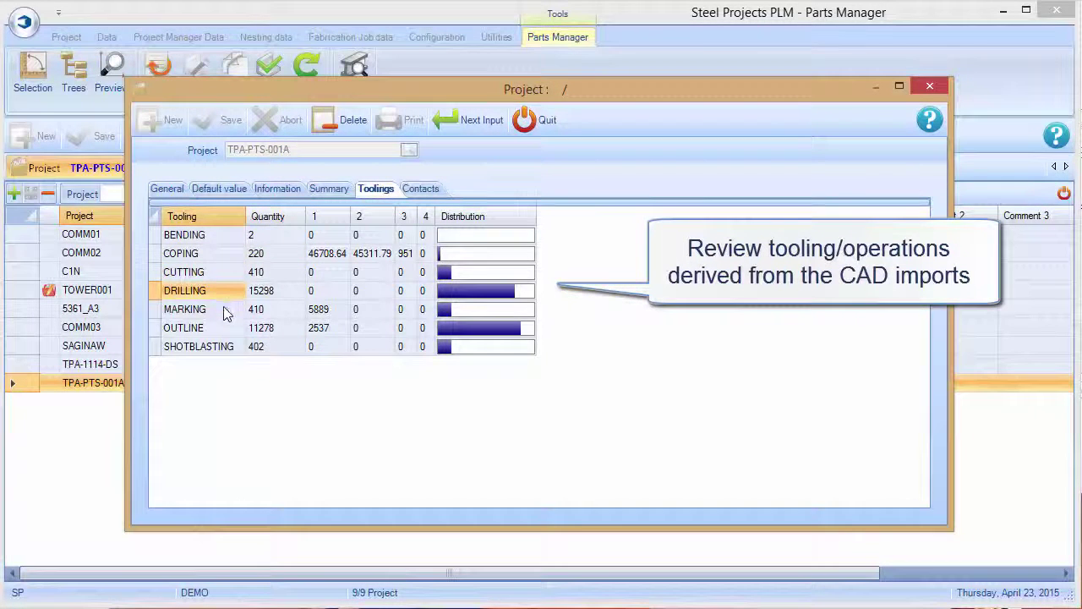
left_click(223, 309)
left_click(221, 327)
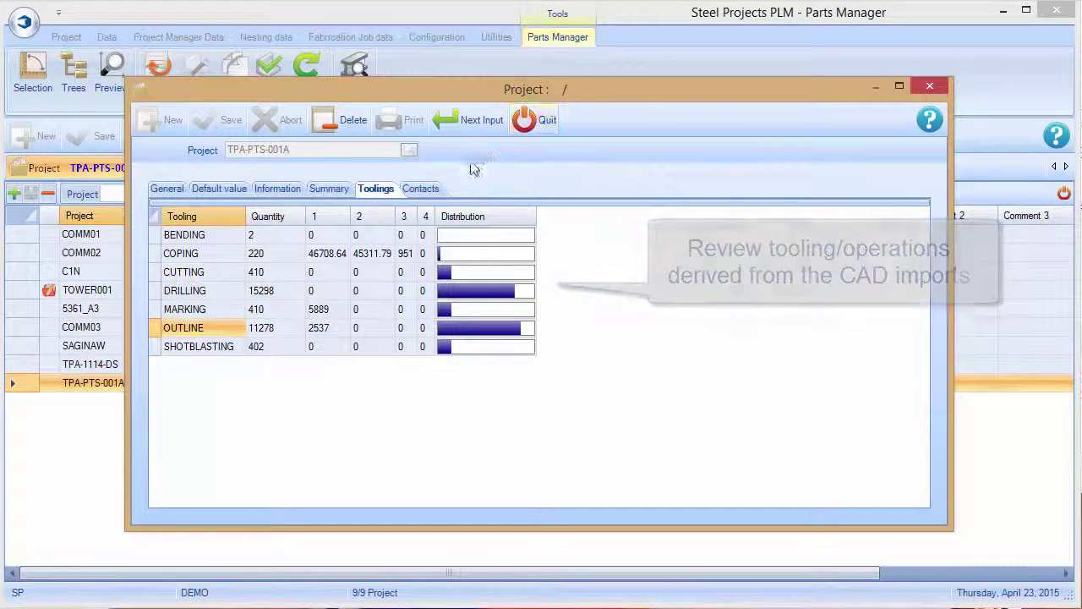
left_click(435, 190)
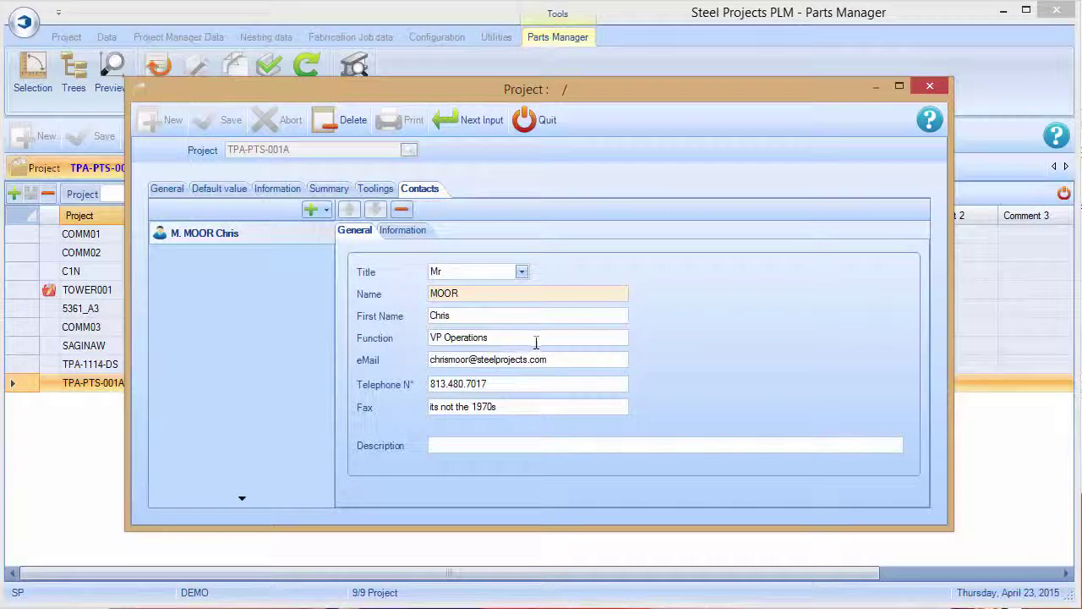
left_click(537, 127)
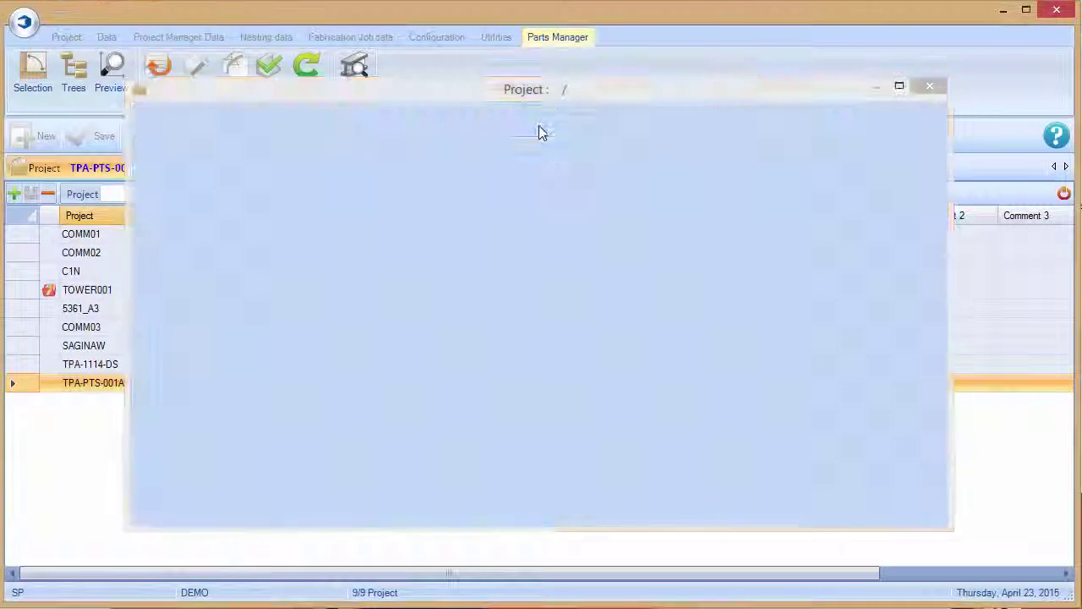
Step: Open phase 1 of the project, review its information, profile summary and toolings, and close the phase record
left_click(400, 166)
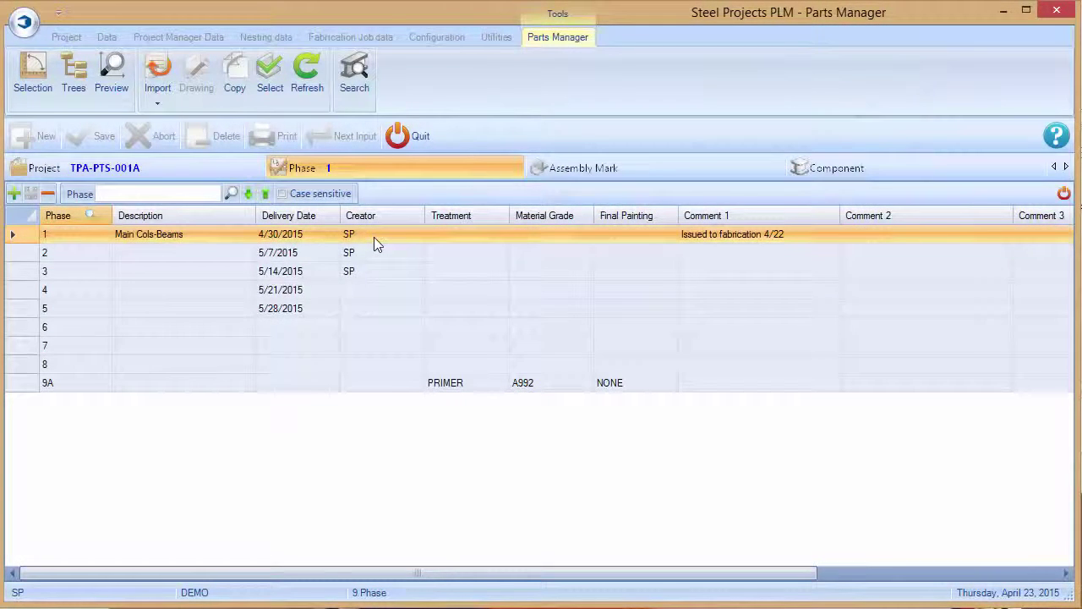
double_click(374, 236)
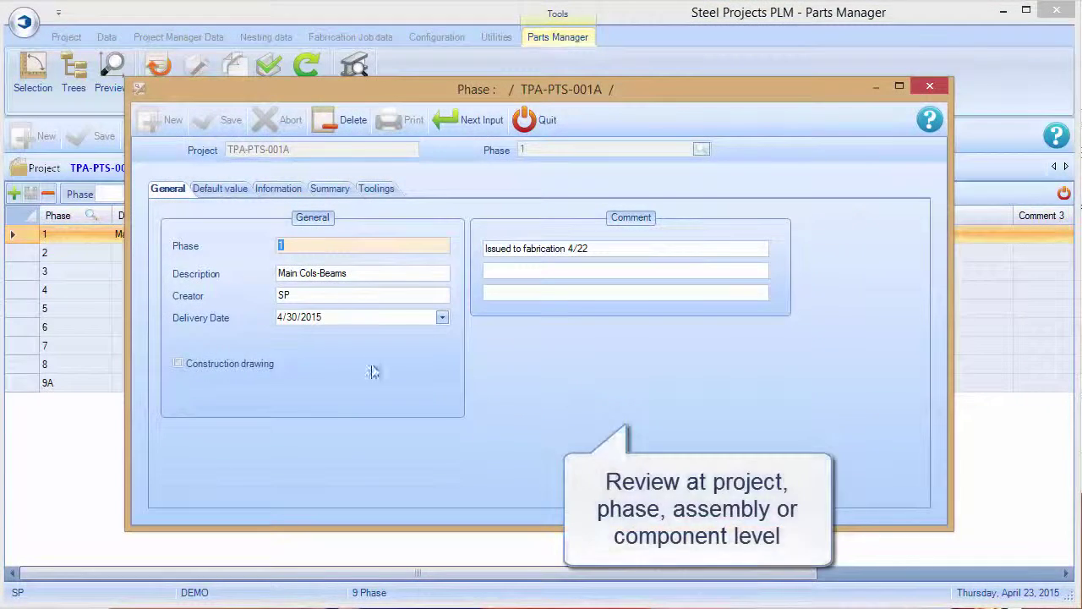
left_click(285, 192)
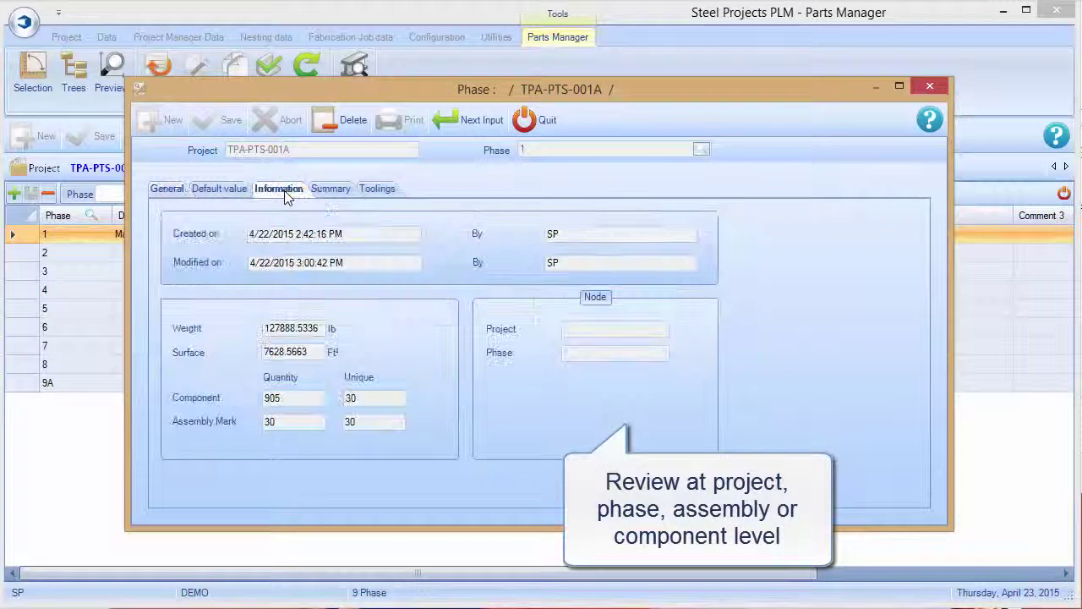
double_click(267, 398)
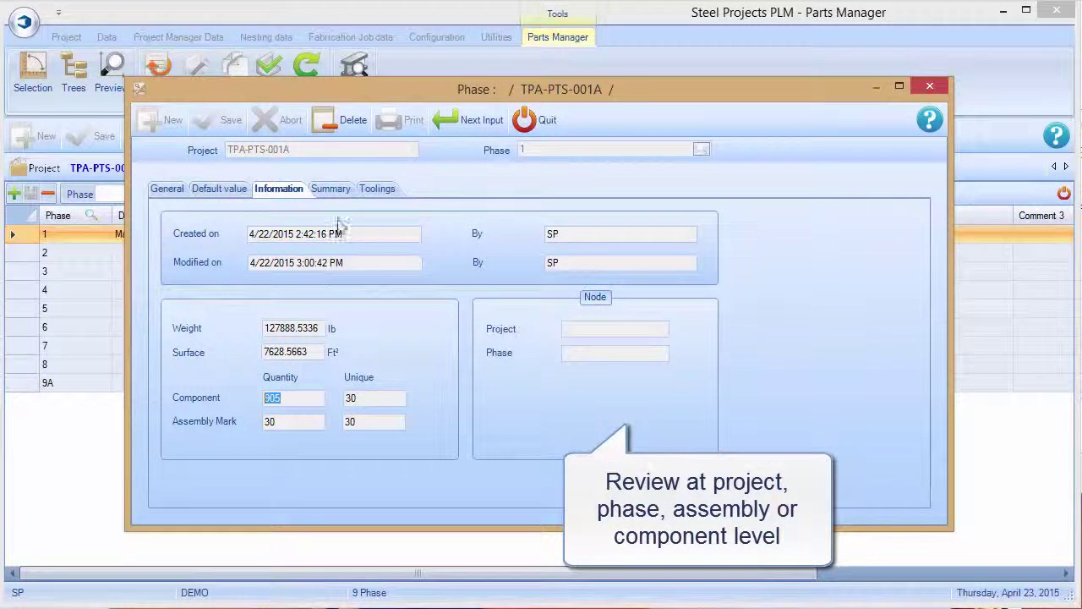
left_click(339, 192)
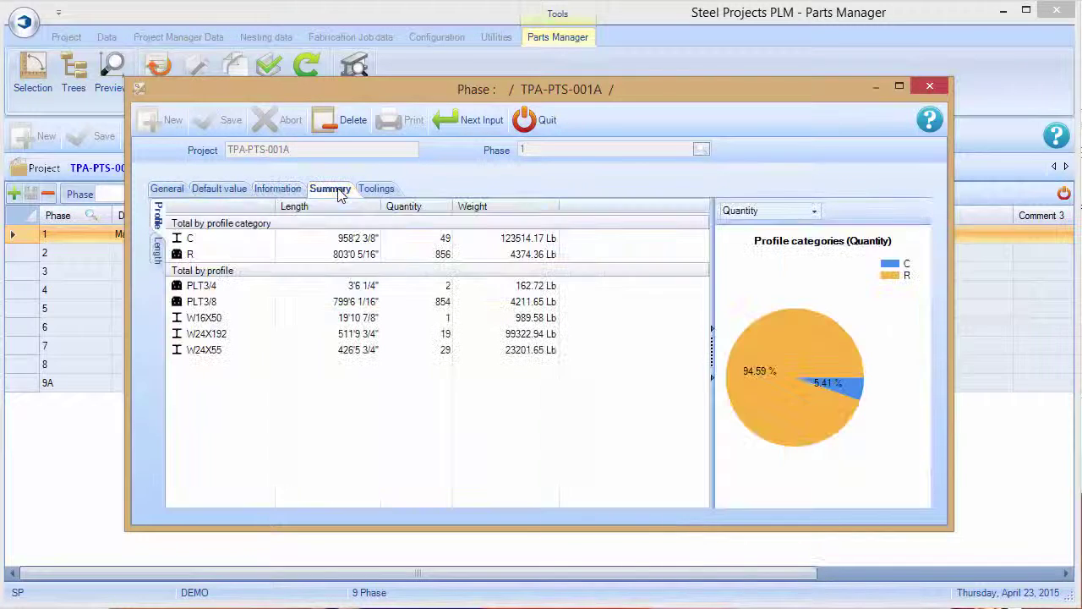
left_click(392, 190)
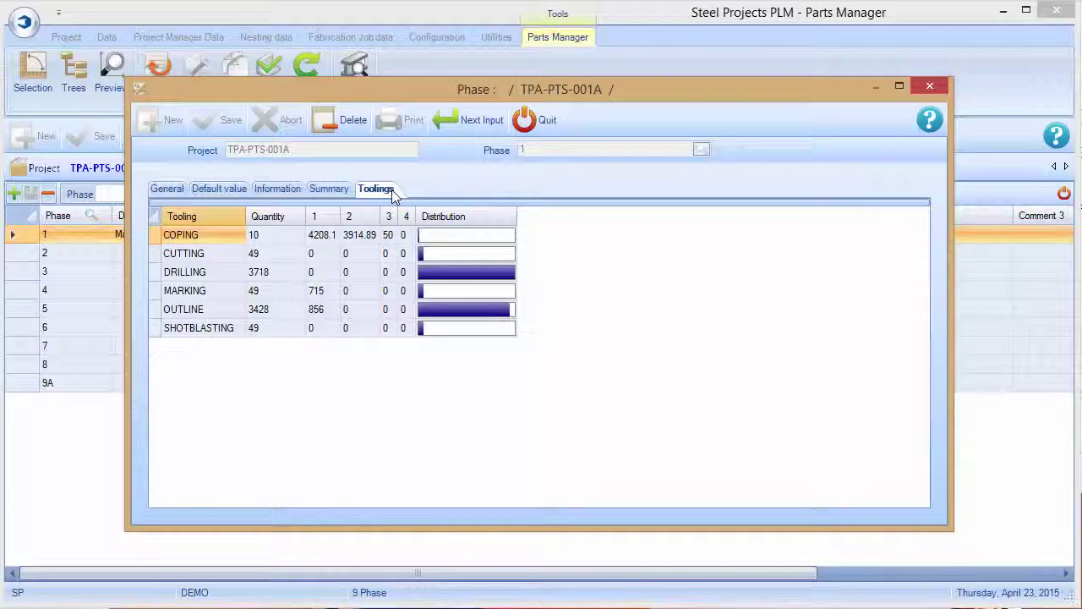
left_click(539, 127)
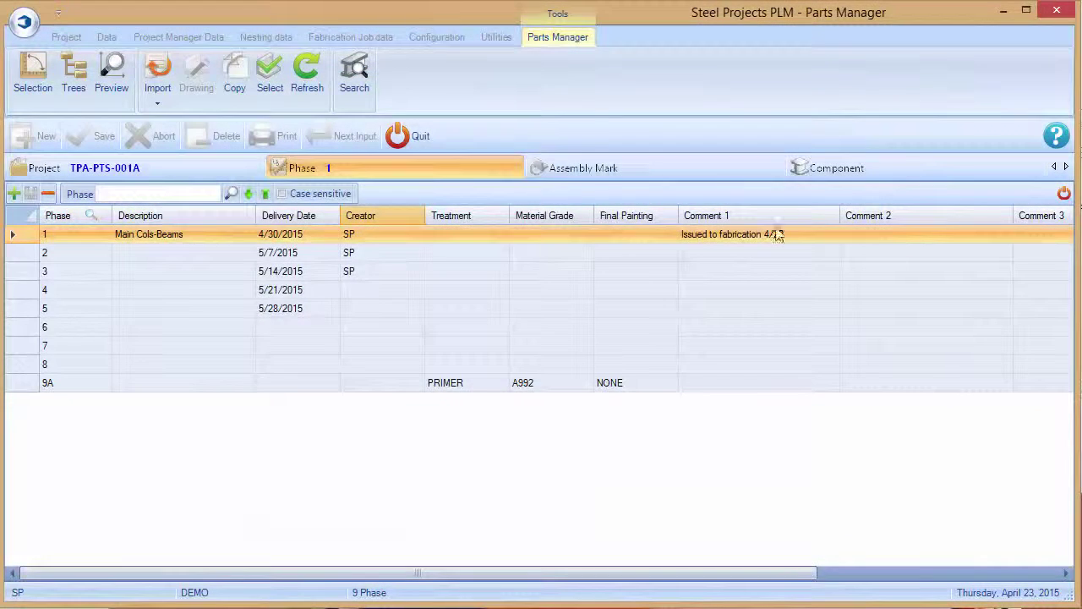
Step: Open component B147 from phase 1's component list and review its drilling, marking and shotblasting operations
left_click(838, 172)
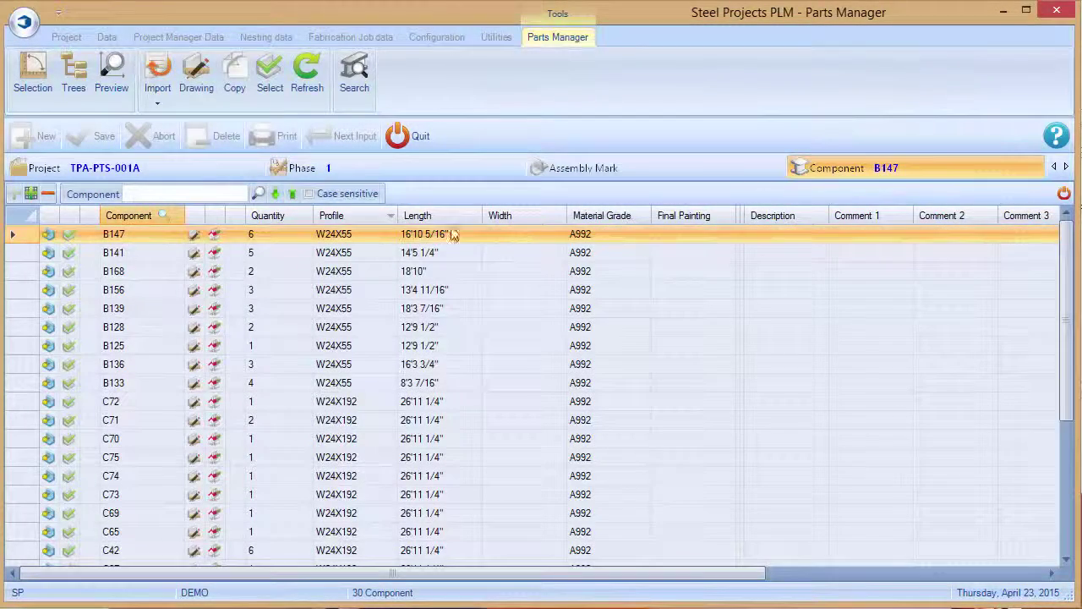
double_click(274, 239)
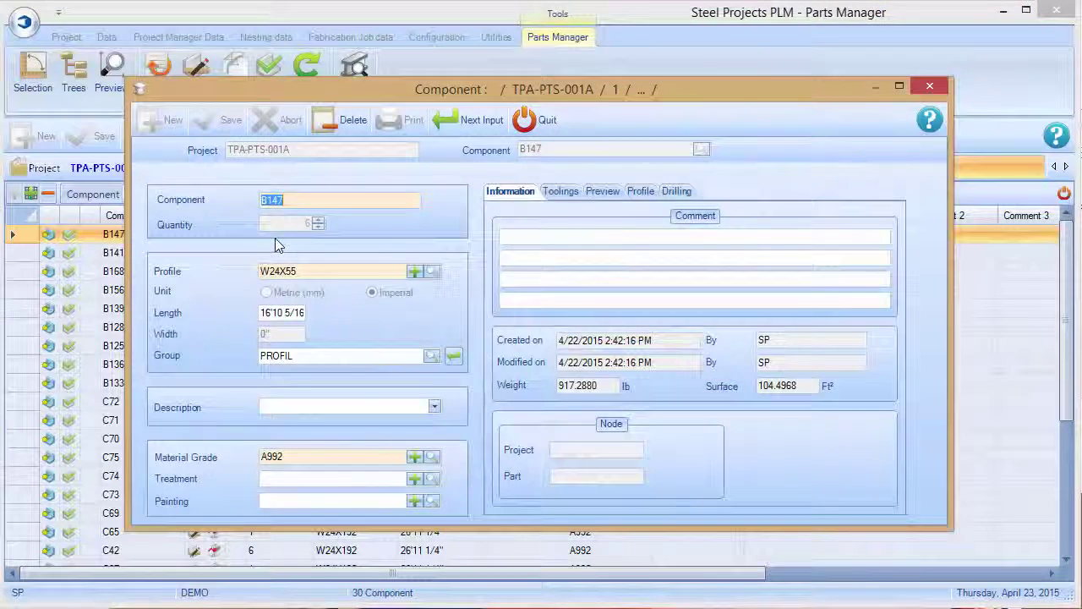
left_click(567, 193)
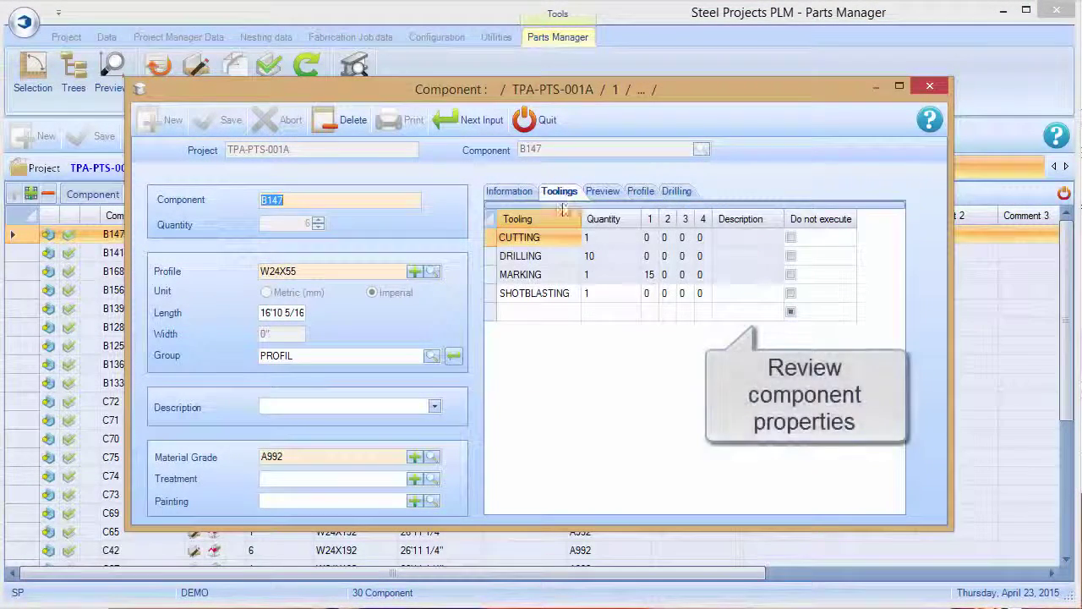
left_click(544, 255)
left_click(548, 274)
left_click(546, 292)
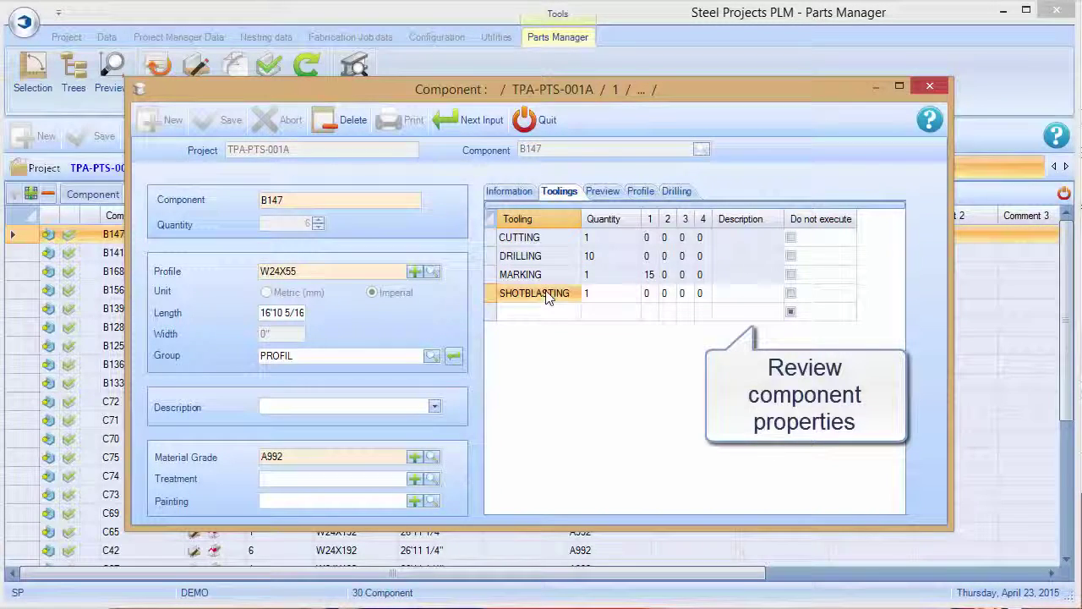
Step: Check component B147's preview and drilling reference settings, and close the component record
left_click(607, 194)
left_click(681, 195)
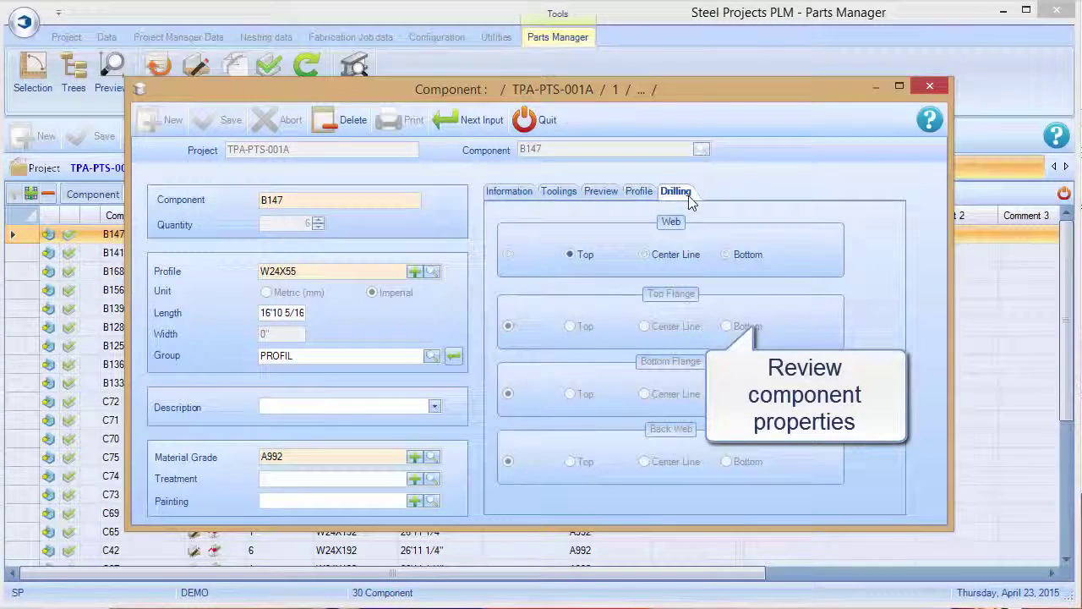
left_click(535, 124)
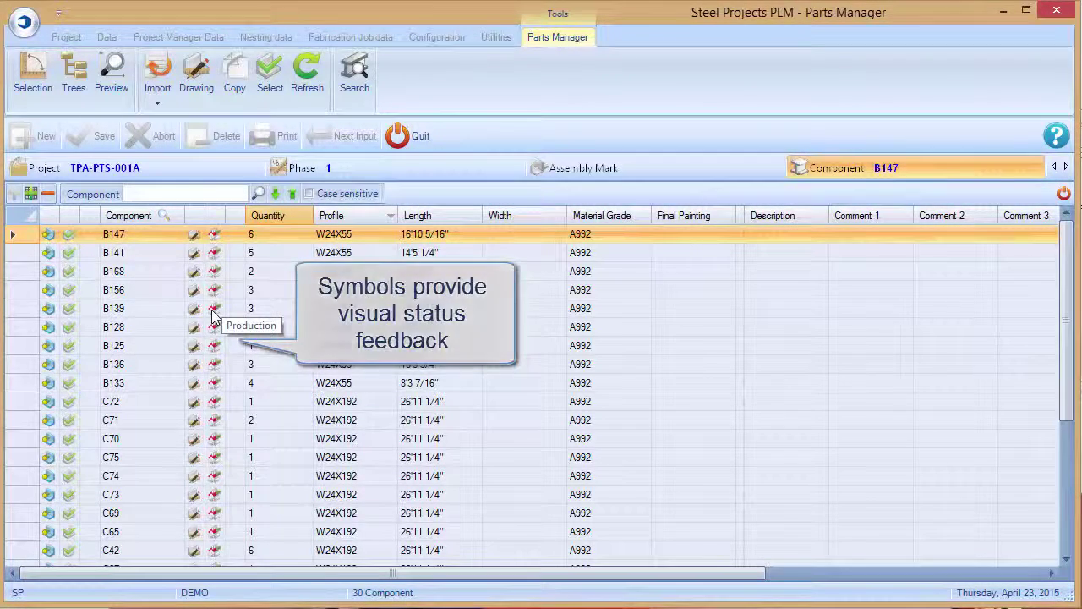
Step: Sort the component list by profile and re-sort it by length with the longest components first
left_click(351, 218)
left_click(352, 218)
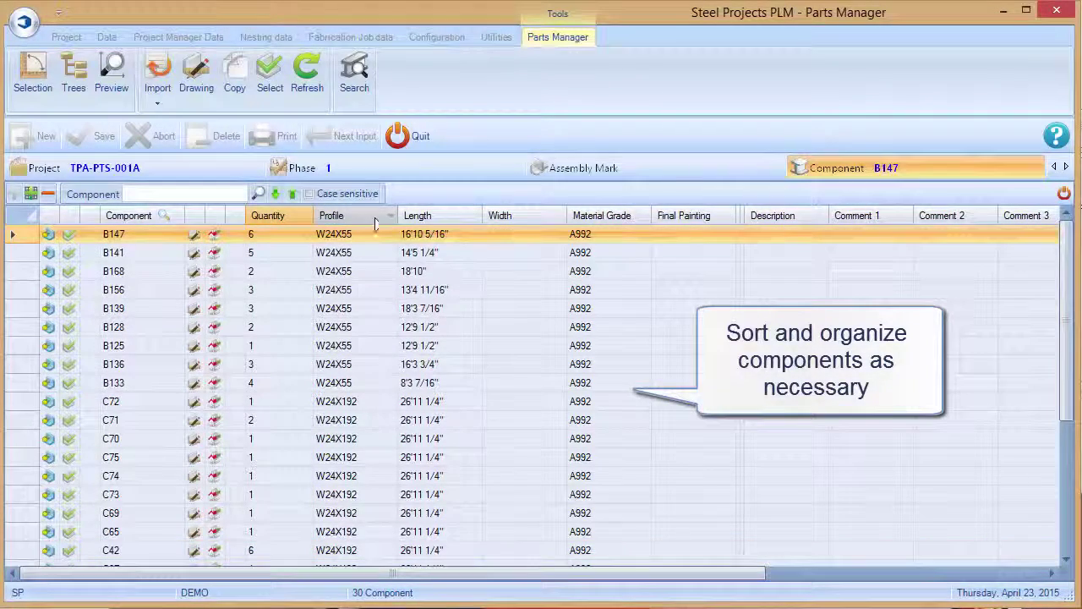
left_click(434, 216)
left_click(432, 216)
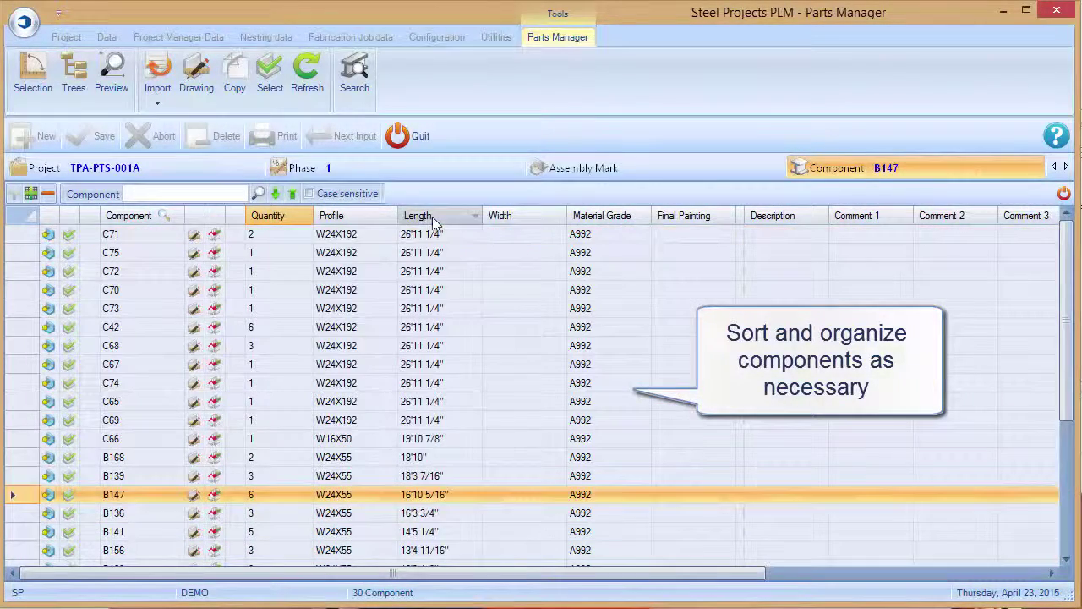
Step: Show the 3D preview of component B133 and zoom in on its end holes and part marking
scroll(362, 249, "down", 2)
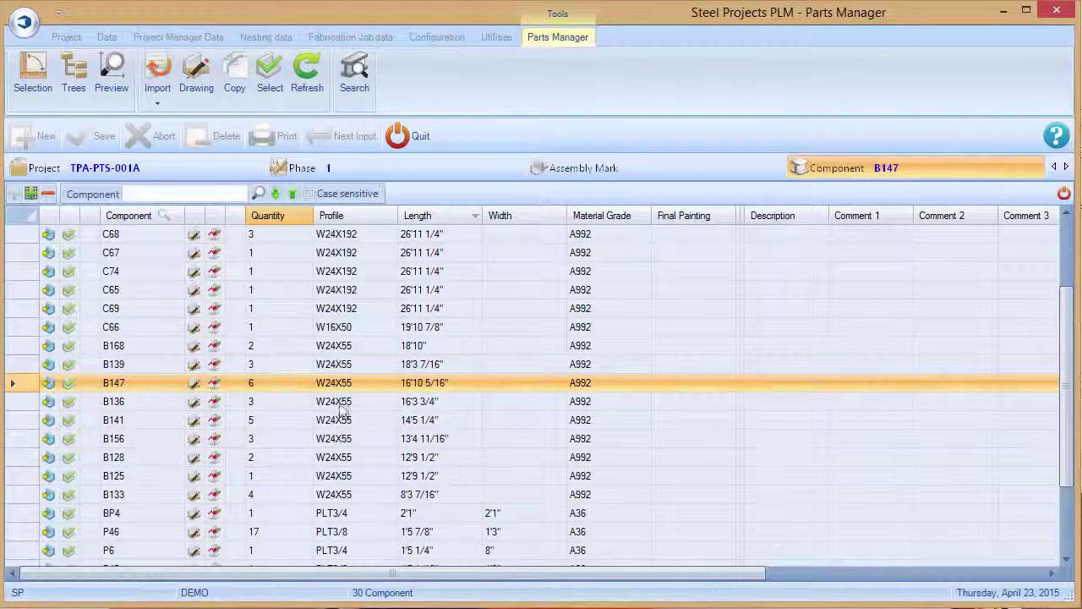
left_click(357, 495)
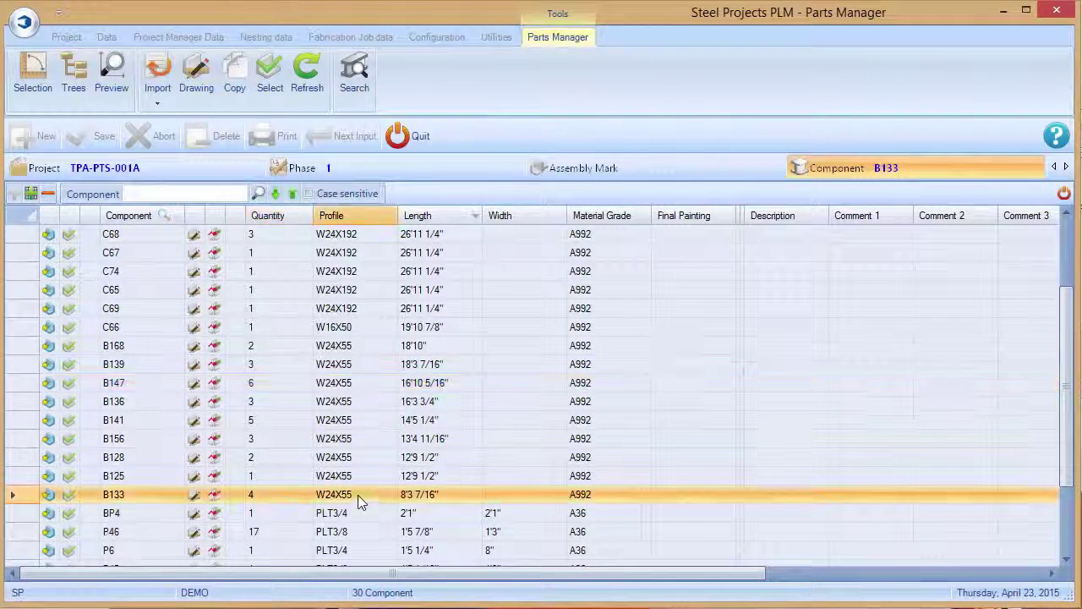
left_click(114, 76)
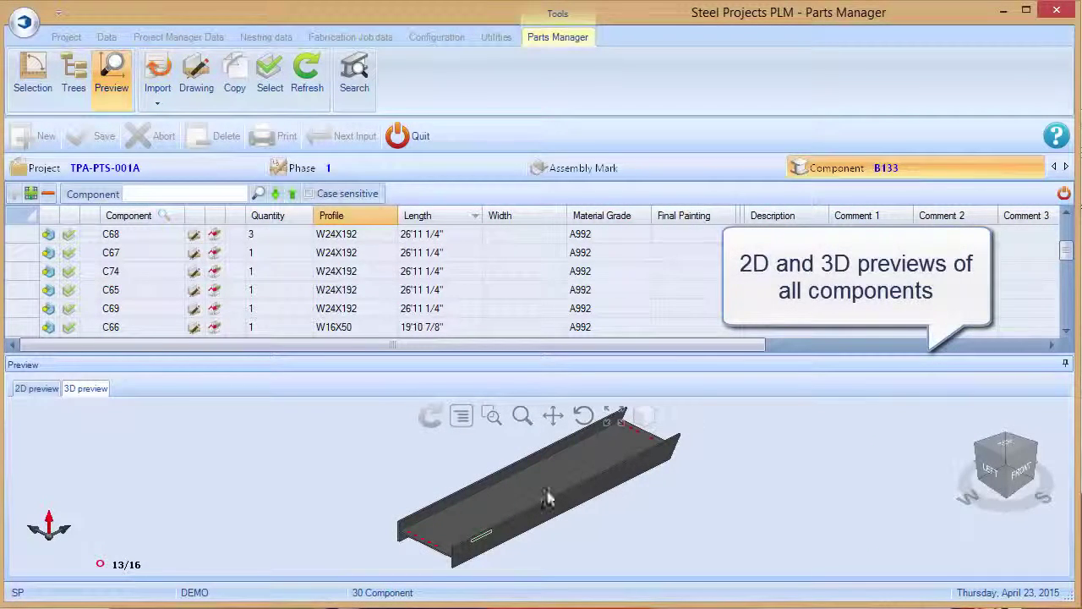
left_click(473, 545)
scroll(467, 529, "up", 5)
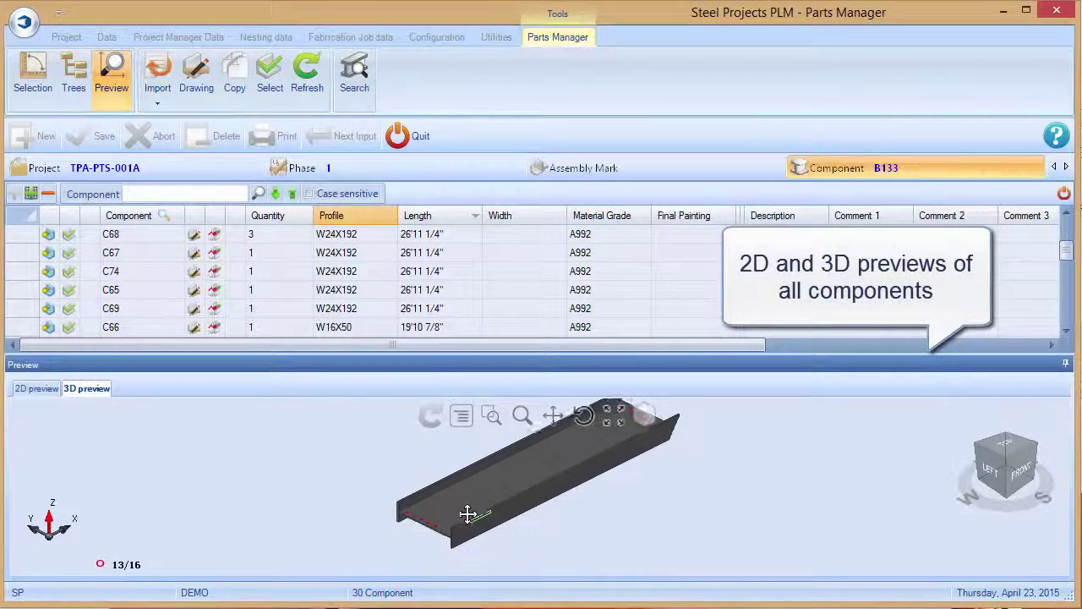
scroll(428, 503, "up", 3)
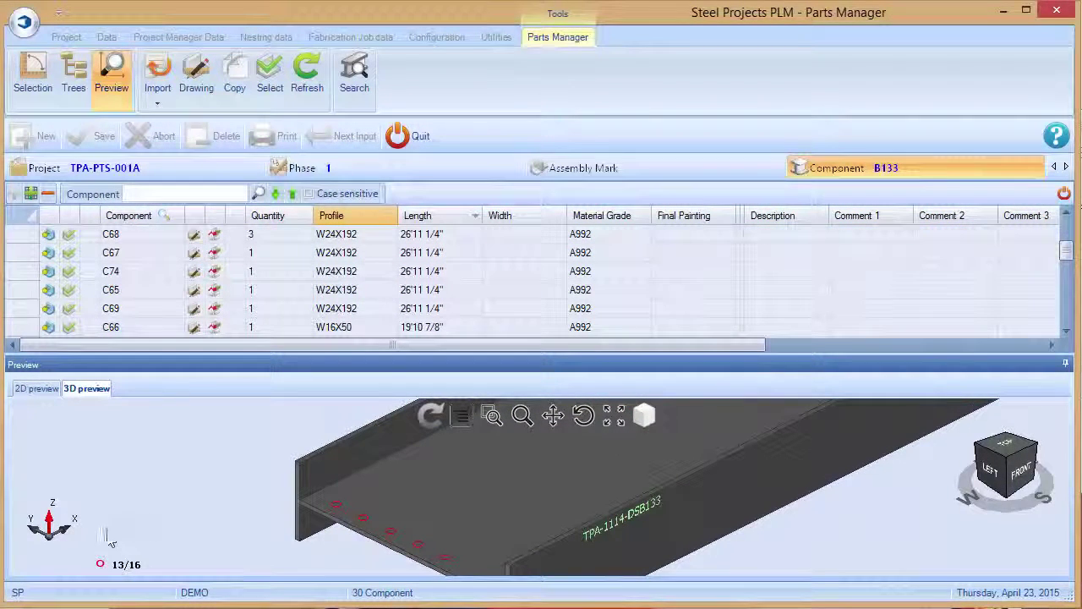
Step: Examine both ends of component B133 in the 3D preview, rotate it to a front view and check its 2D preview
left_click_drag(699, 488, 592, 474)
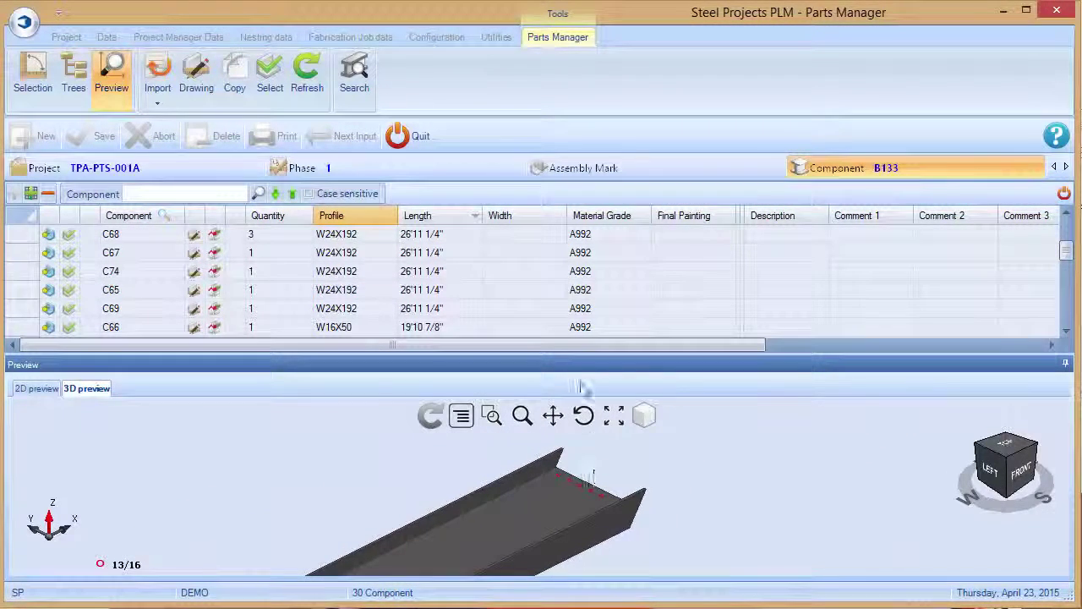
left_click(583, 415)
left_click_drag(585, 526, 202, 426)
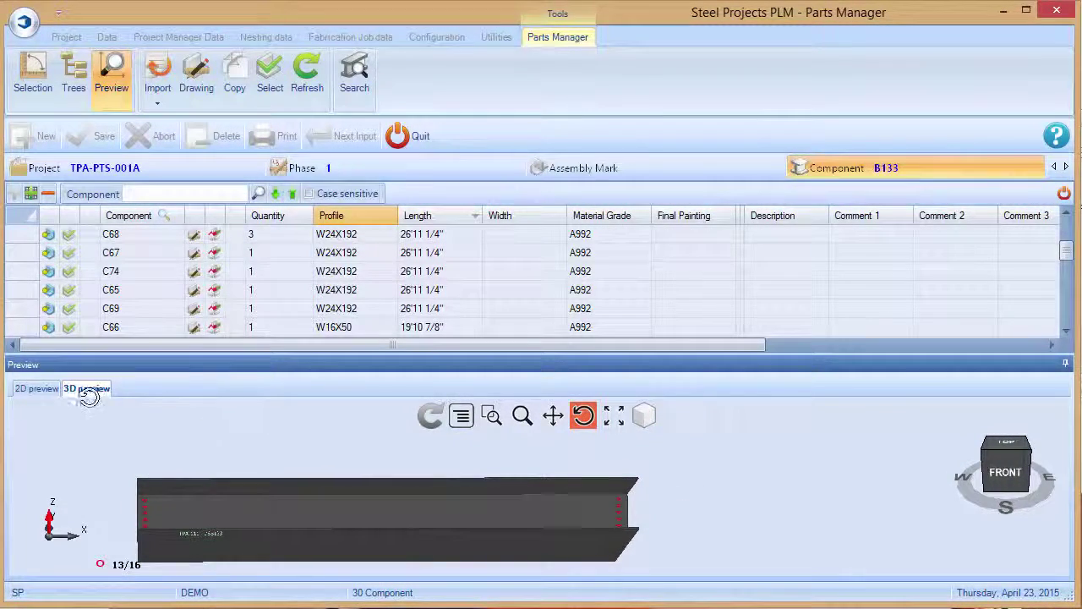
left_click(36, 390)
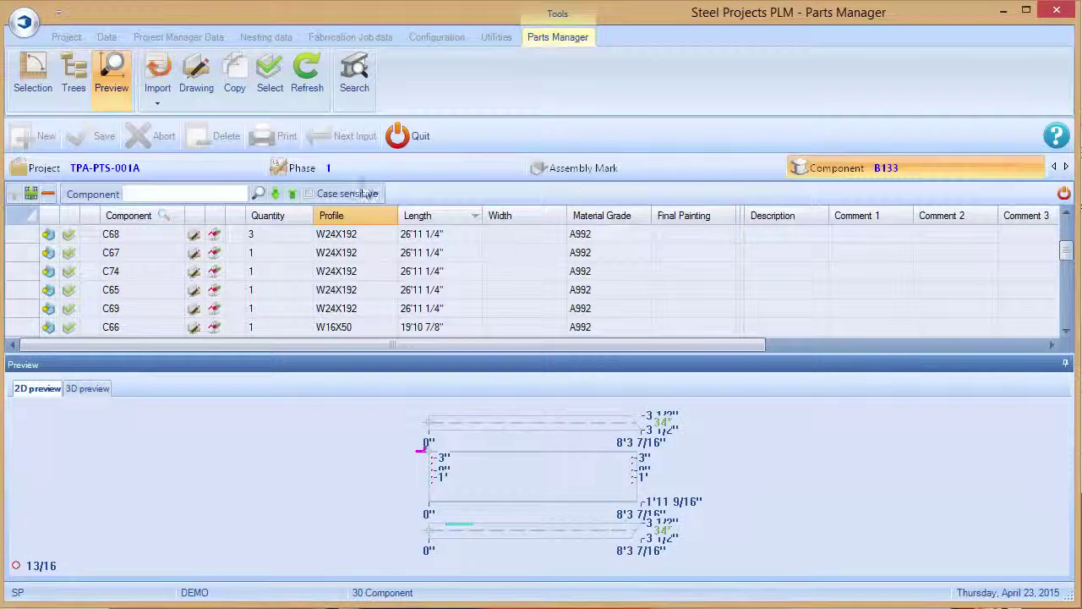
left_click(88, 388)
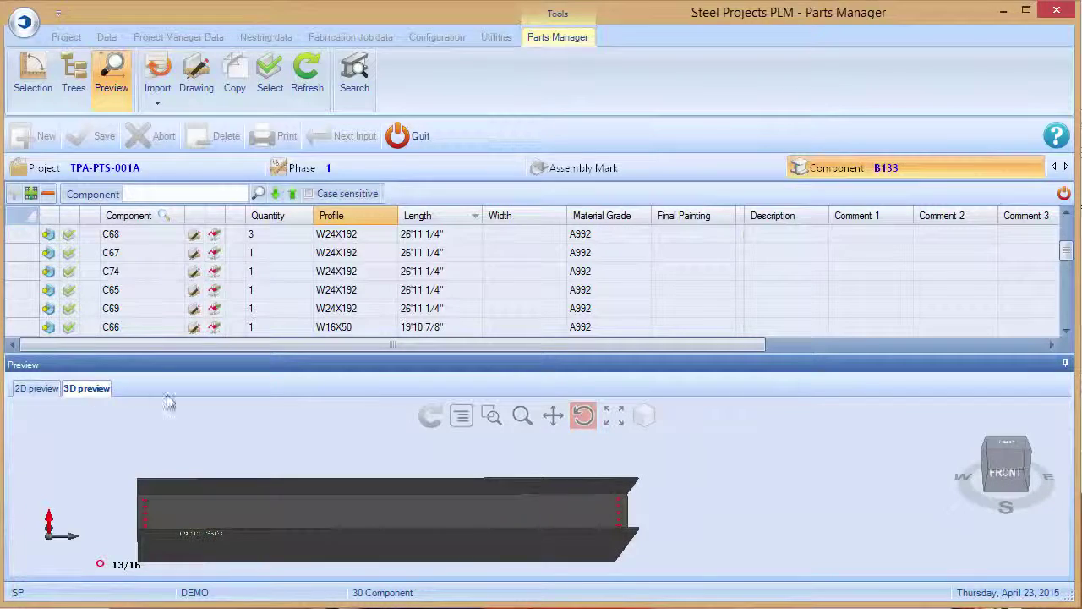
Step: Open component B133 in the drawing editor and examine its web and flange views
left_click(196, 80)
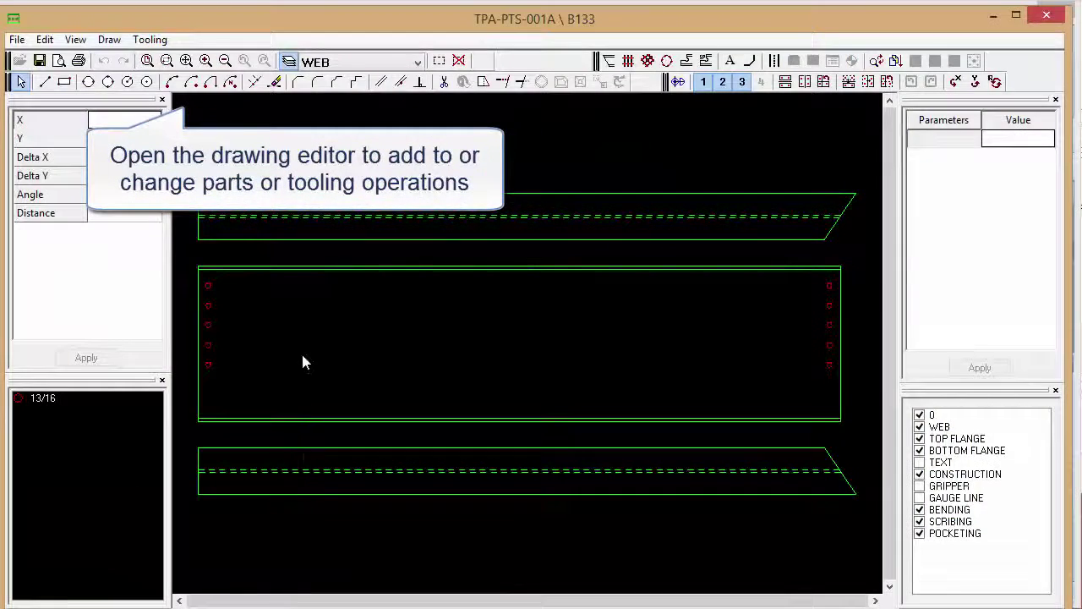
scroll(300, 352, "up", 3)
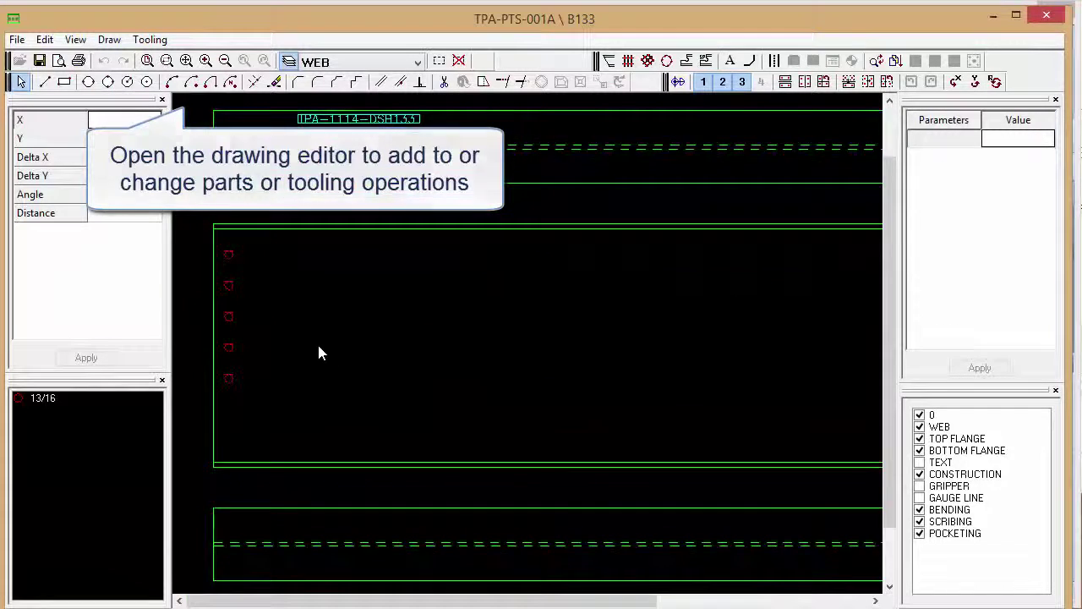
scroll(280, 353, "down", 3)
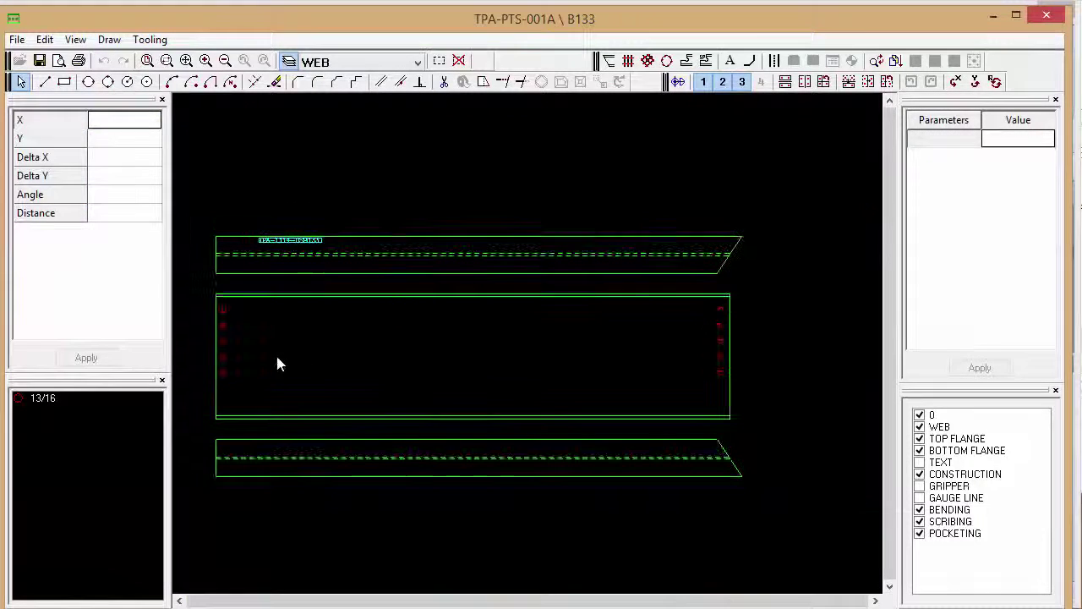
Step: Review the Mitre Input and Drilling Input dialogs for component B133 and close both without entering anything
left_click(608, 61)
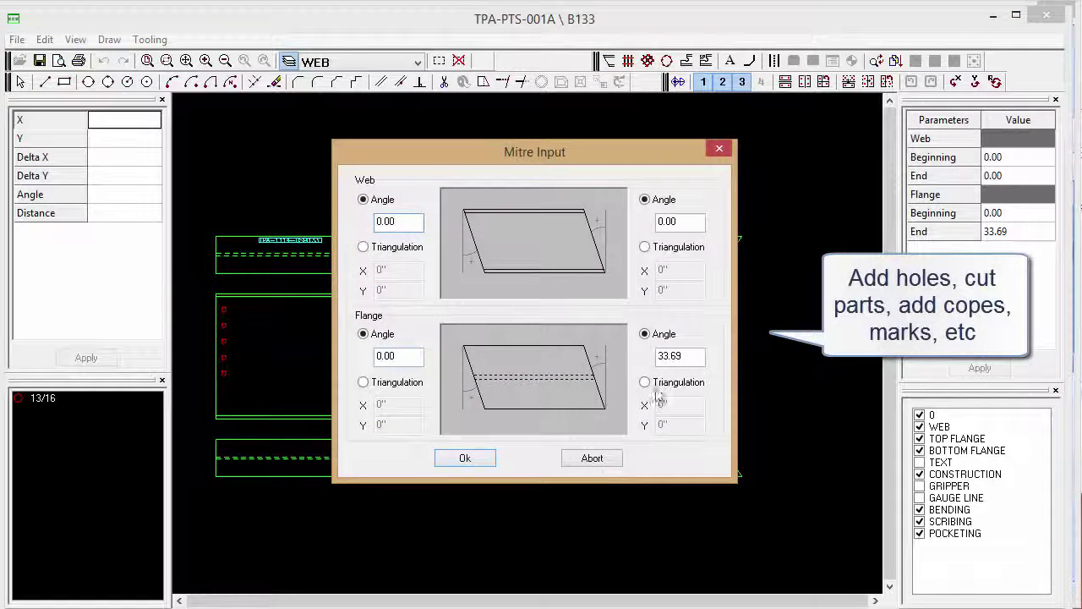
left_click(723, 151)
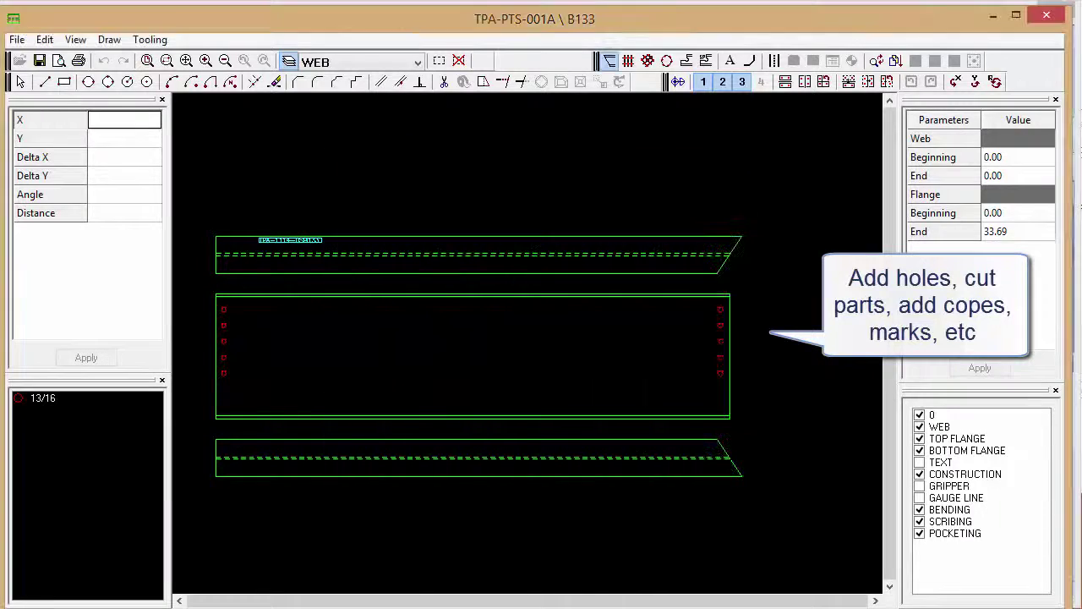
left_click(638, 82)
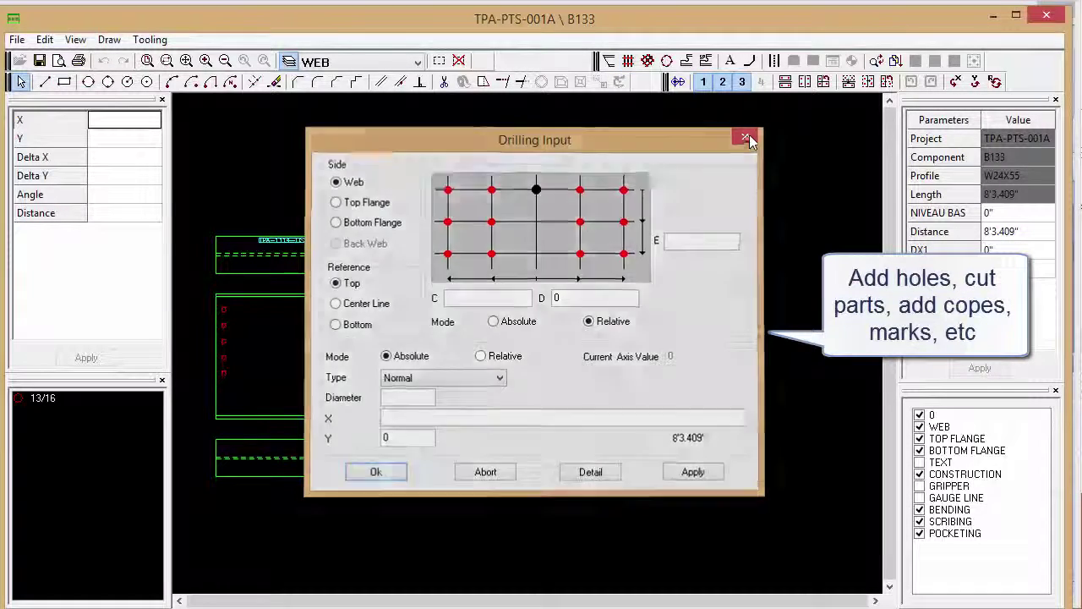
left_click(750, 136)
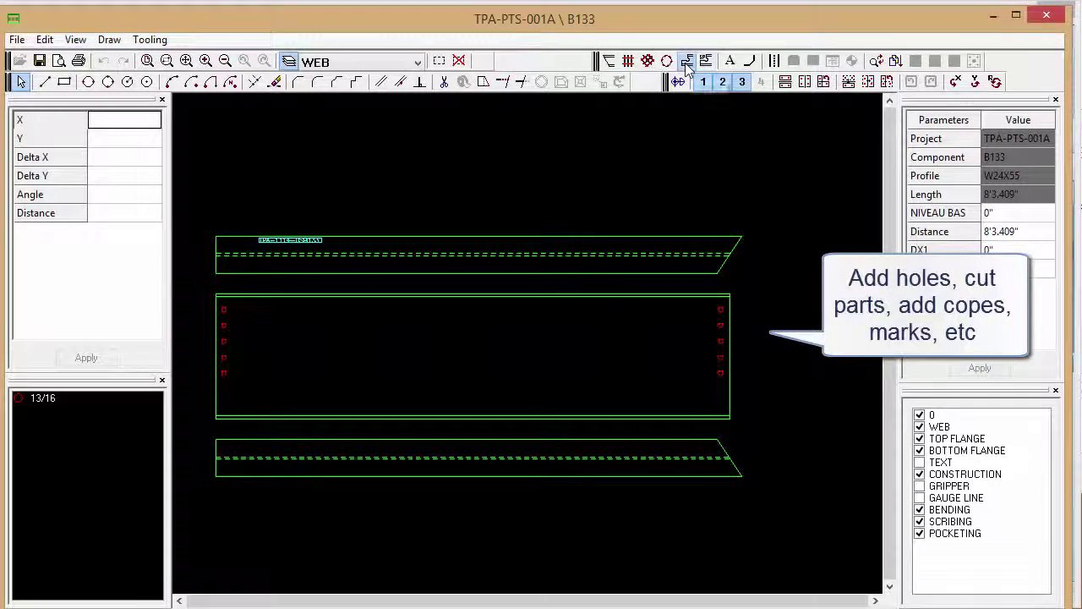
Step: Browse the Group 2 cope shapes in the Coping Input library and close it without choosing a shape
left_click(685, 61)
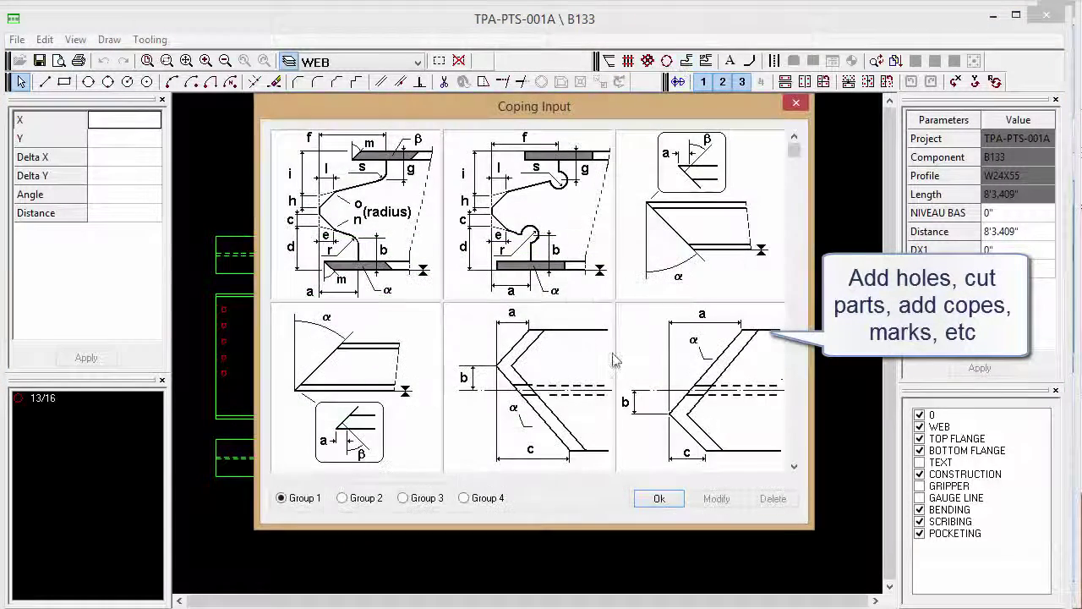
left_click(343, 498)
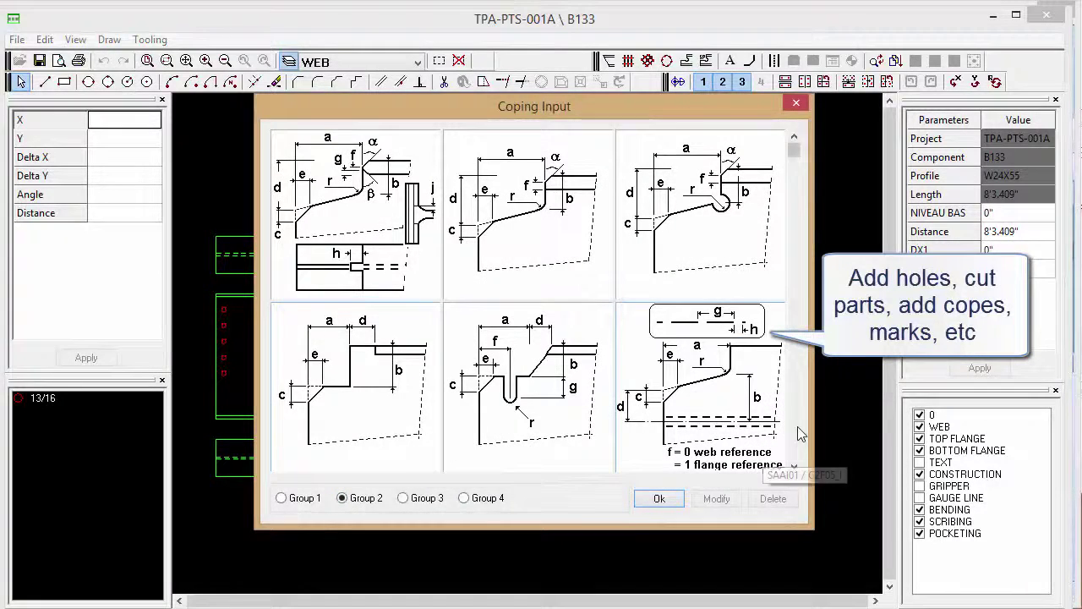
scroll(801, 431, "down", 1)
scroll(801, 427, "down", 1)
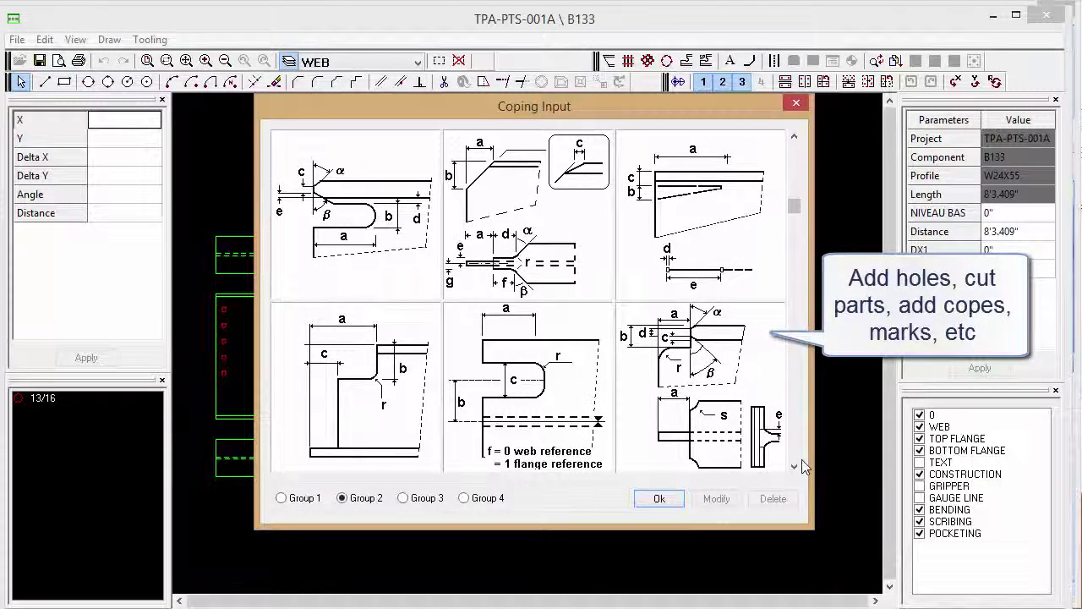
left_click(665, 502)
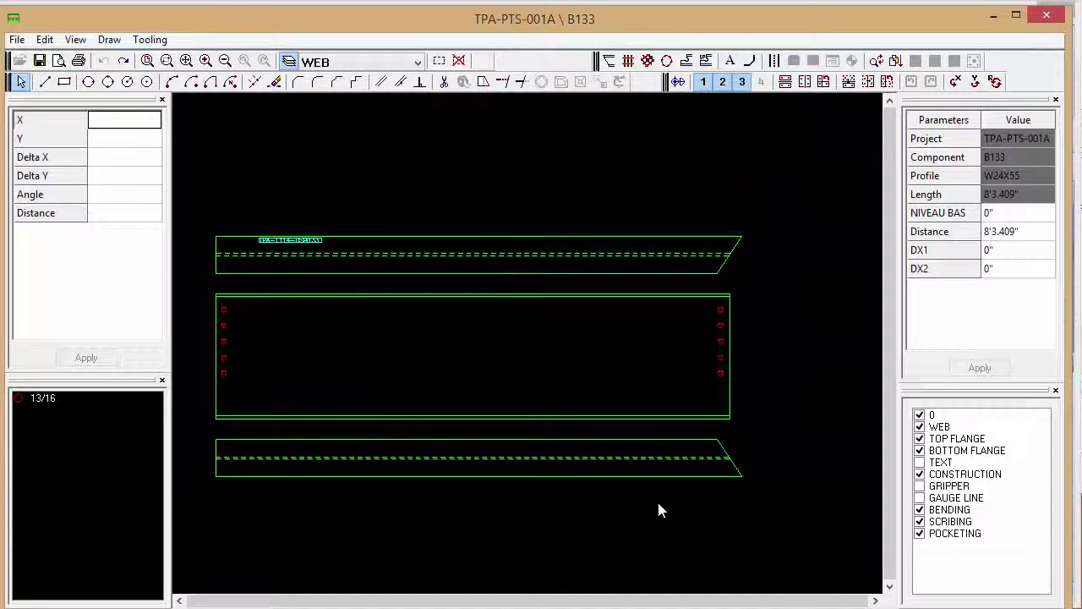
Step: Close the drawing editor without saving the drawing changes and set B133's 3D preview to the isometric view
left_click(1046, 19)
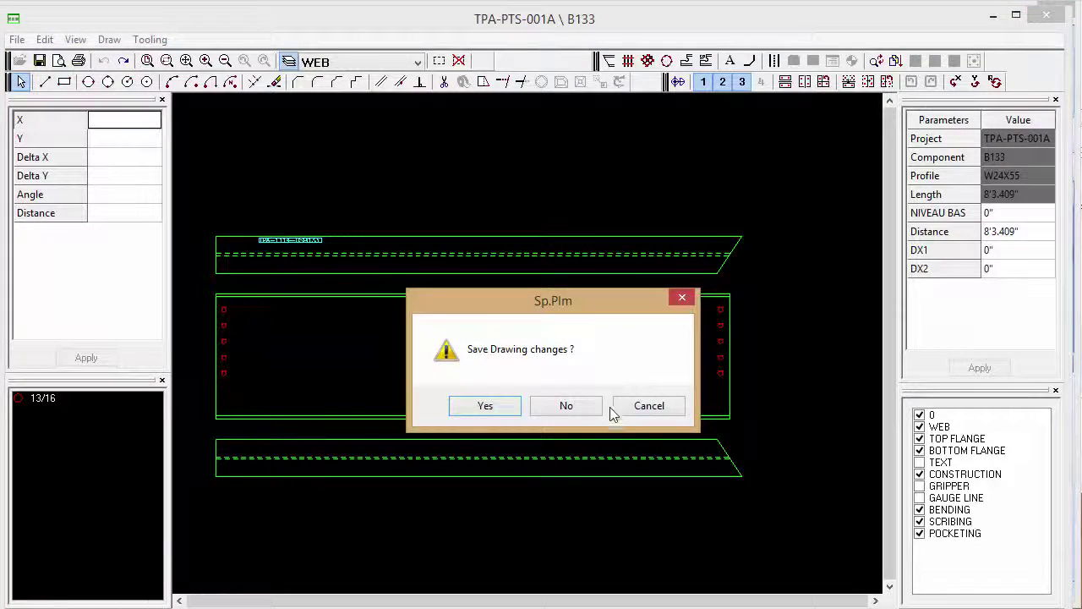
left_click(588, 412)
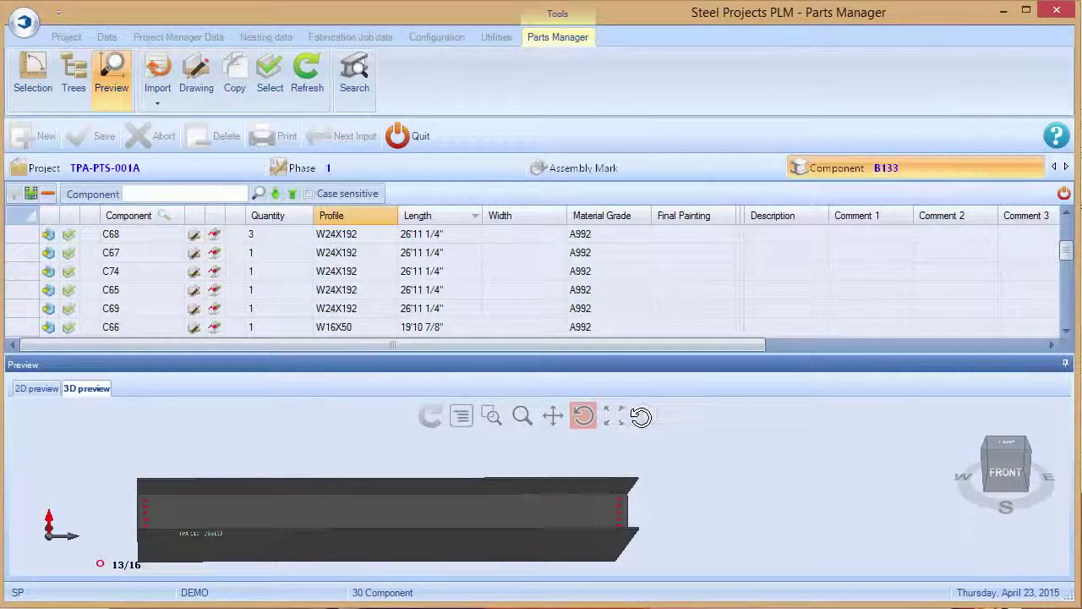
left_click(644, 415)
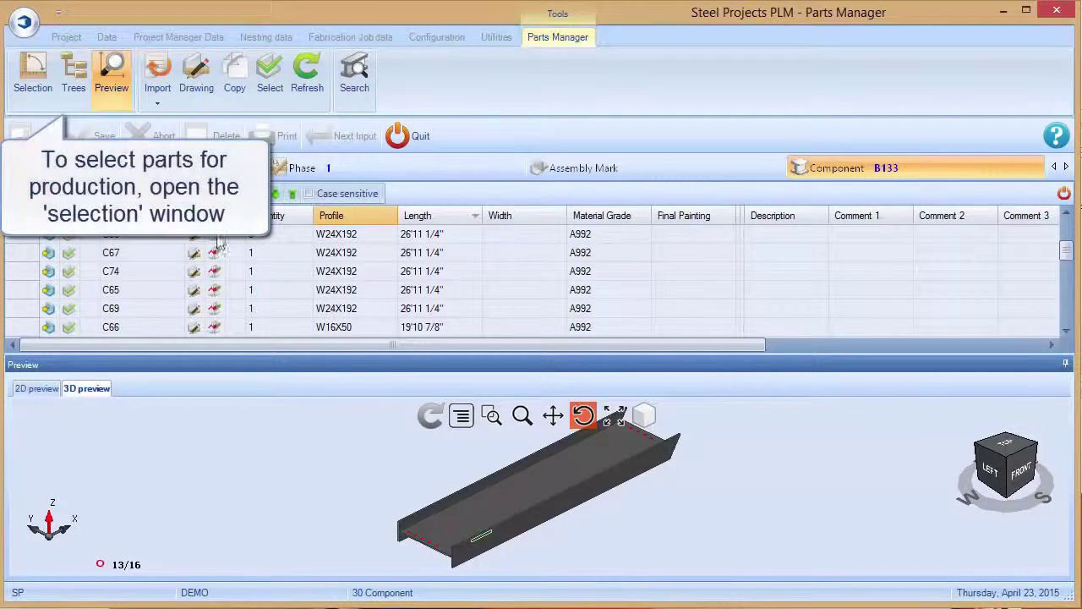
Step: Show the parts selection window and add component B133 from the component list to it
left_click(37, 83)
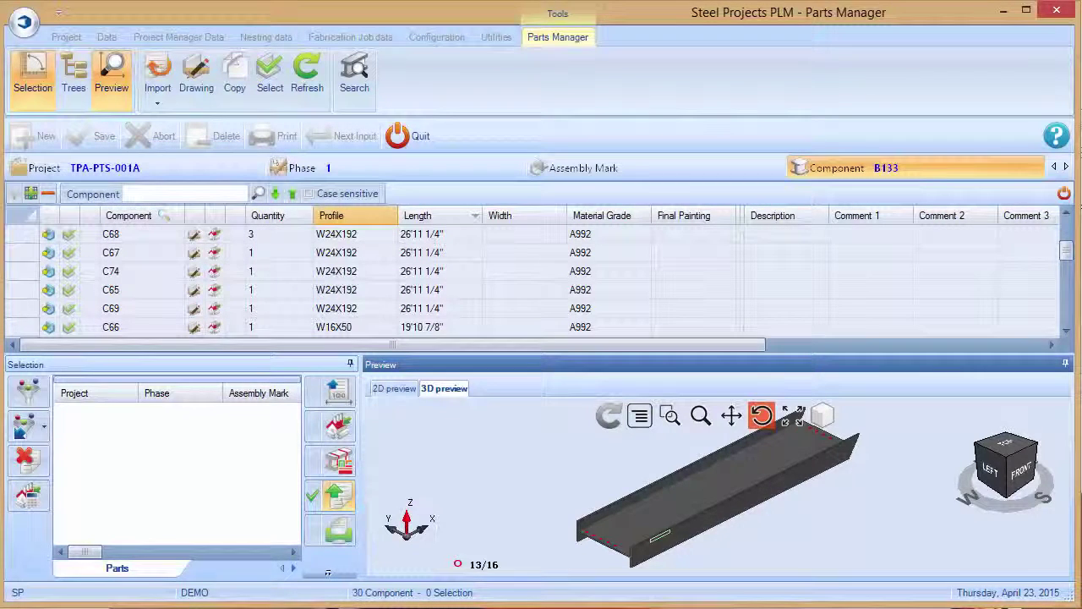
left_click(1068, 334)
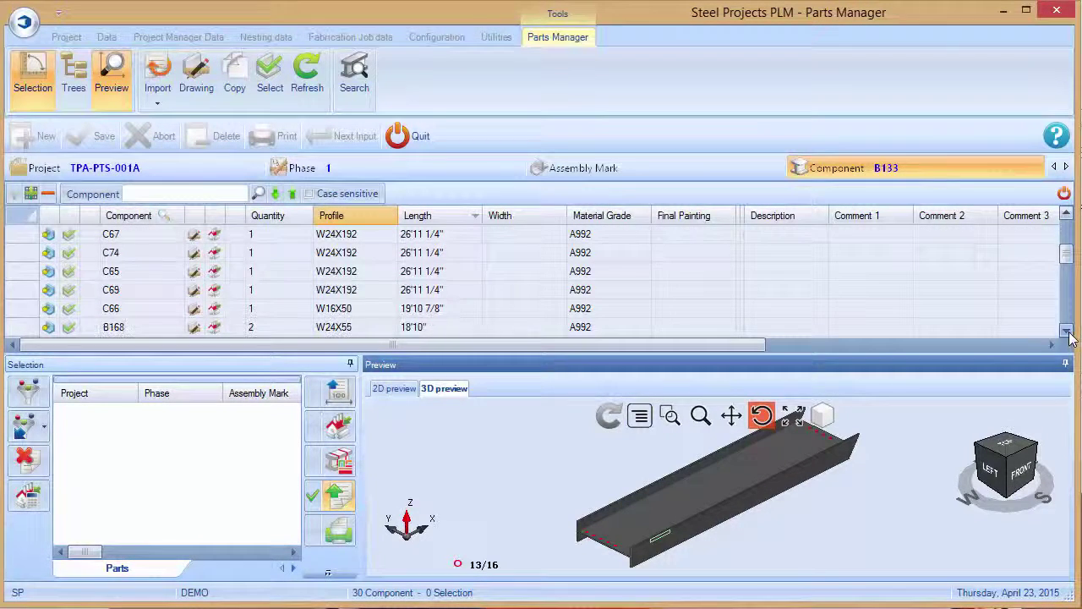
left_click(1068, 334)
left_click(1069, 334)
left_click(1069, 334)
left_click(1069, 333)
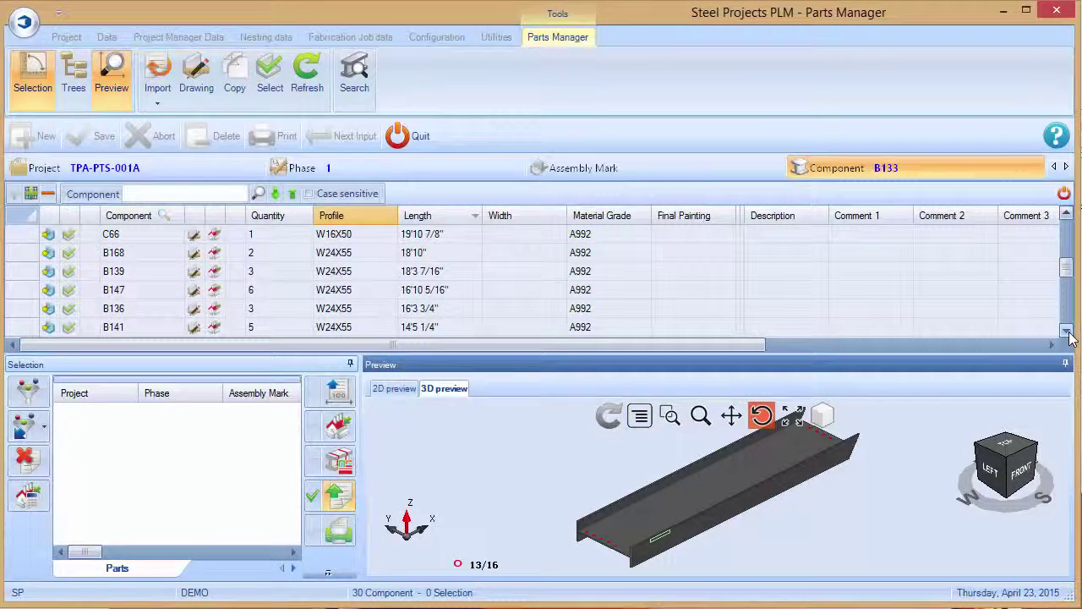
left_click(1068, 334)
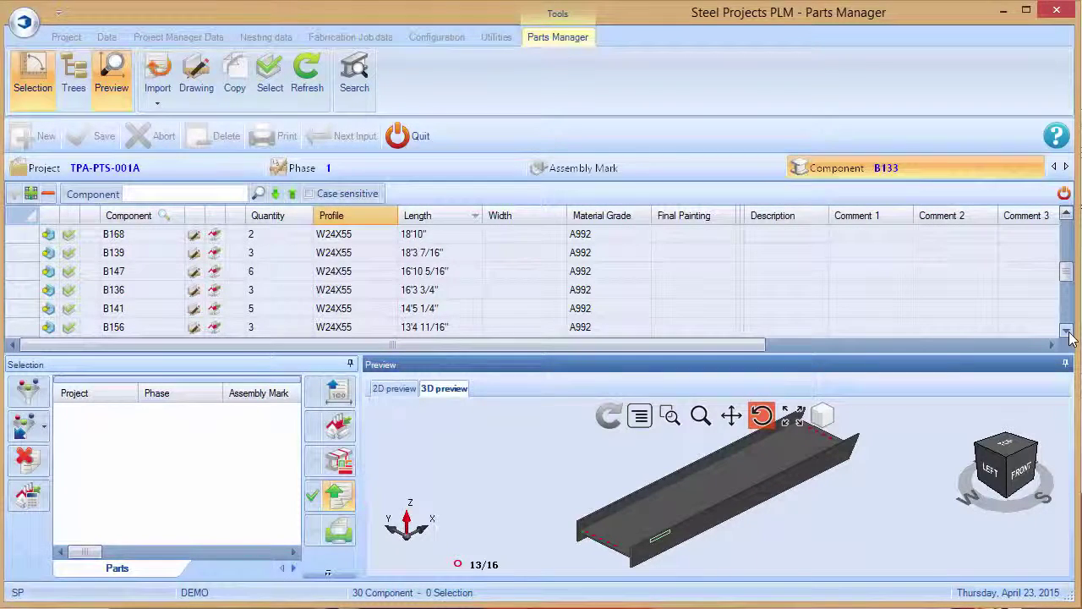
left_click(1069, 334)
left_click(1069, 334)
left_click(1068, 334)
left_click(1069, 334)
left_click(1068, 334)
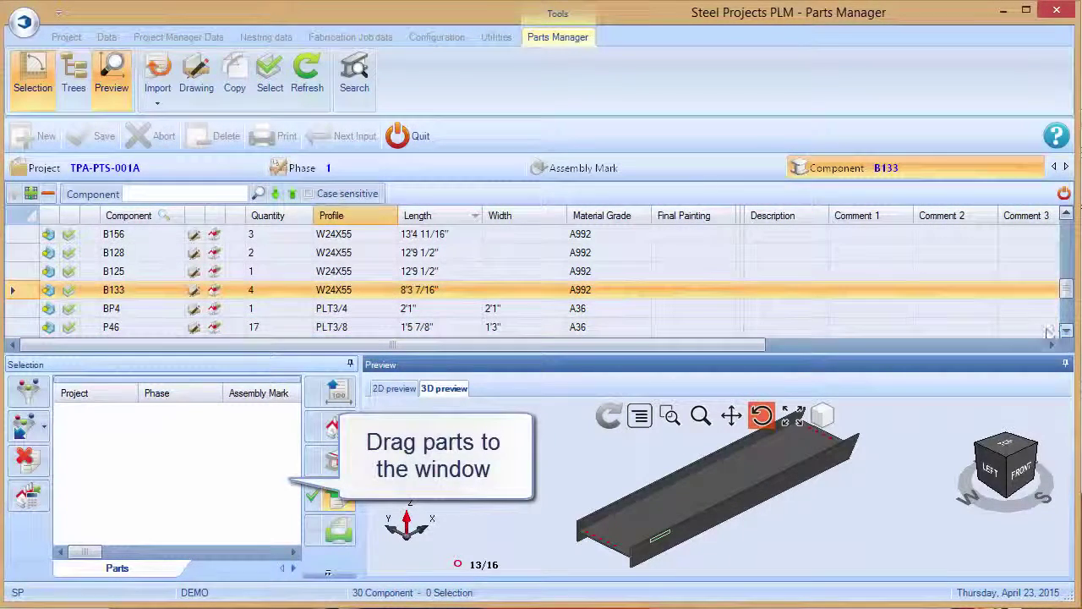
left_click_drag(478, 289, 267, 444)
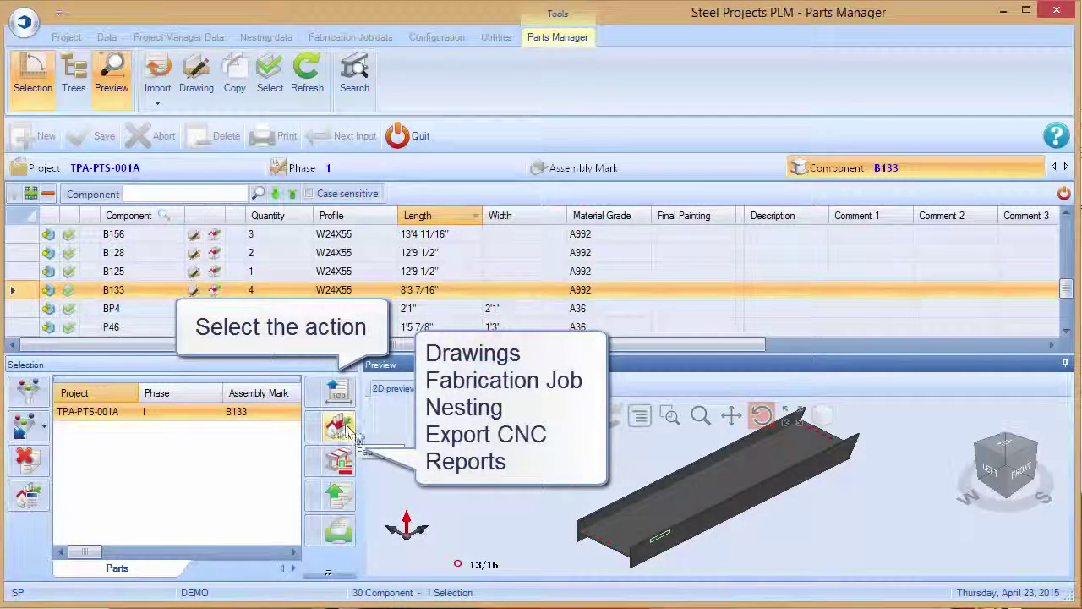
Step: Generate the dimensioned drawing of the selected component B133, review it in the preview and close it
left_click(343, 393)
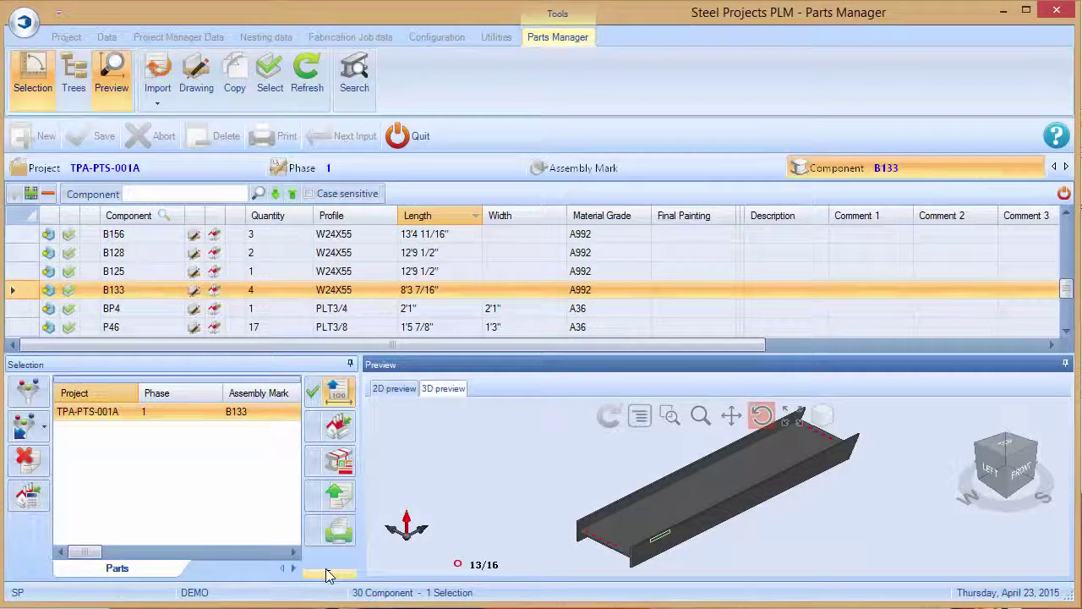
left_click(375, 583)
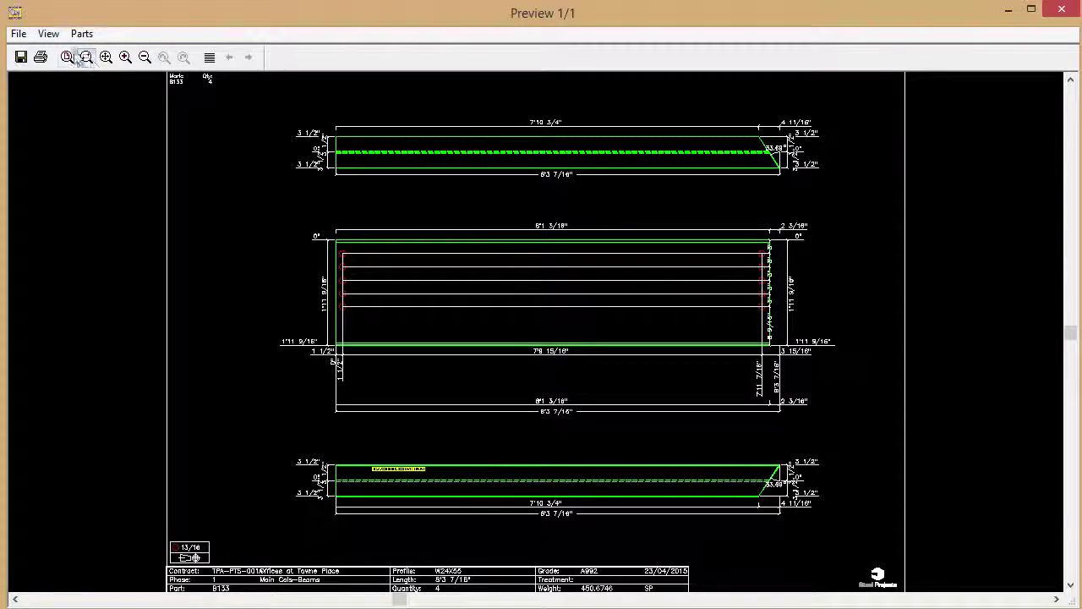
left_click(1062, 10)
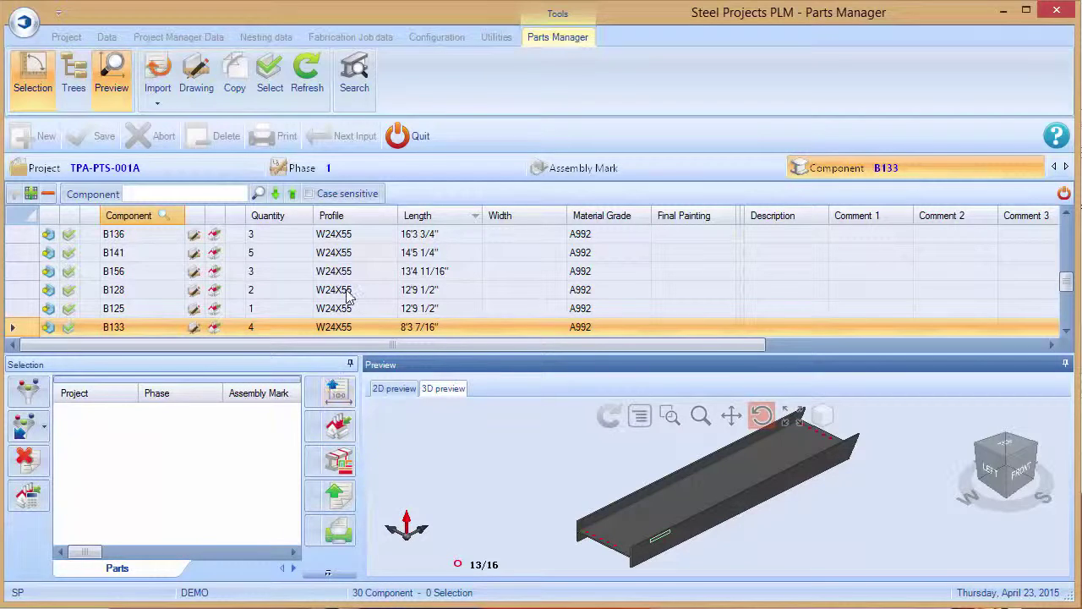
Step: Add the six components from B136 through B133 to the parts selection and run the reports action on them
left_click(349, 235, "shift")
left_click_drag(349, 235, 202, 463)
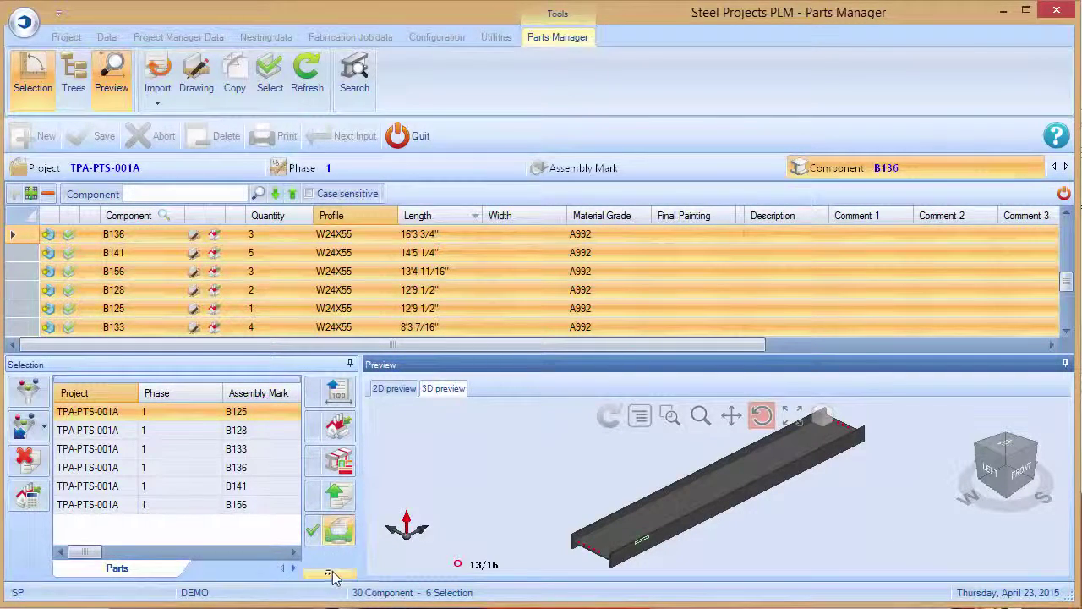
left_click(329, 574)
left_click(373, 585)
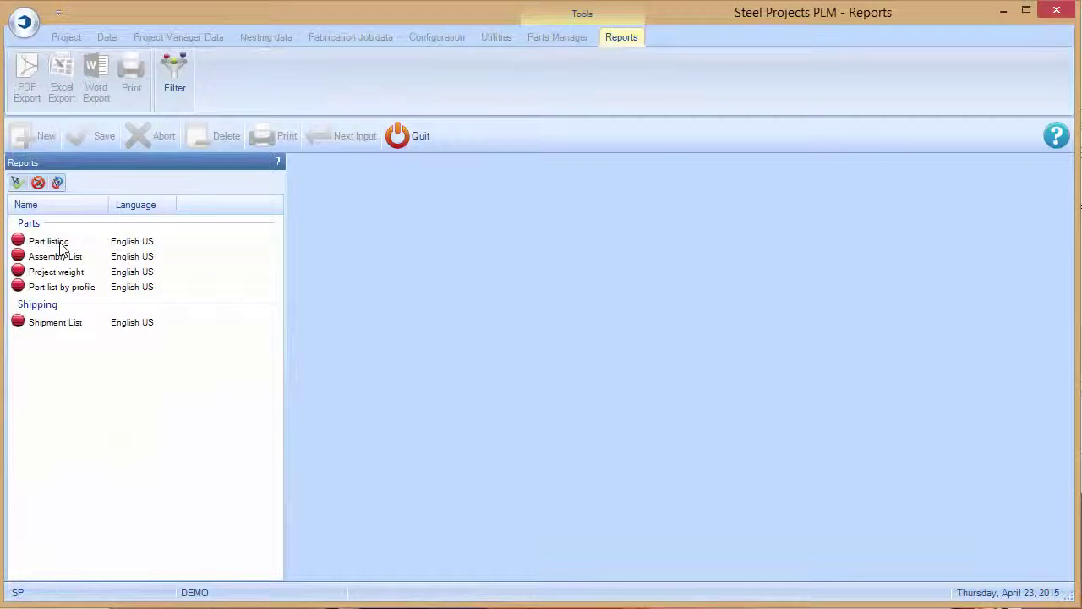
Step: Generate the Part listing report for the selected components, mark it for export and exit the reports
left_click(59, 243)
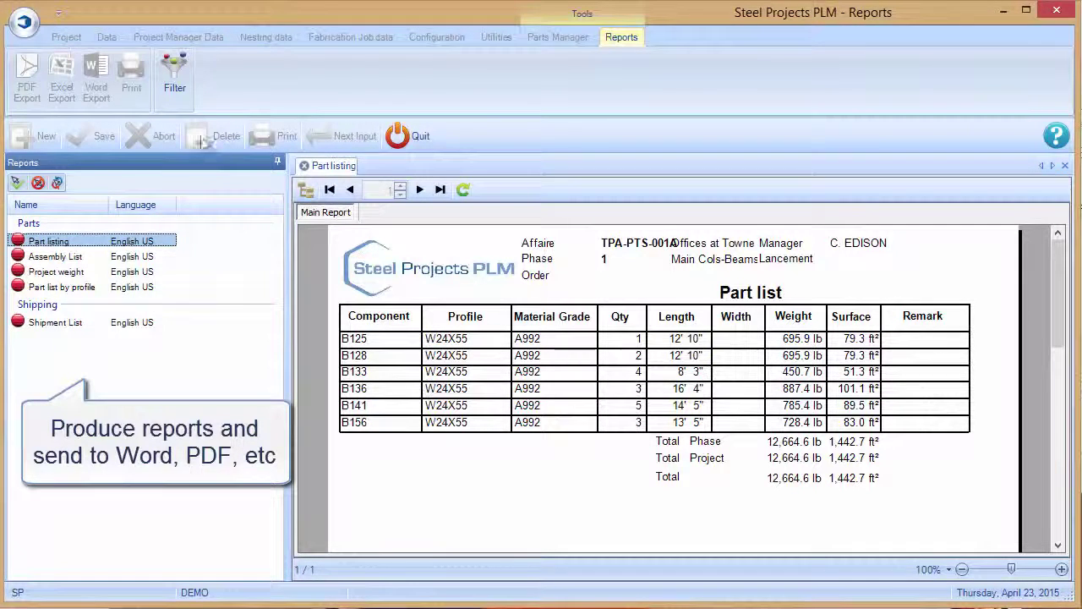
left_click(18, 242)
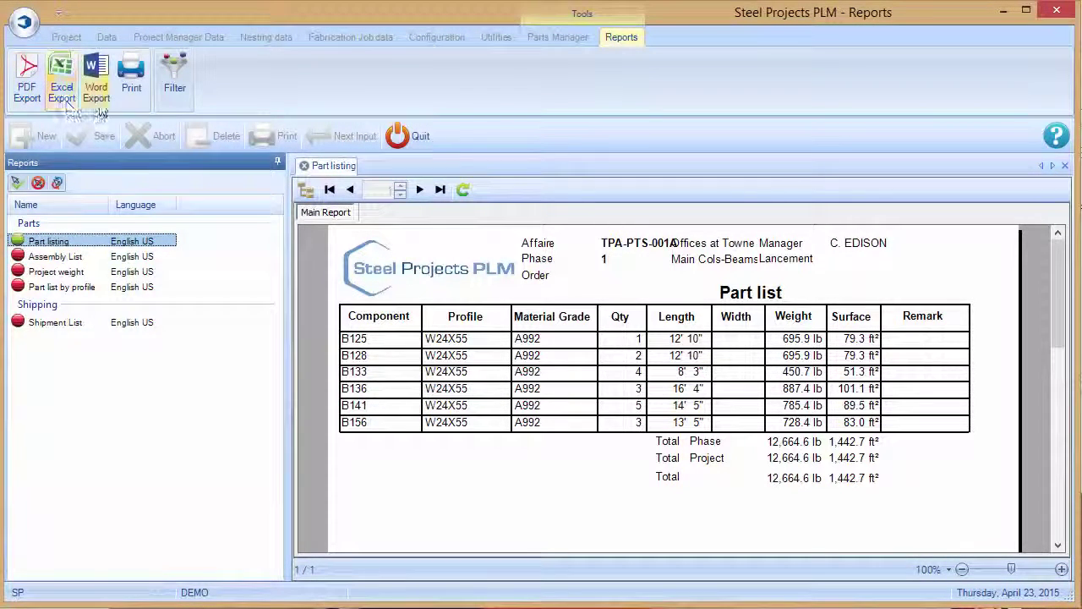
left_click(410, 139)
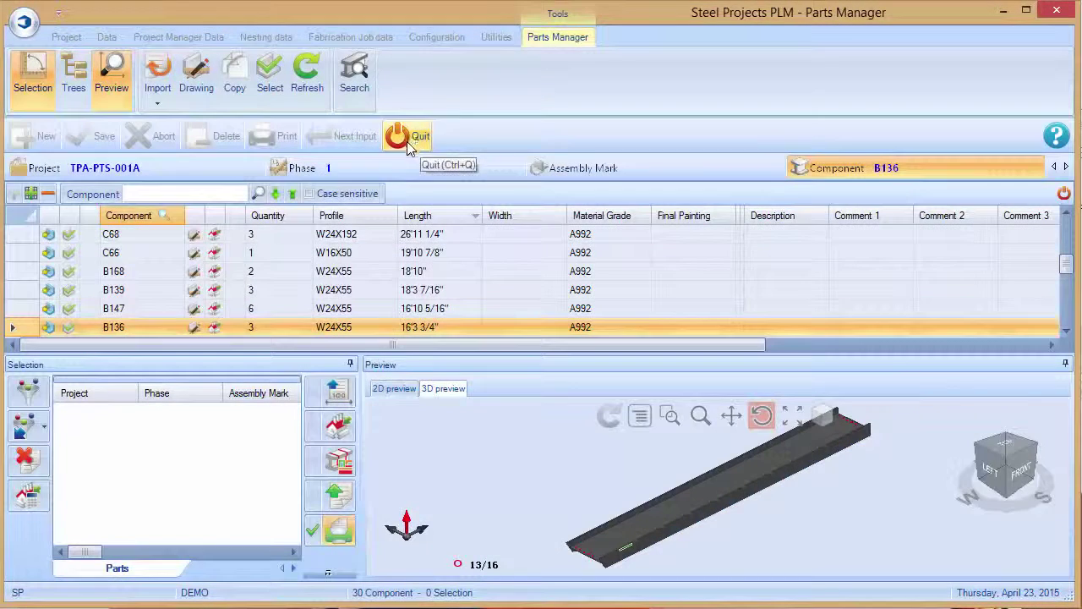
Step: Select component B168 and sort the component list by profile
left_click(351, 273)
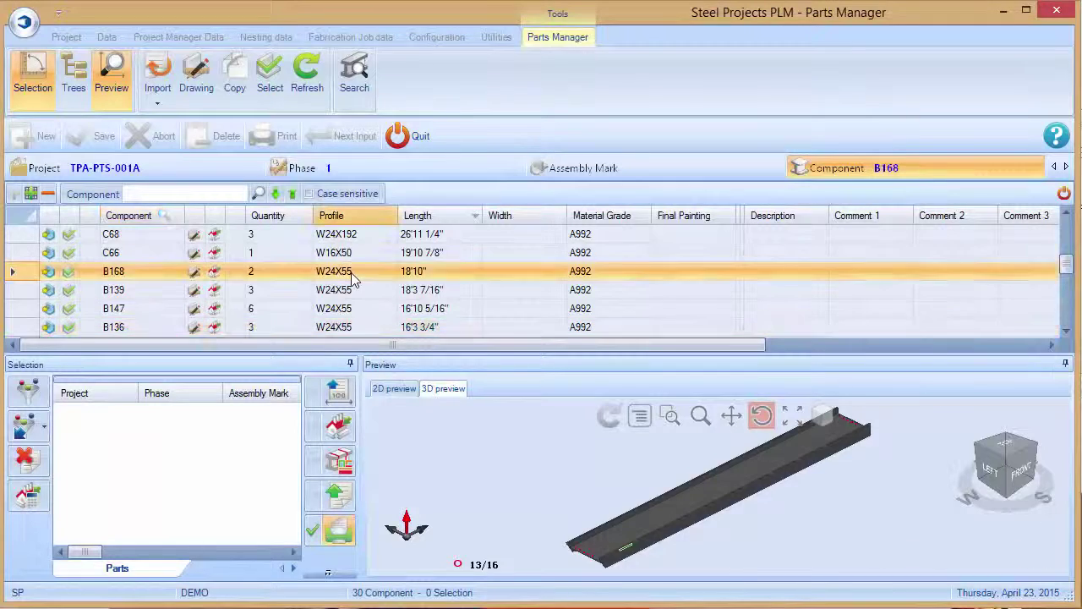
scroll(389, 300, "down", 5)
scroll(385, 292, "up", 5)
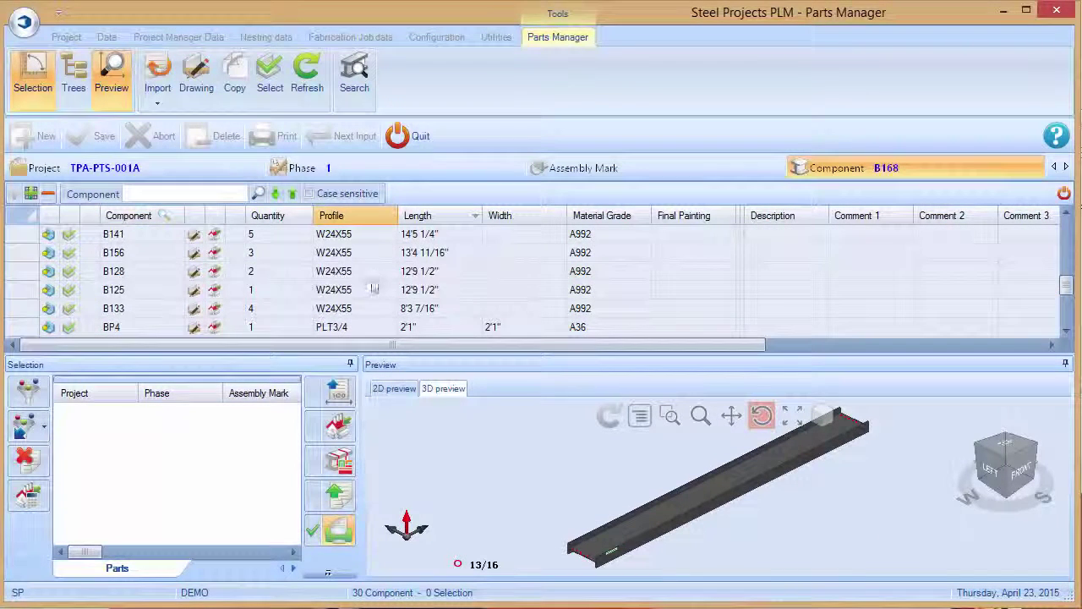
left_click(355, 216)
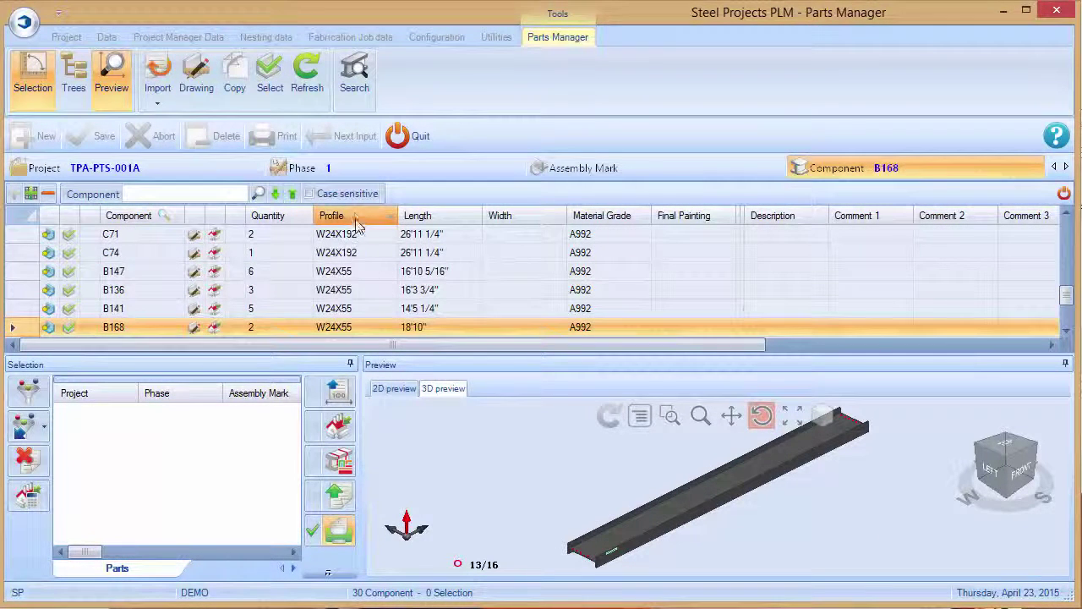
Step: Add the nine W24X55 components from B147 through B128 to the parts selection and send them to linear nesting
left_click(361, 272)
scroll(372, 291, "down", 2)
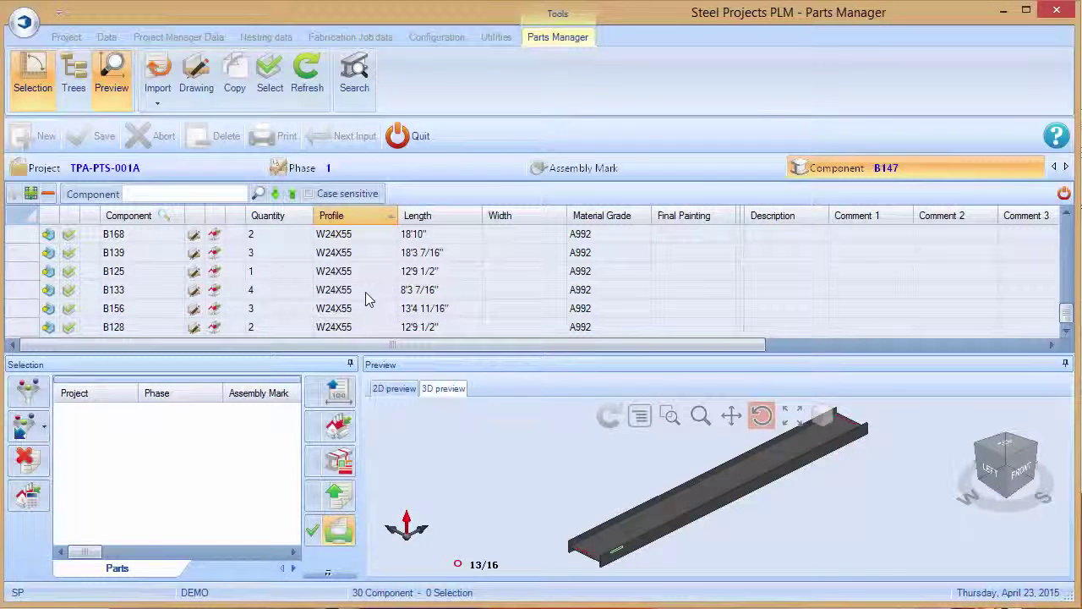
key("ctrl+a")
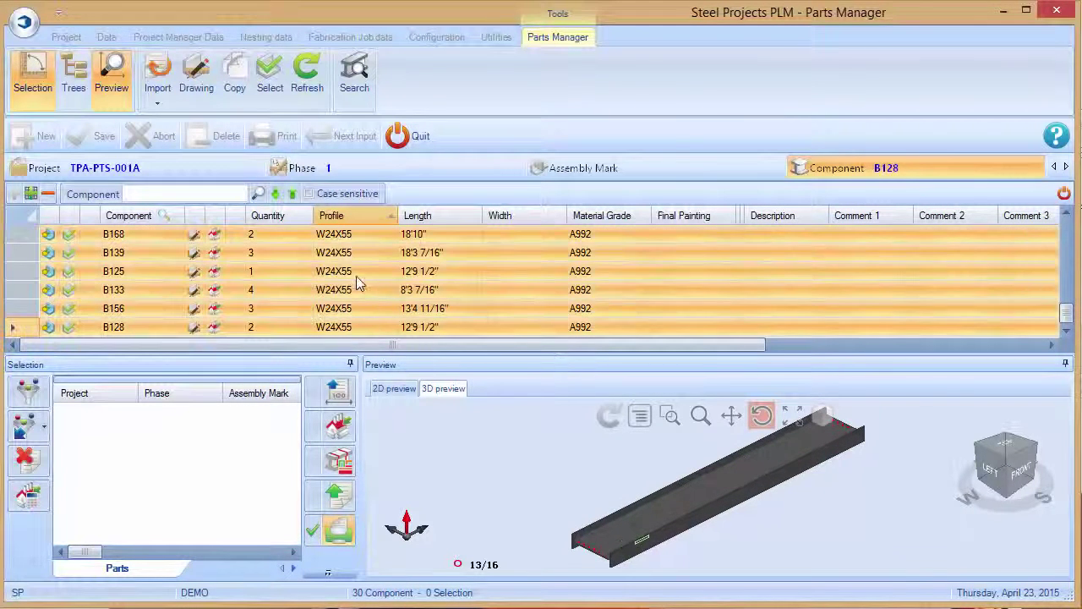
left_click_drag(345, 302, 235, 451)
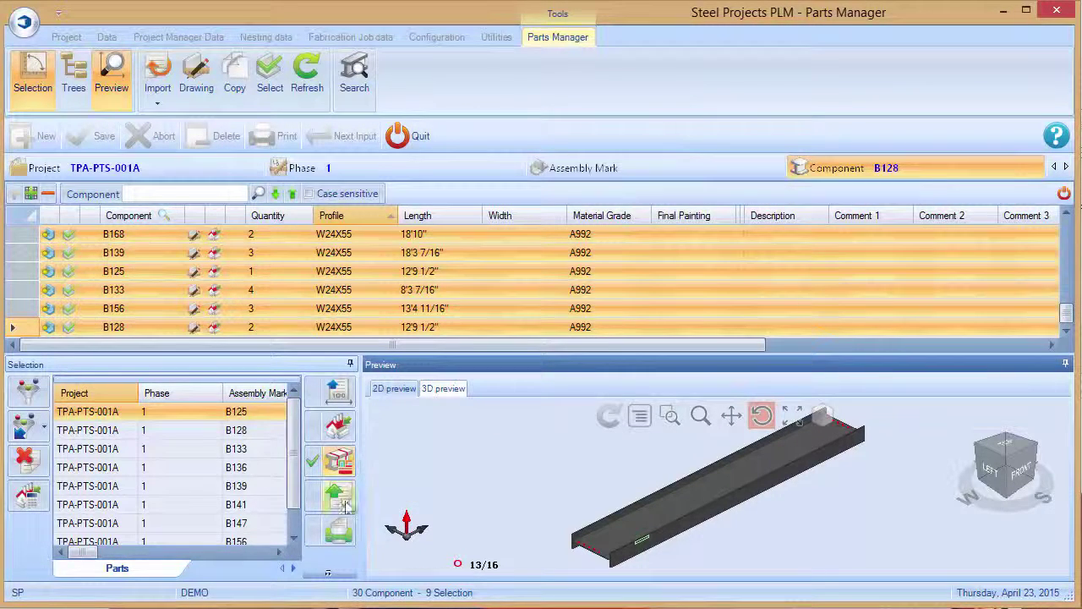
left_click(378, 589)
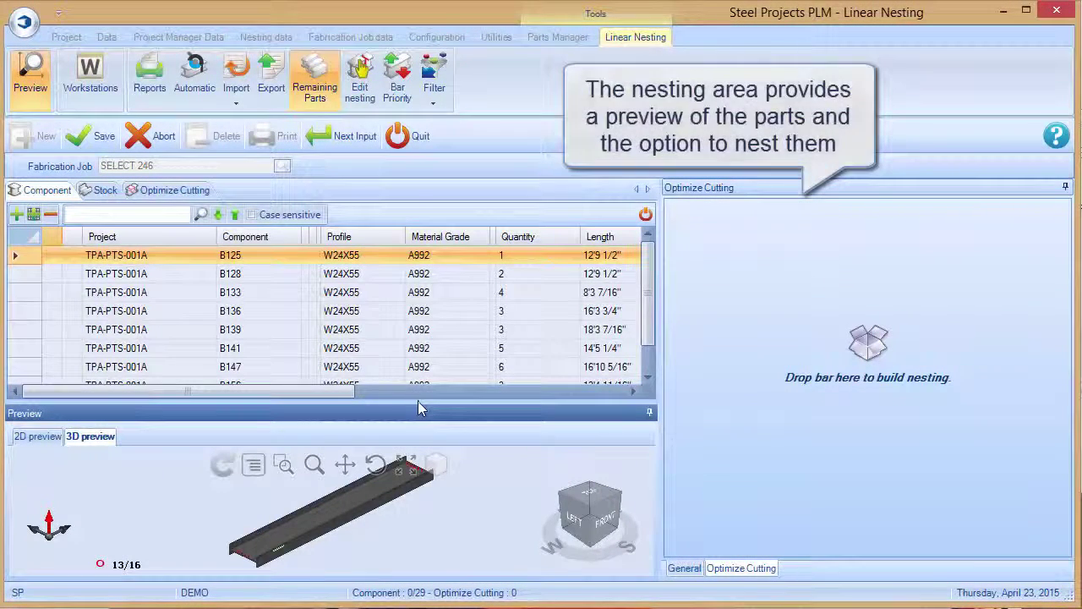
Step: Enlarge the preview and component list areas and inspect components B128, B133, B136 and B139 in 3D
left_click_drag(417, 402, 474, 383)
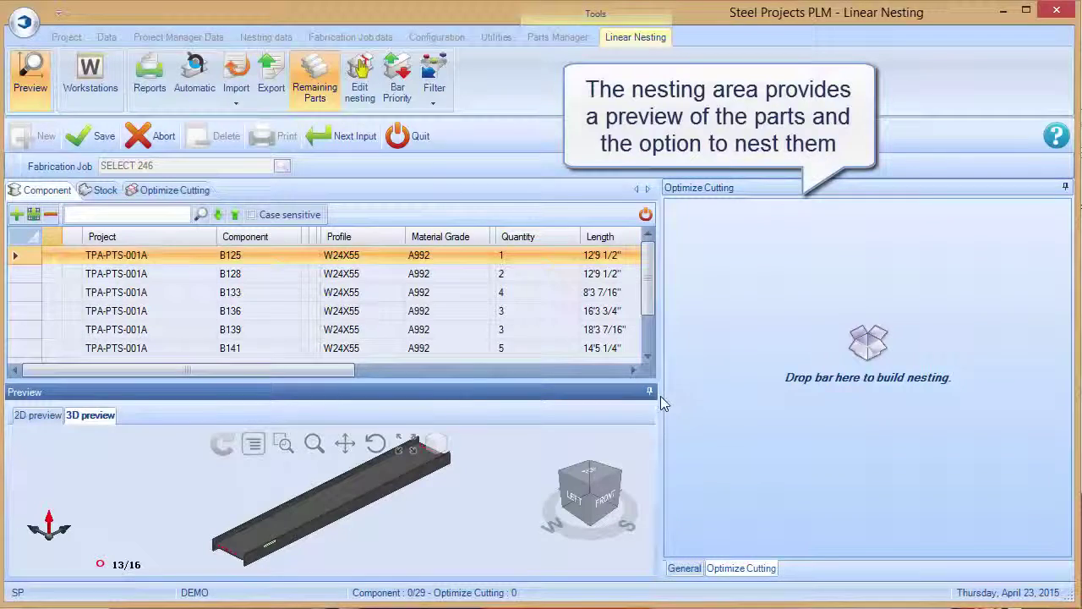
left_click_drag(661, 396, 693, 393)
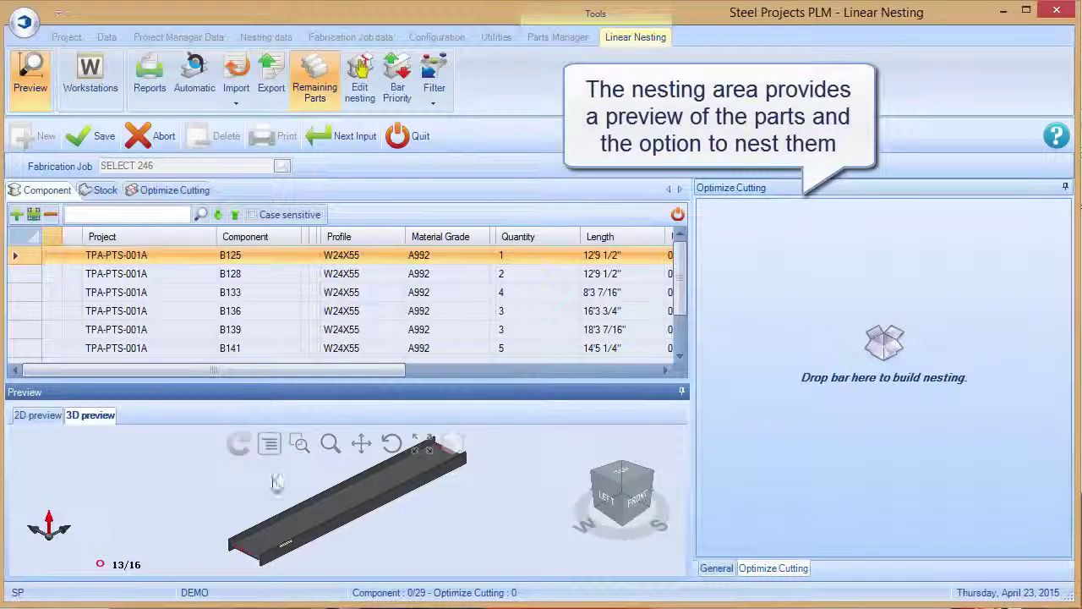
left_click(250, 274)
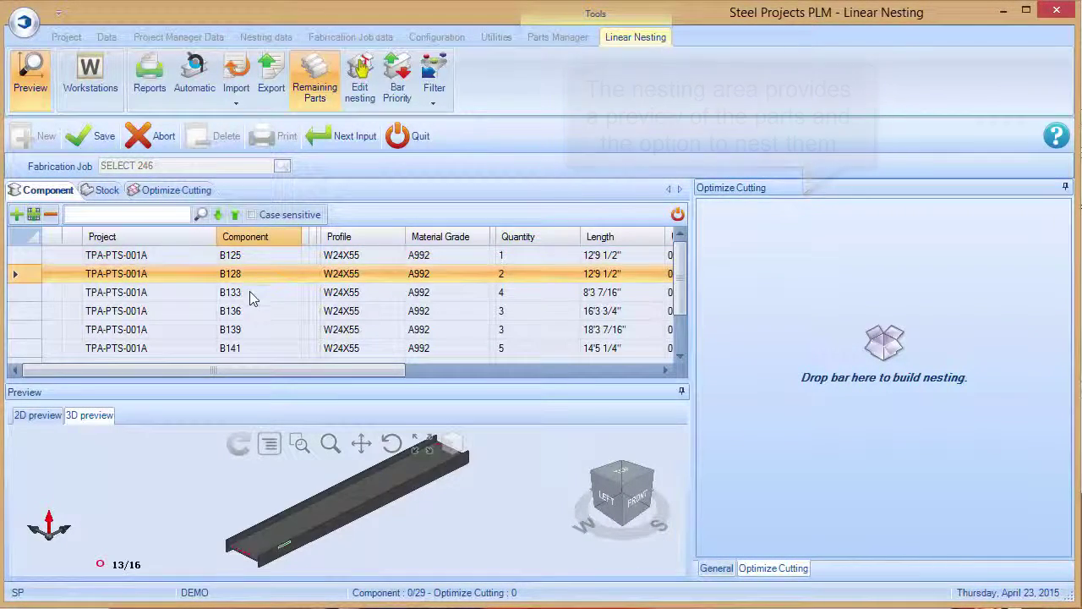
left_click(250, 291)
left_click(251, 311)
left_click(250, 330)
scroll(249, 338, "down", 1)
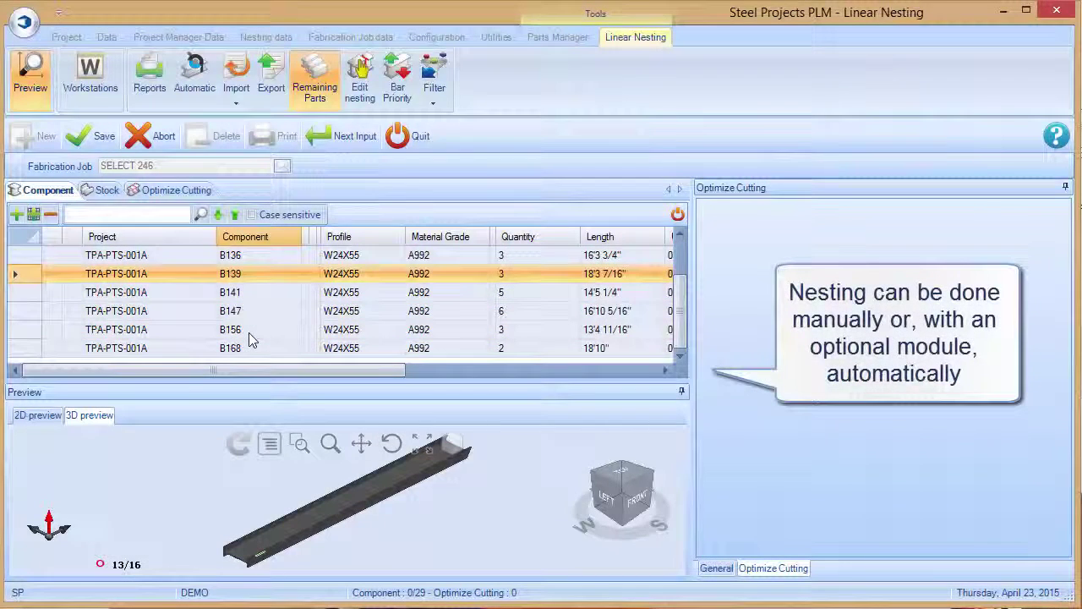
Step: Add a stock entry for profile W24X55, grade A992, with quantity 3, length 60' and type Stock
left_click(103, 190)
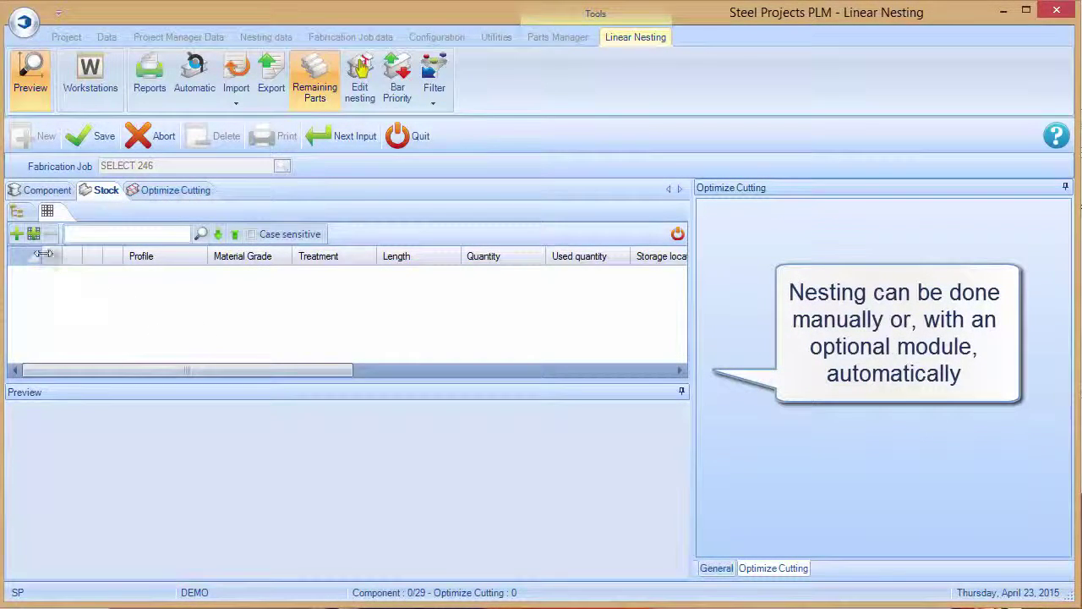
left_click(17, 234)
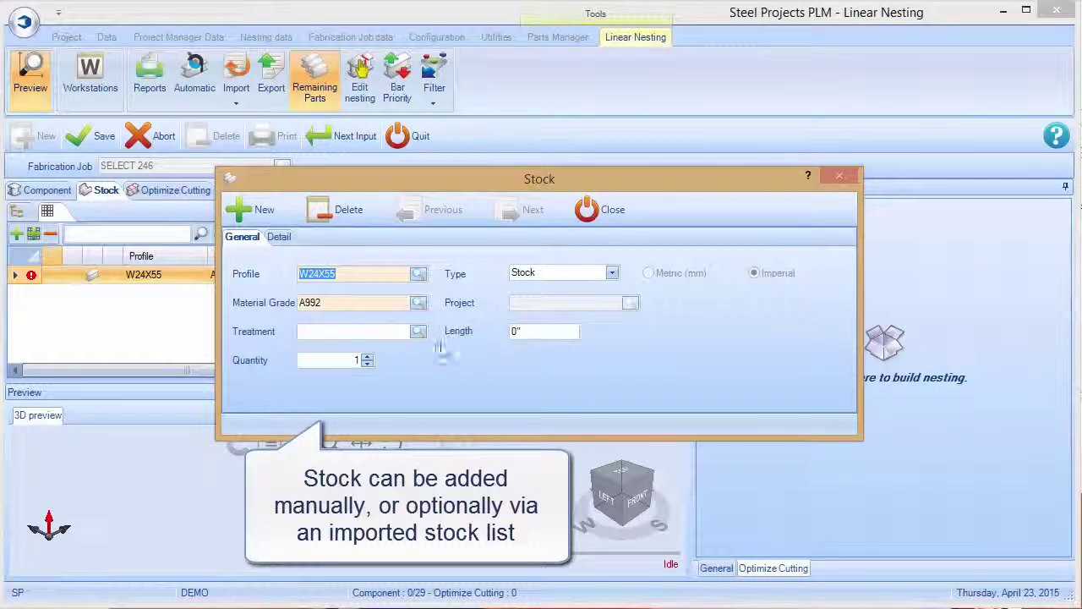
left_click(367, 357)
type("3")
left_click(541, 335)
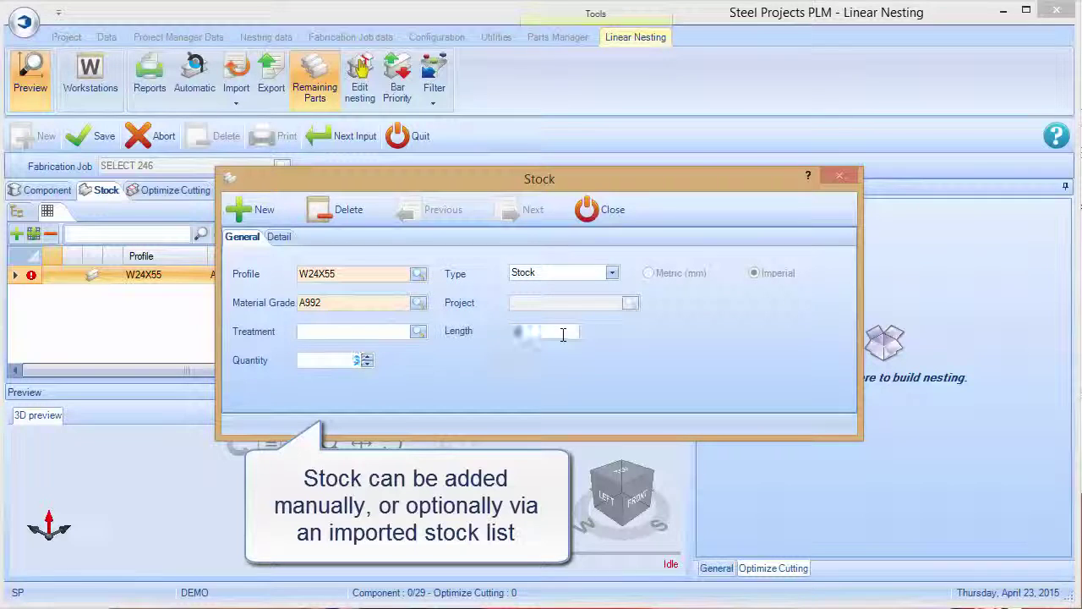
type("60'")
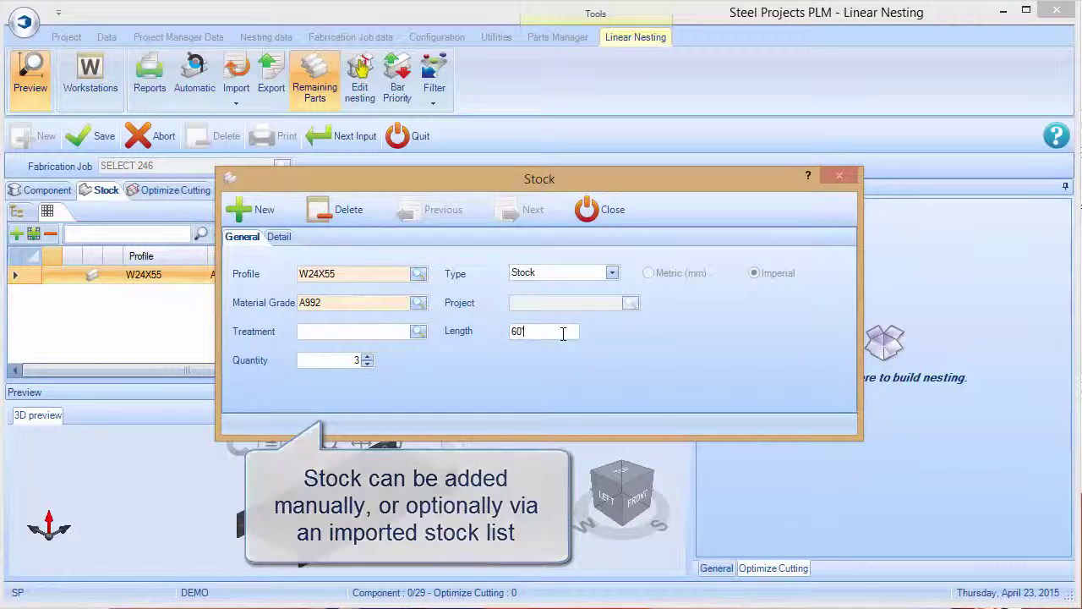
left_click(612, 273)
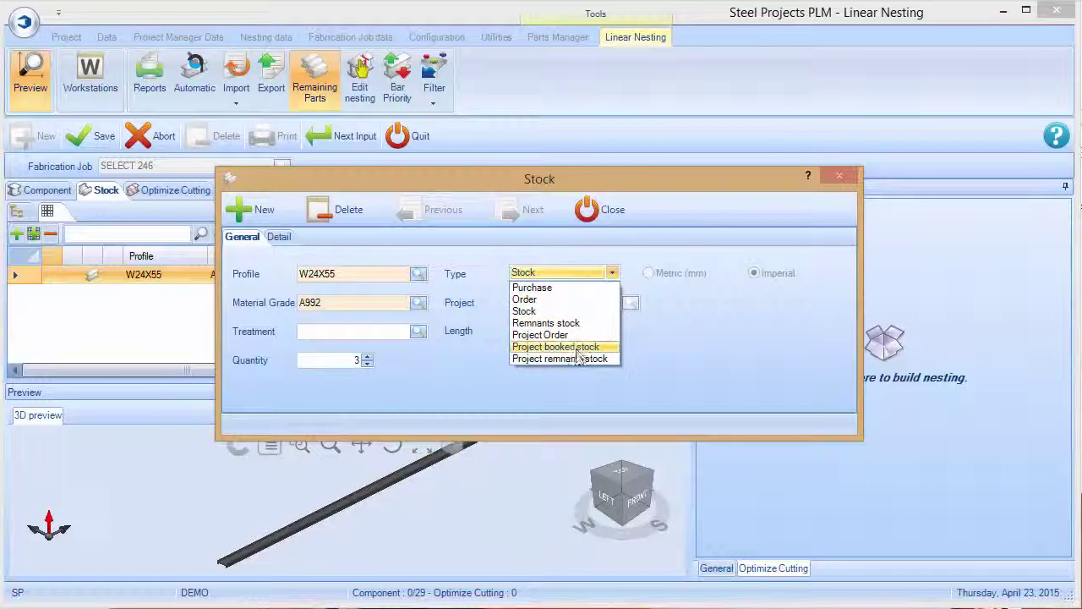
left_click(562, 311)
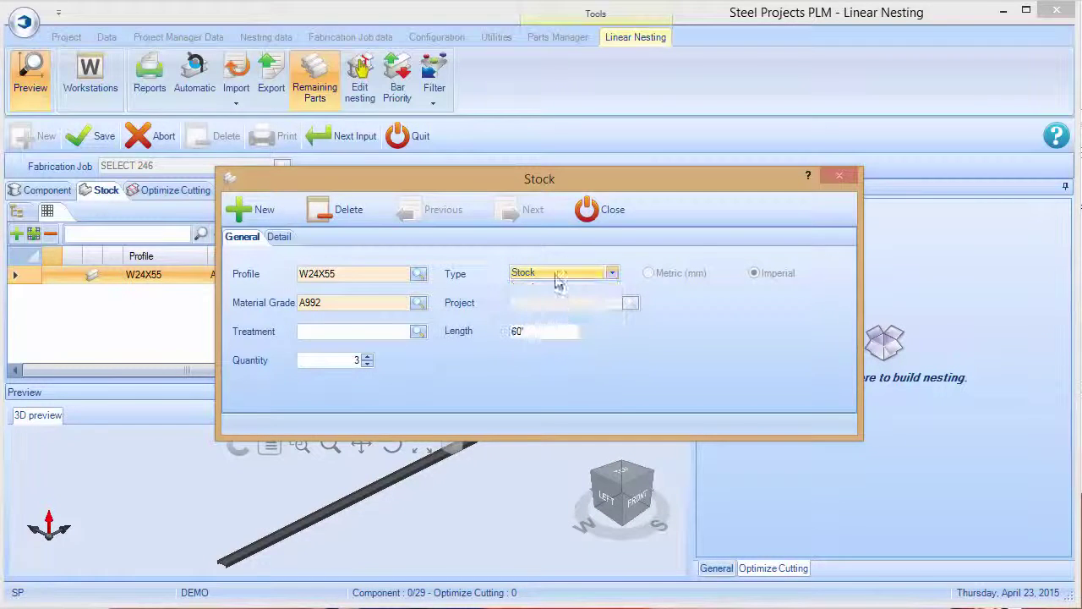
left_click(592, 213)
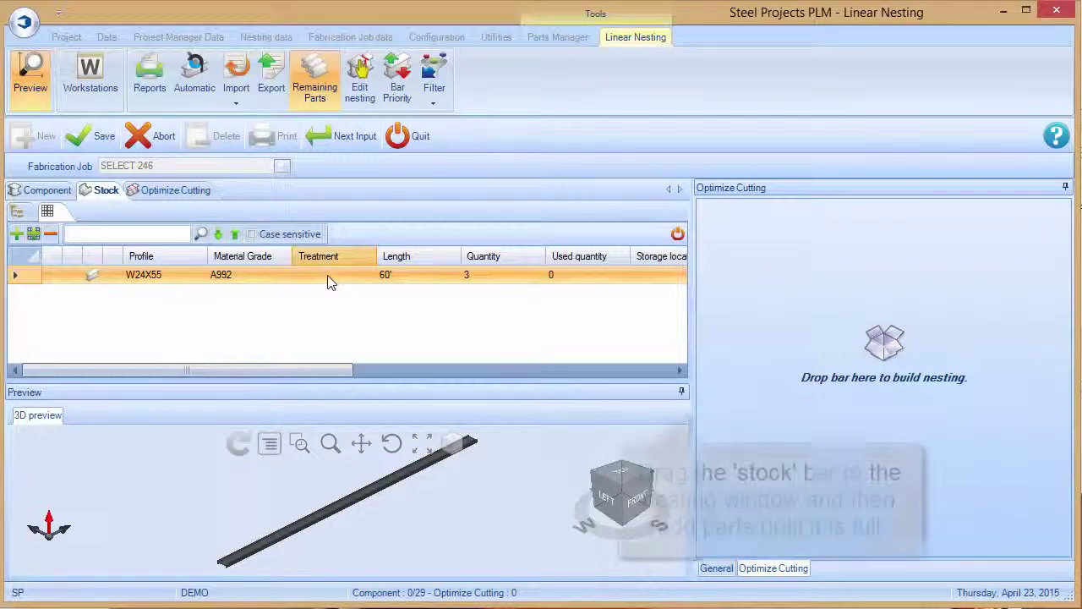
Step: Place the 60' W24X55 stock bar in the nesting area and add component B125 to it
left_click_drag(329, 280, 790, 313)
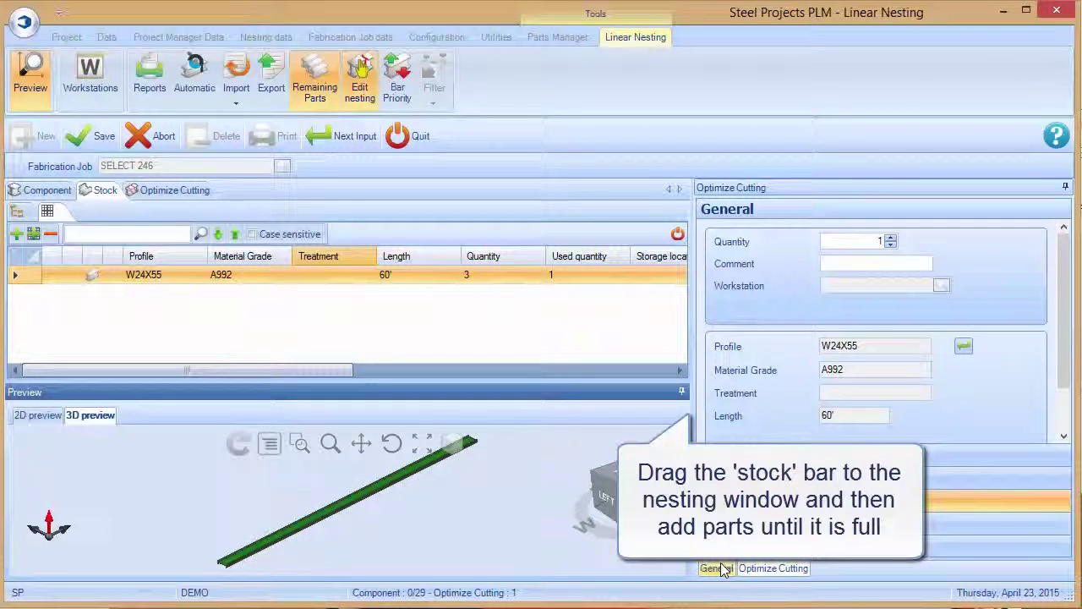
left_click(46, 190)
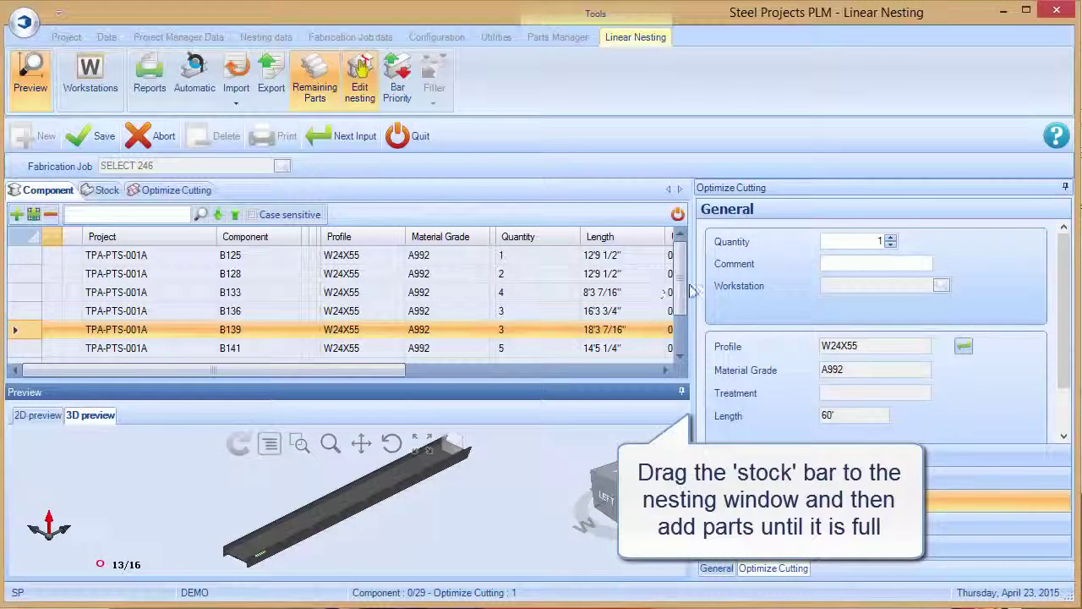
left_click_drag(693, 284, 726, 285)
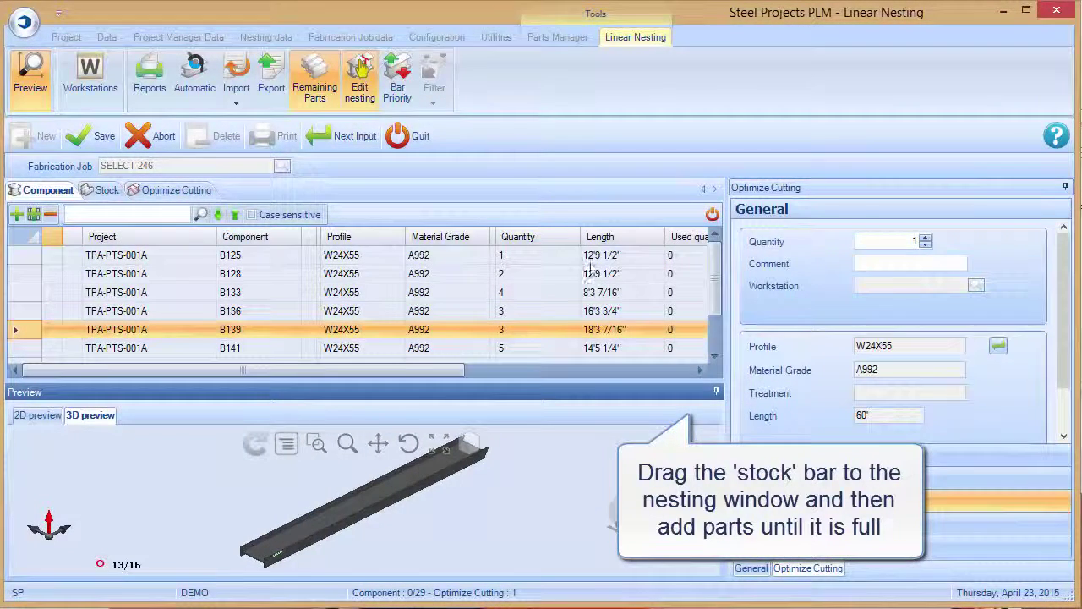
left_click_drag(509, 259, 758, 279)
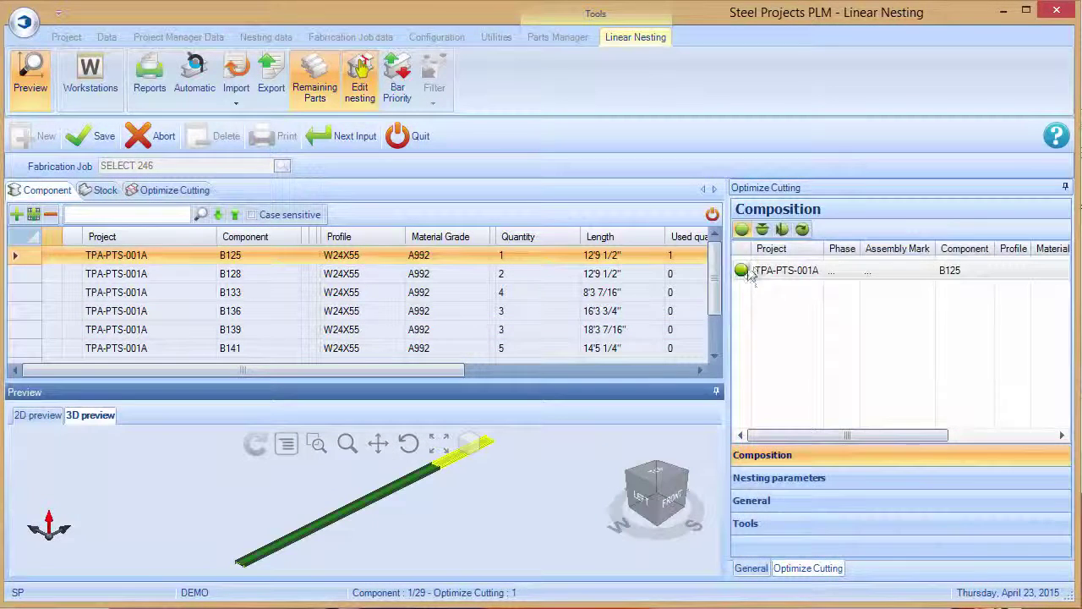
Step: Add component B128 twice and B133 once to the bar's composition and save the nesting
left_click(438, 255)
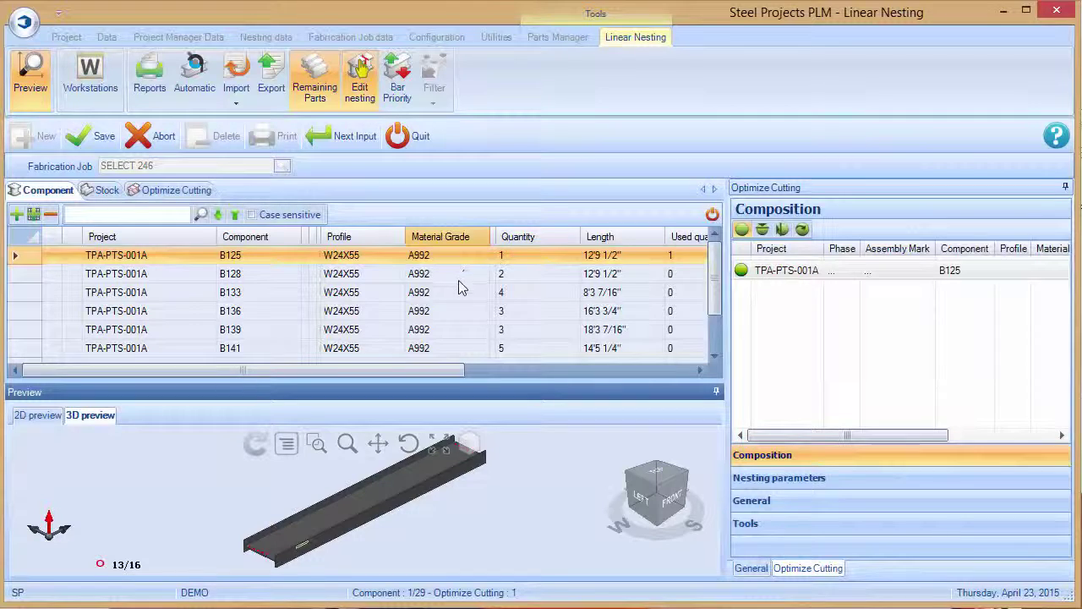
left_click(450, 273)
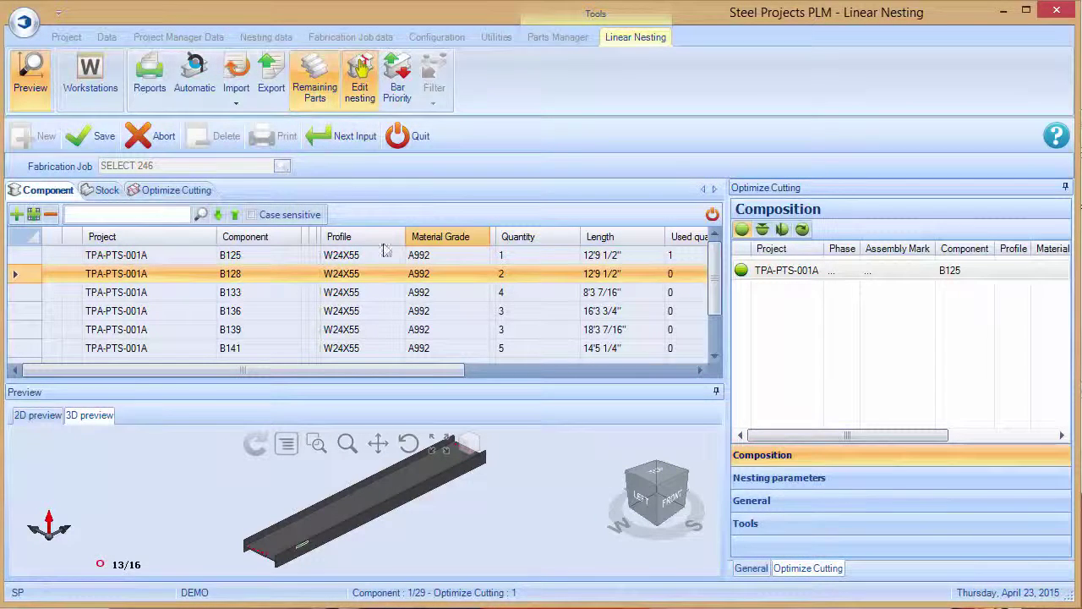
left_click_drag(437, 273, 782, 314)
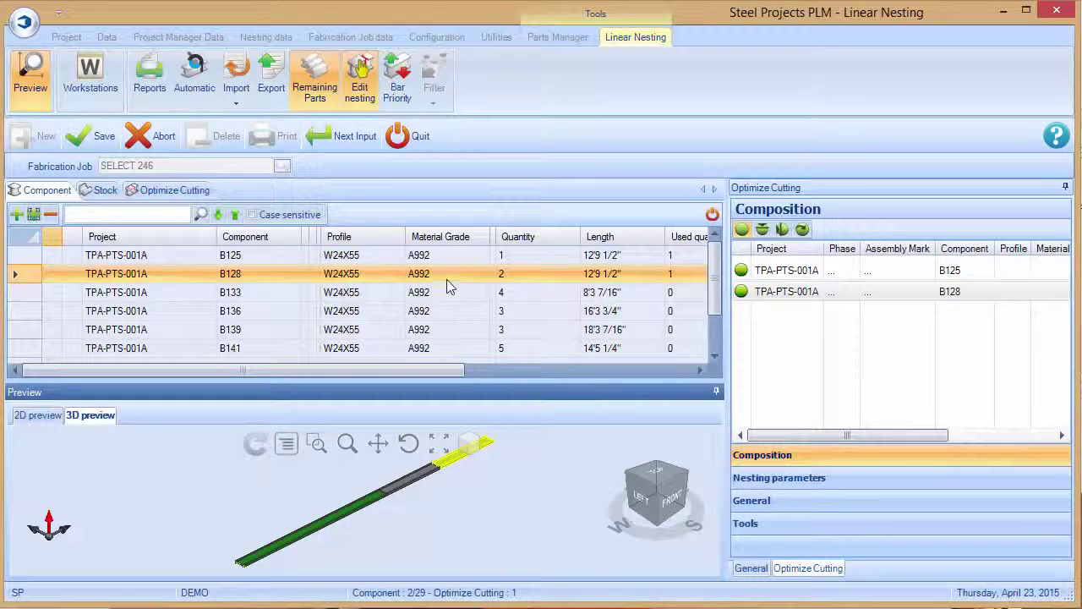
left_click_drag(430, 273, 805, 337)
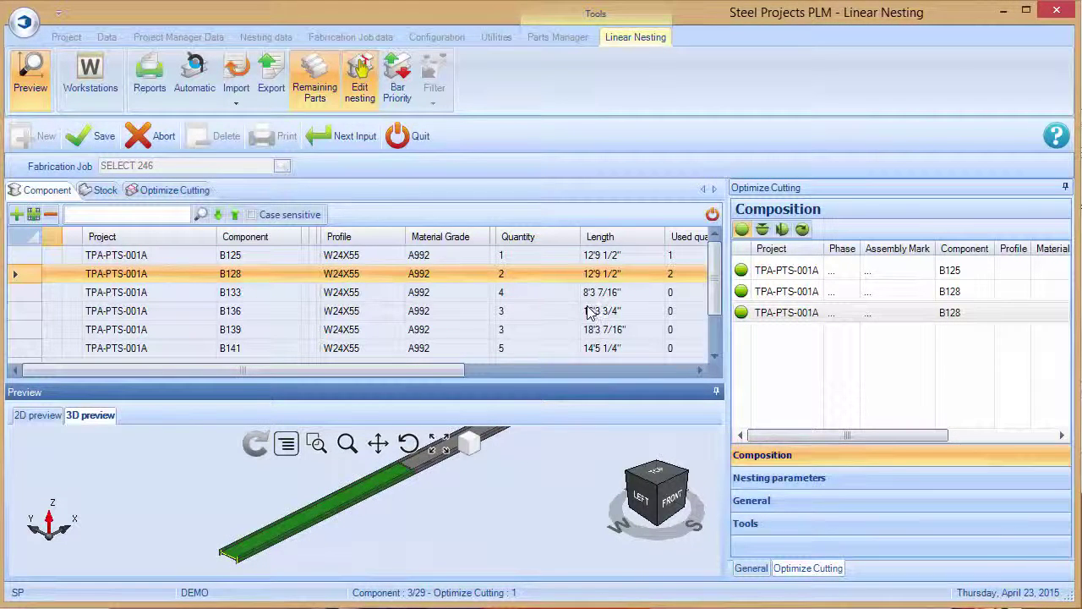
double_click(554, 295)
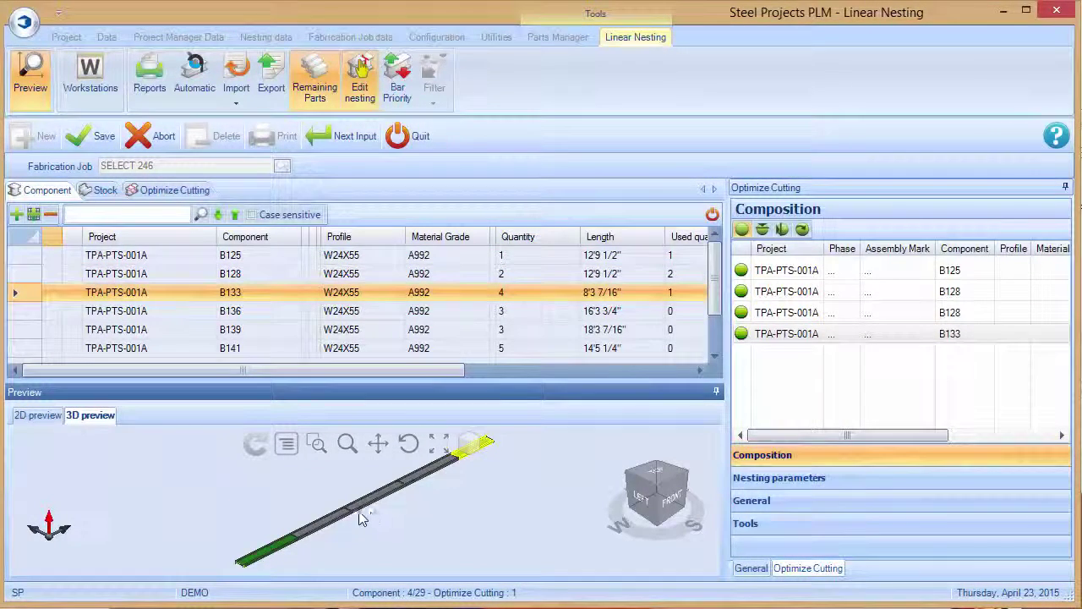
left_click(93, 135)
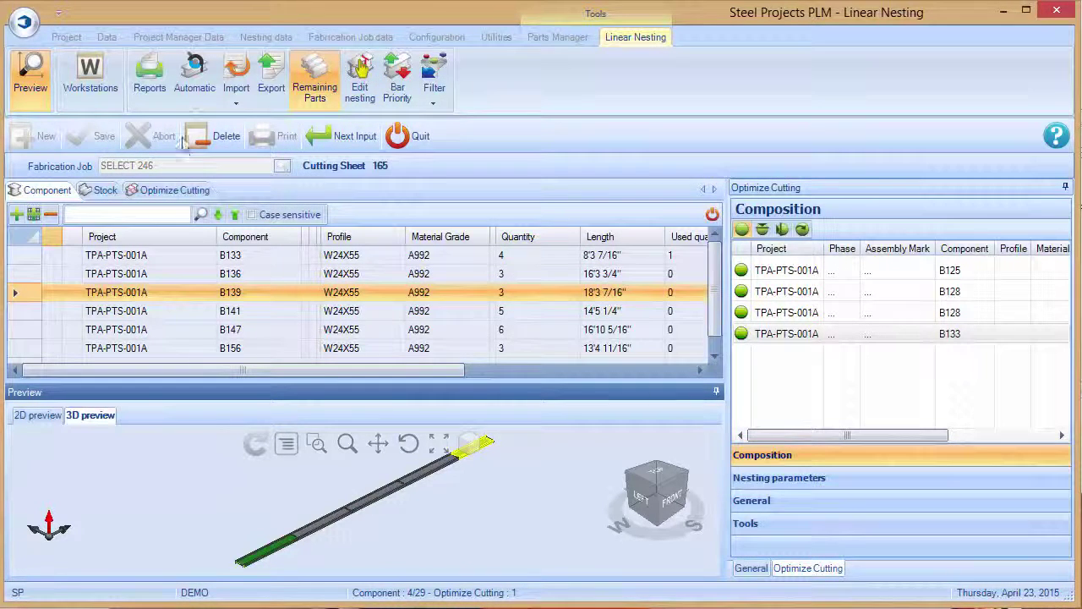
Step: Open the automatic nesting parameters and review the stock priorities and the result criteria for bars, scrap and remnant
left_click(193, 87)
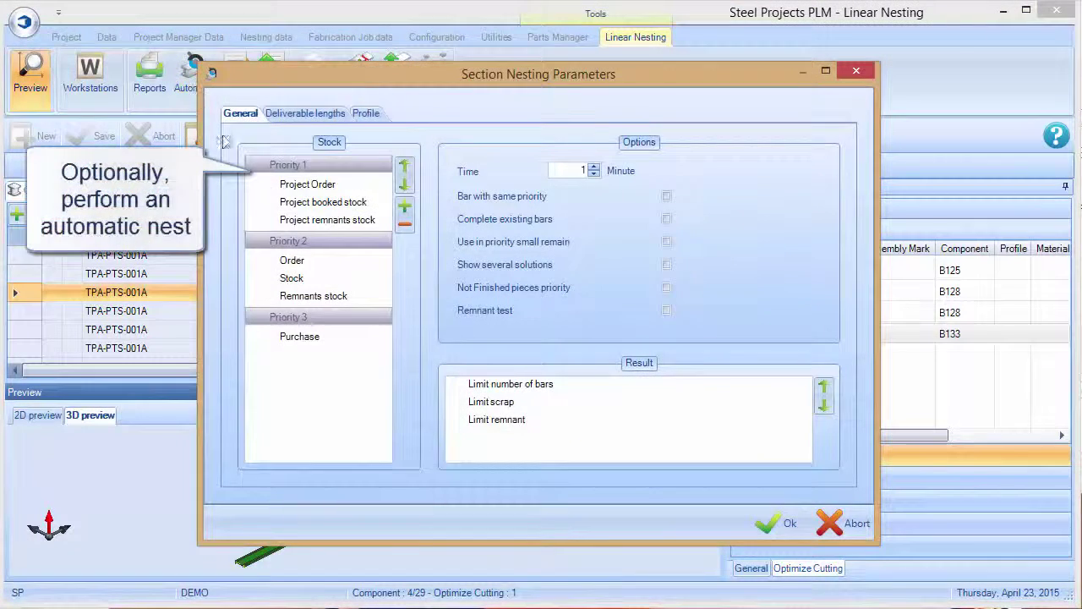
left_click(296, 186)
left_click(291, 203)
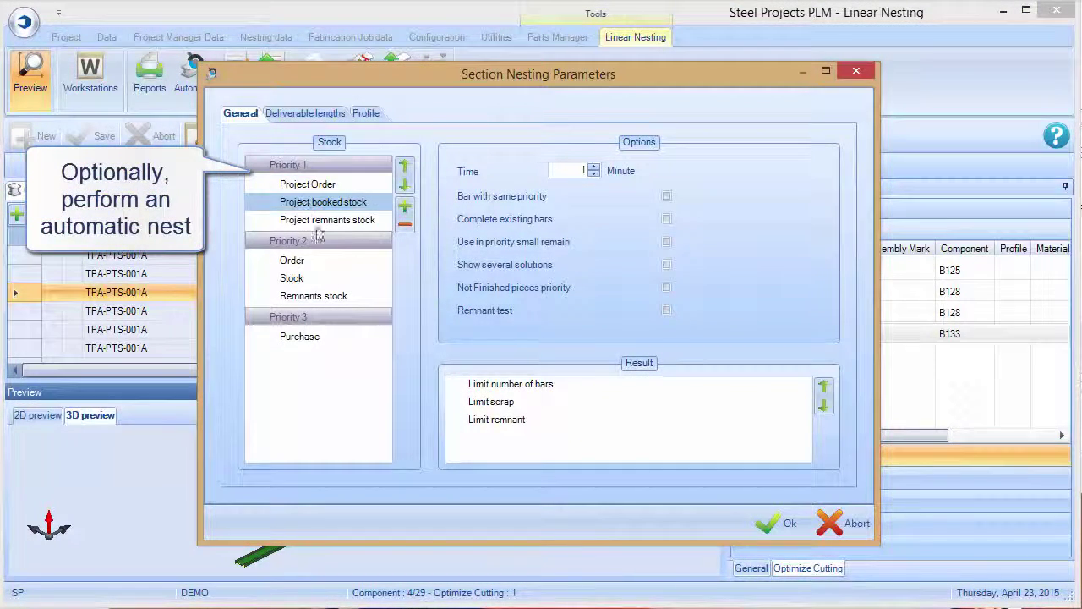
left_click(552, 390)
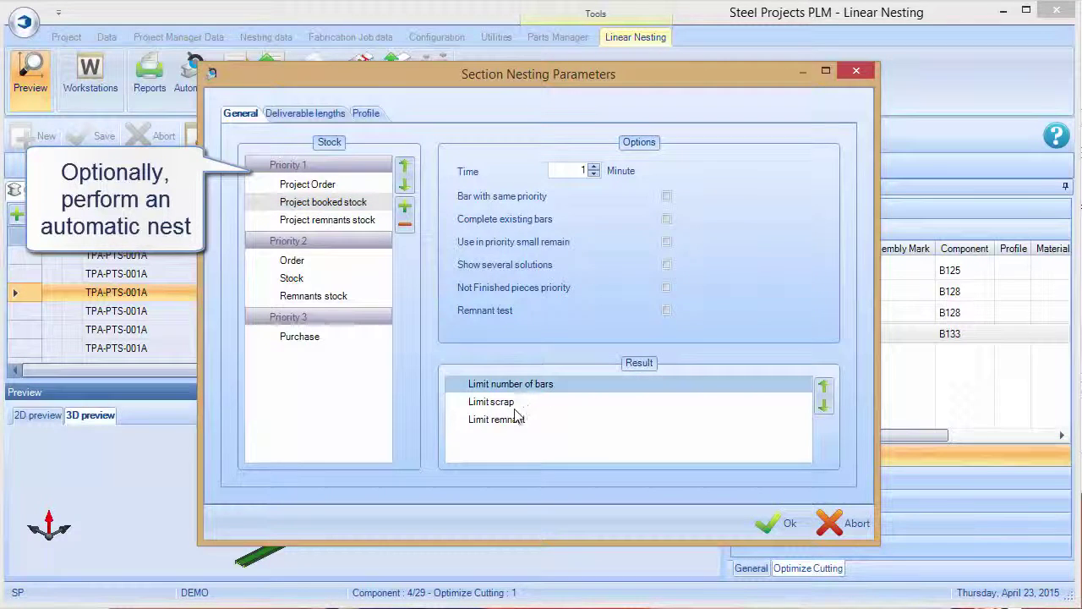
left_click(512, 403)
left_click(513, 420)
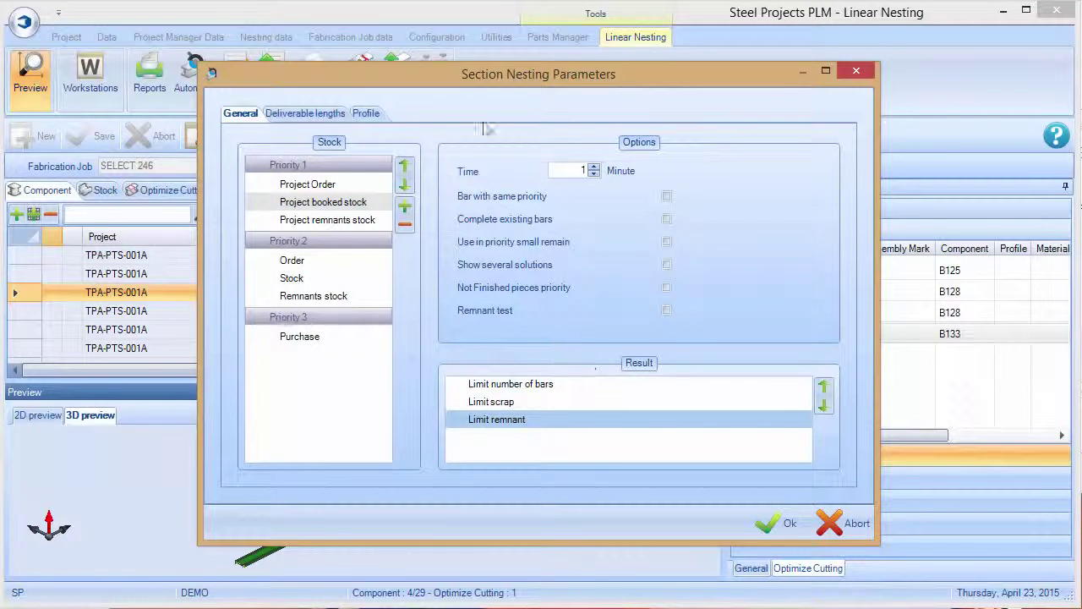
Step: Exclude the 20', 25' and 30' deliverable lengths for W24X55 and run the automatic nesting
left_click(318, 118)
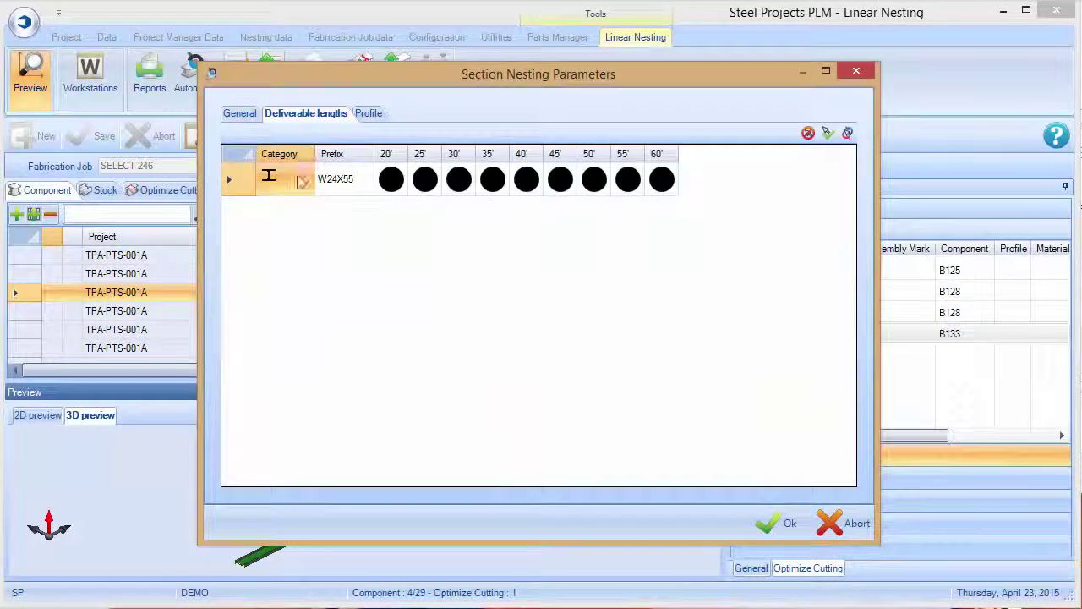
left_click(390, 180)
left_click(424, 181)
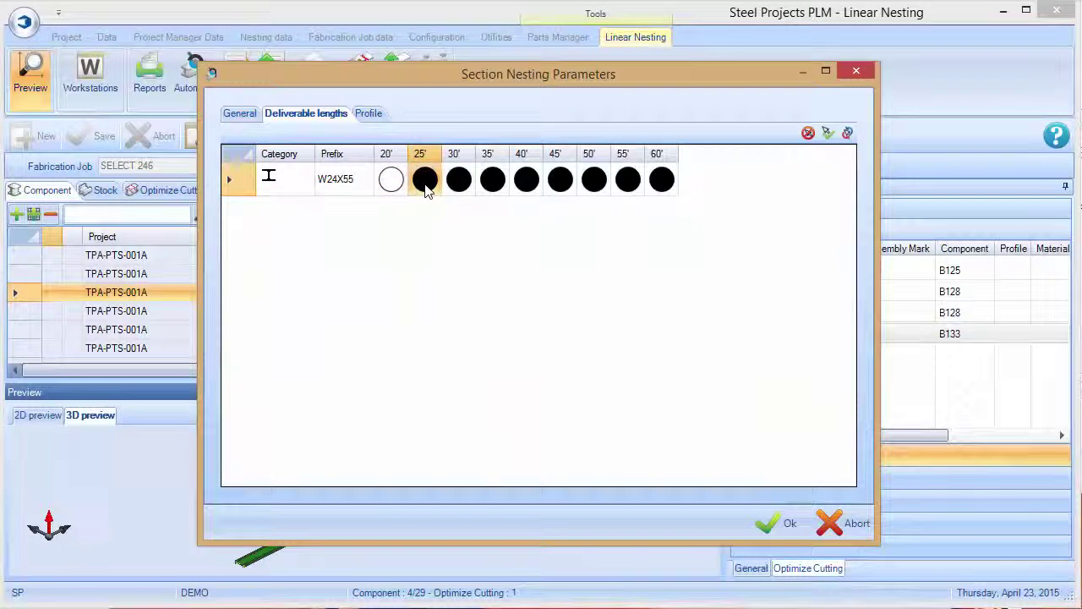
left_click(458, 180)
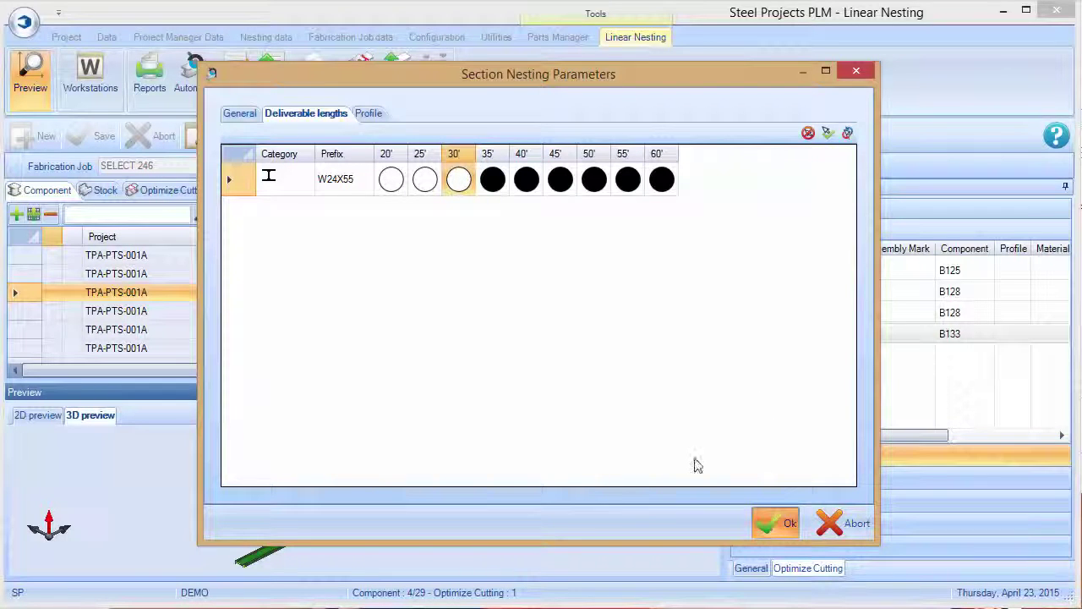
left_click(772, 522)
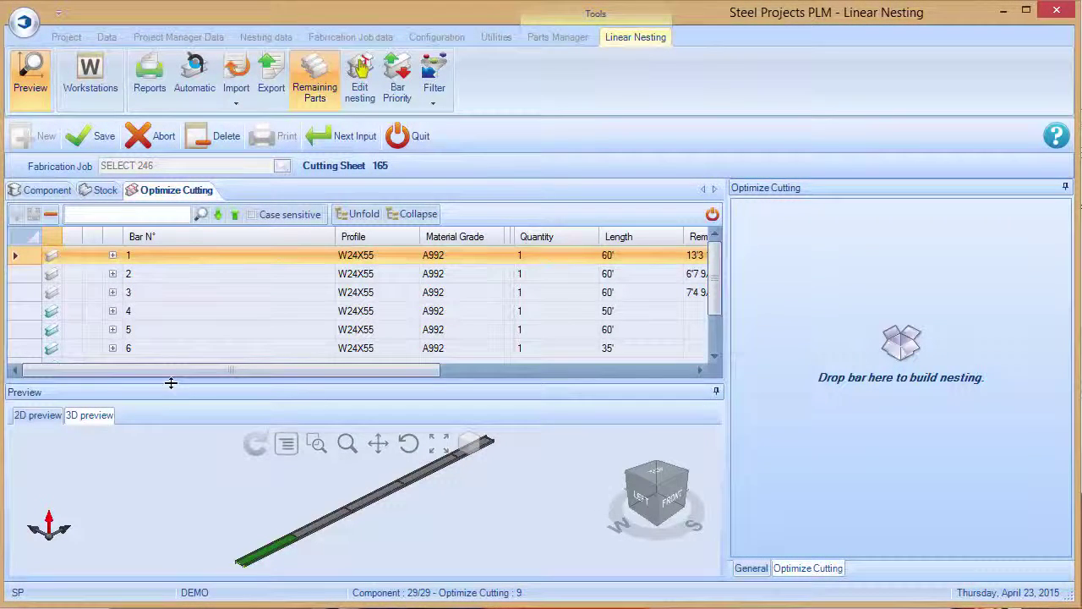
Step: Enlarge the preview area and examine bar 1's components B125, B128 and B133 in the 3D preview
left_click_drag(171, 379, 171, 348)
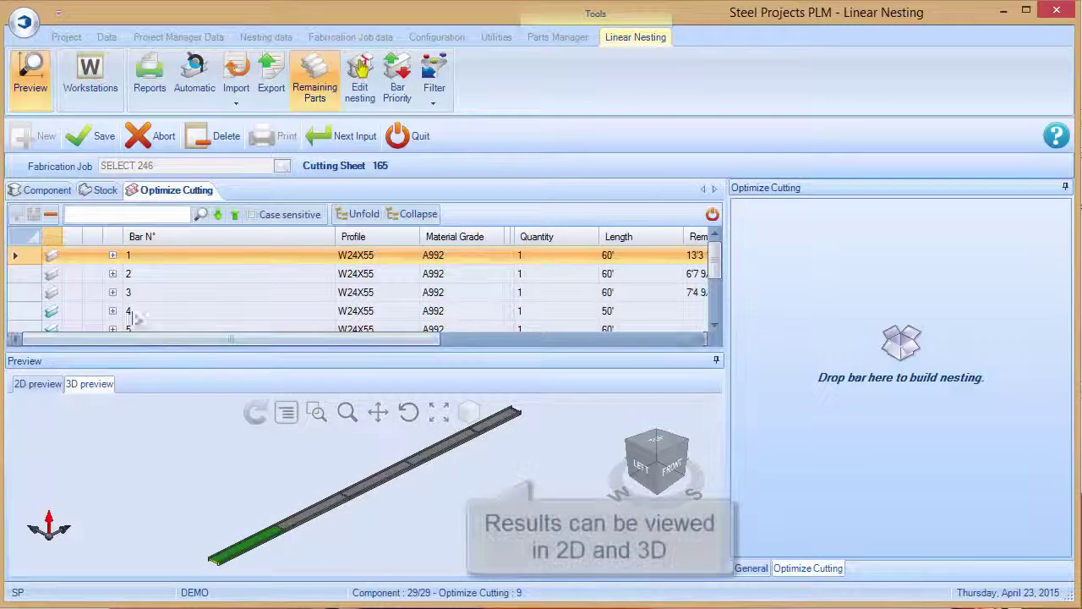
left_click(113, 254)
left_click(180, 276)
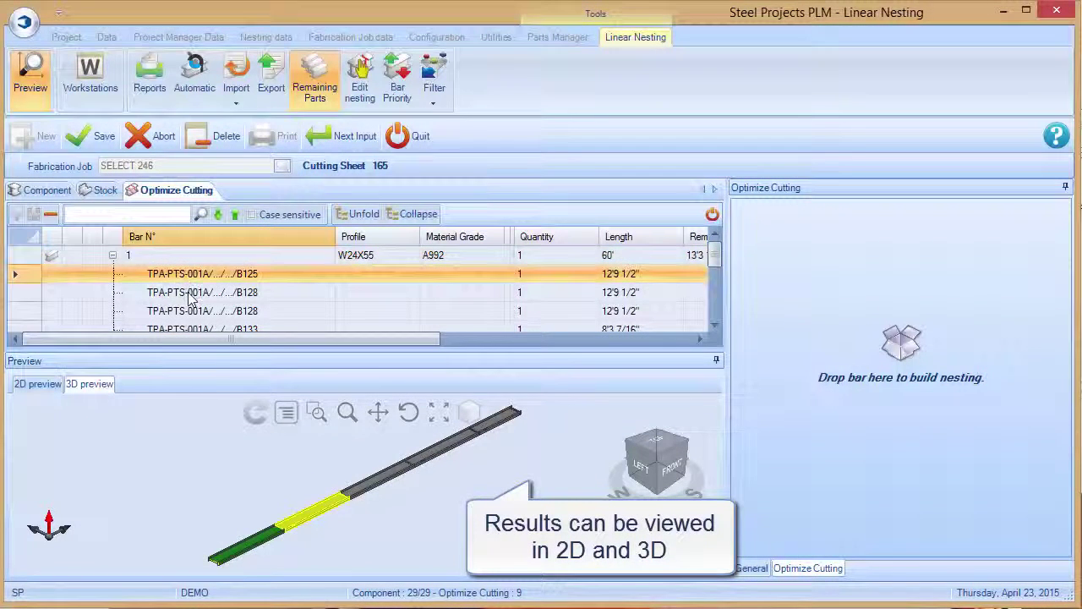
left_click(190, 293)
left_click(193, 311)
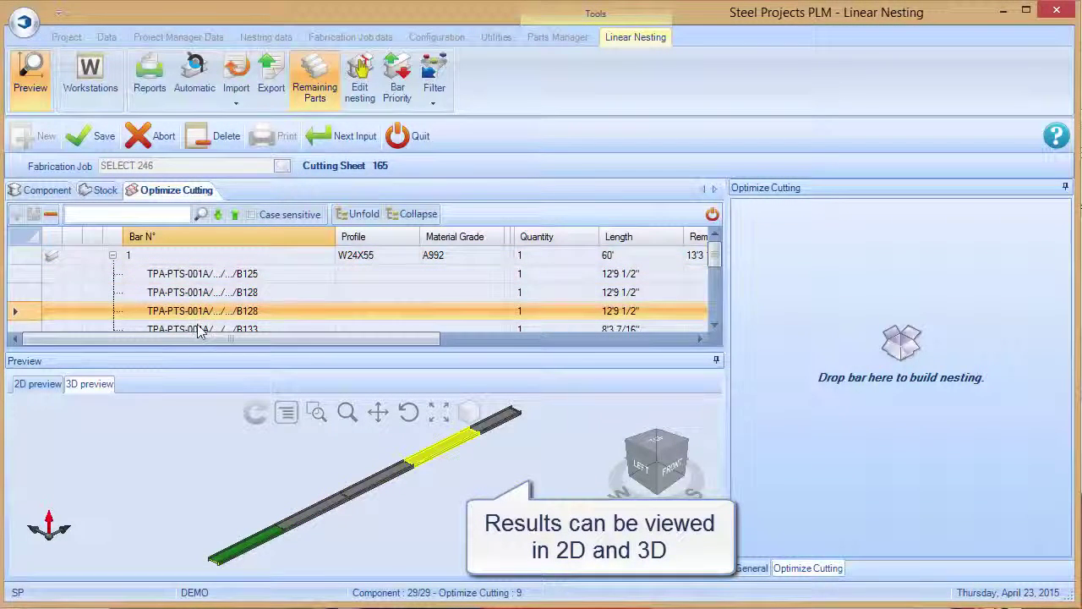
key("Down")
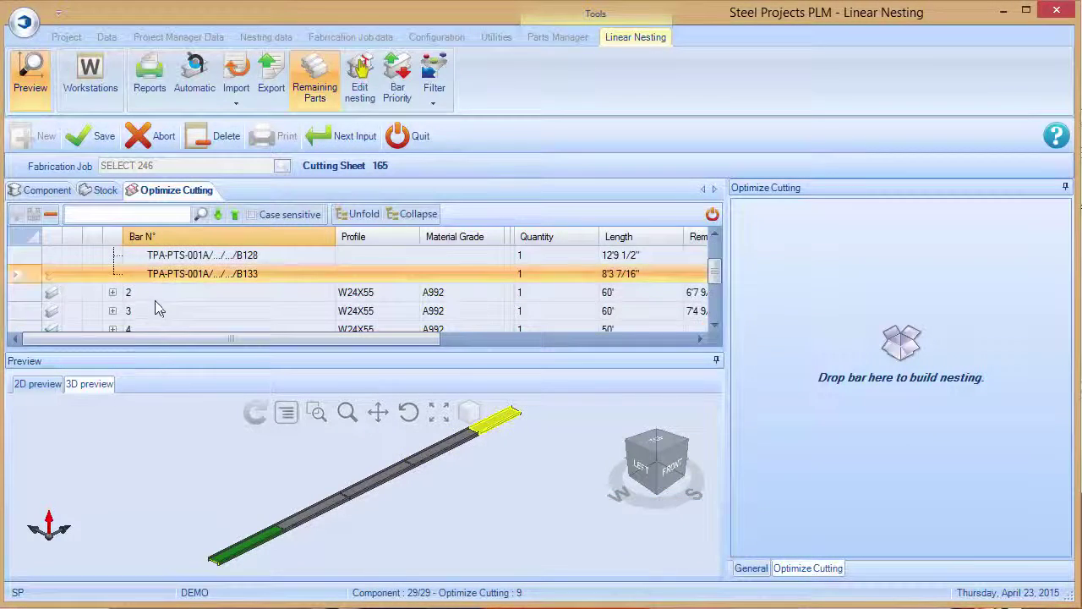
Step: Expand bars 3, 4, 6, 7, 8 and 9 of the nesting result and examine each bar's composition in the 3D preview
scroll(153, 296, "down", 1)
left_click(113, 255)
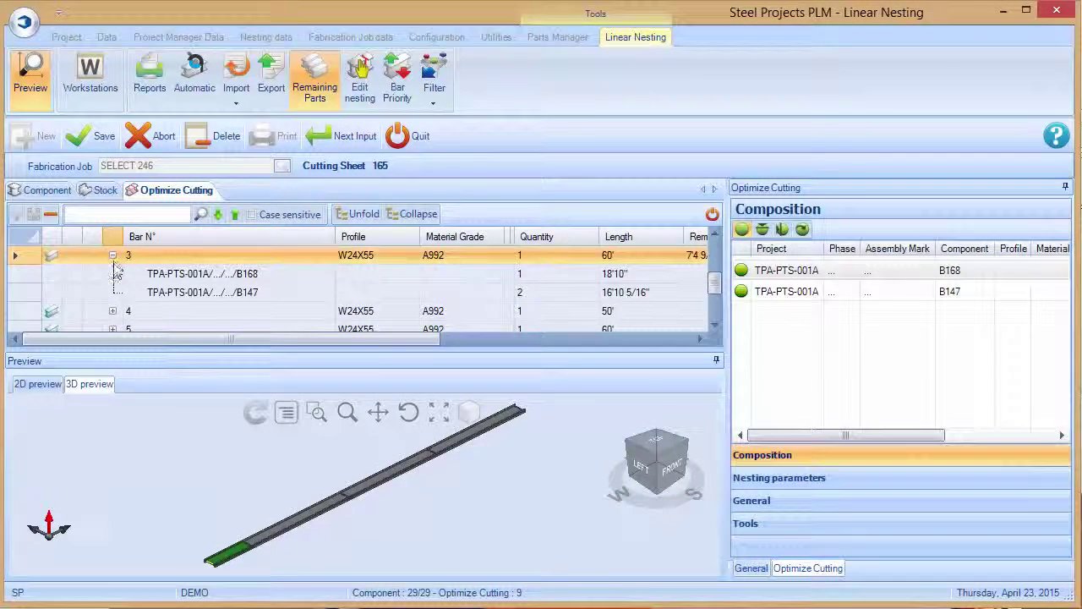
left_click(113, 311)
scroll(115, 306, "down", 2)
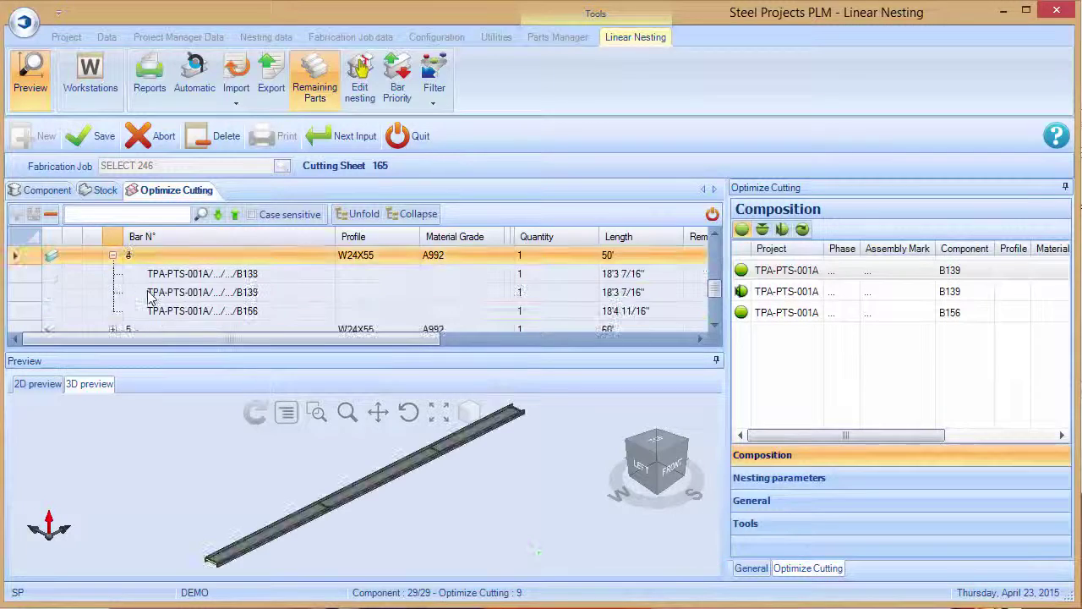
left_click(114, 293)
scroll(116, 303, "down", 1)
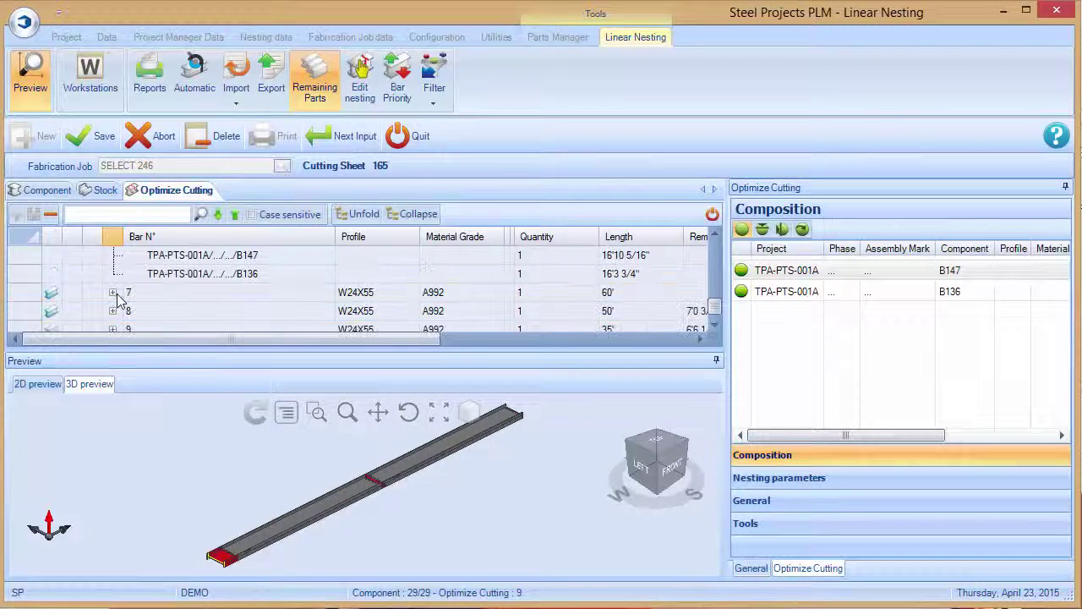
left_click(113, 292)
scroll(214, 292, "down", 1)
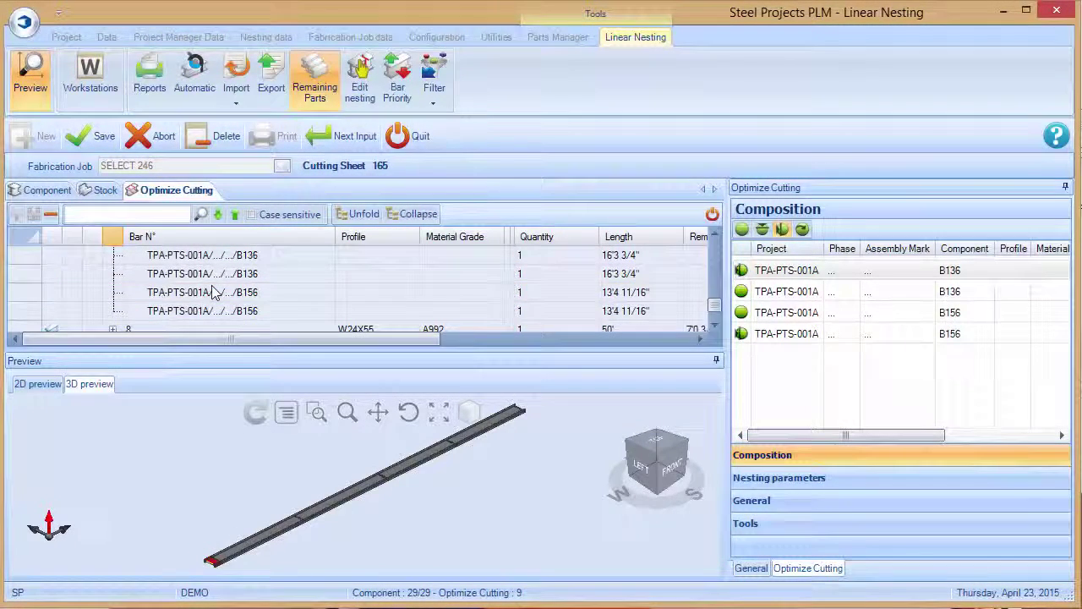
scroll(179, 292, "down", 1)
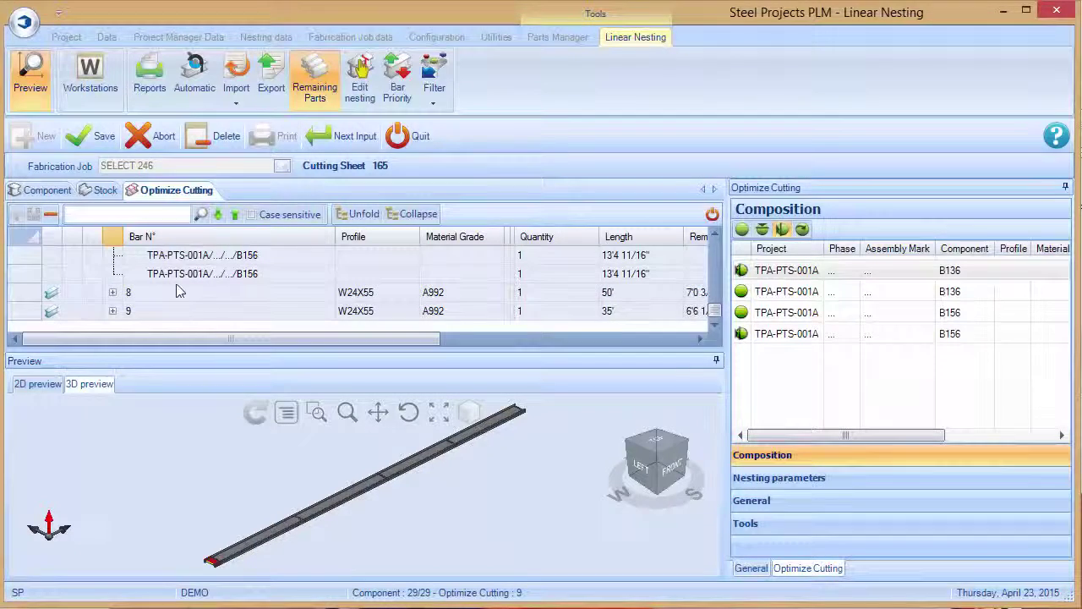
left_click(113, 294)
scroll(221, 300, "down", 1)
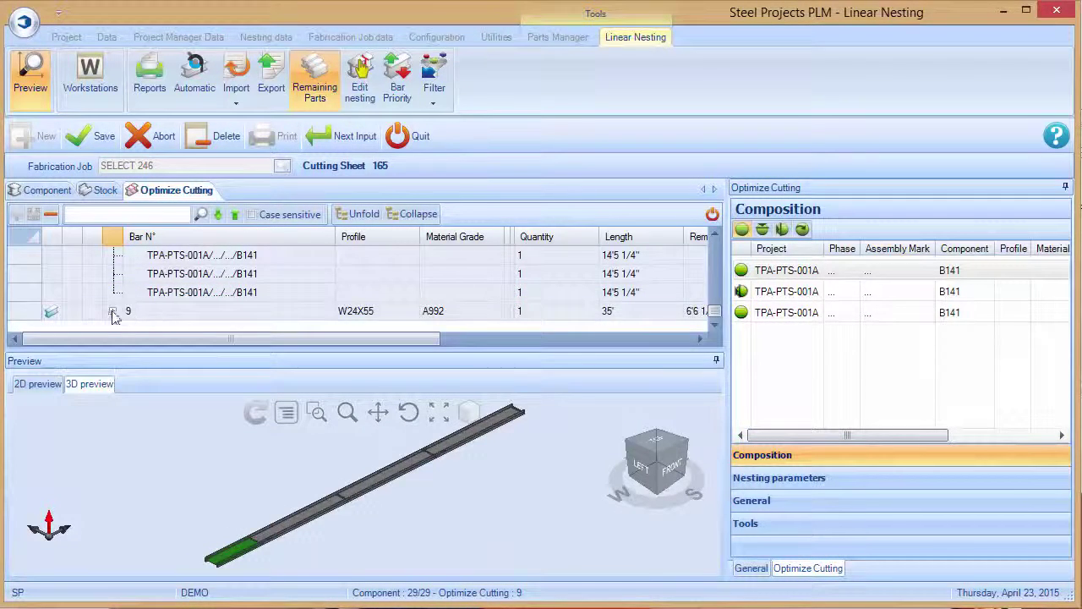
left_click(135, 311)
Step: Inspect bar 5's composition and highlight the nested B147 and B136 parts of bars 6 and 7 in the 3D preview
scroll(201, 295, "up", 2)
scroll(202, 294, "up", 3)
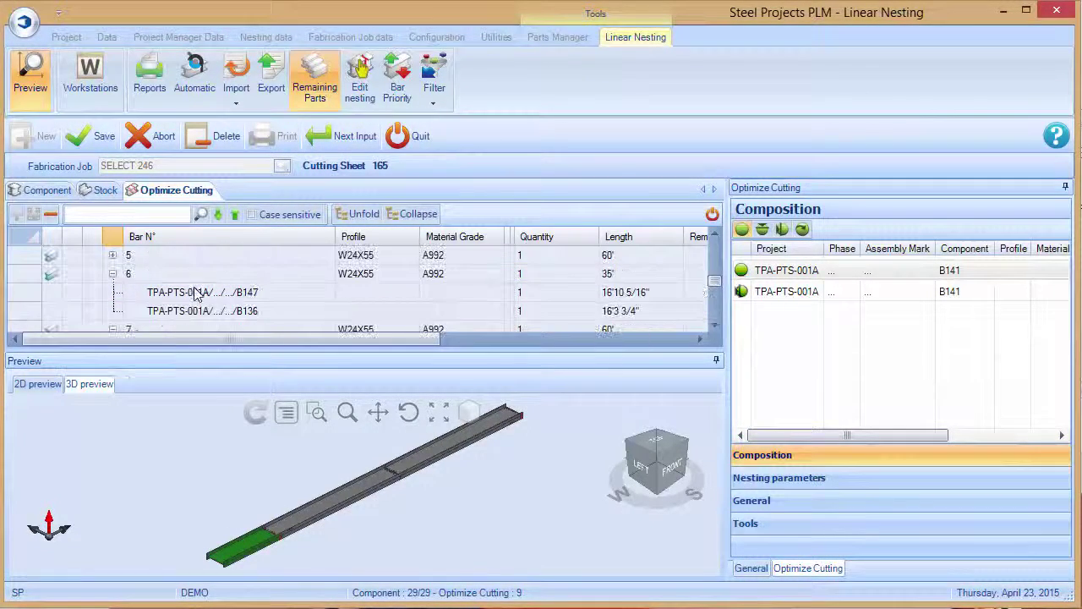
scroll(142, 311, "down", 2)
scroll(142, 308, "up", 3)
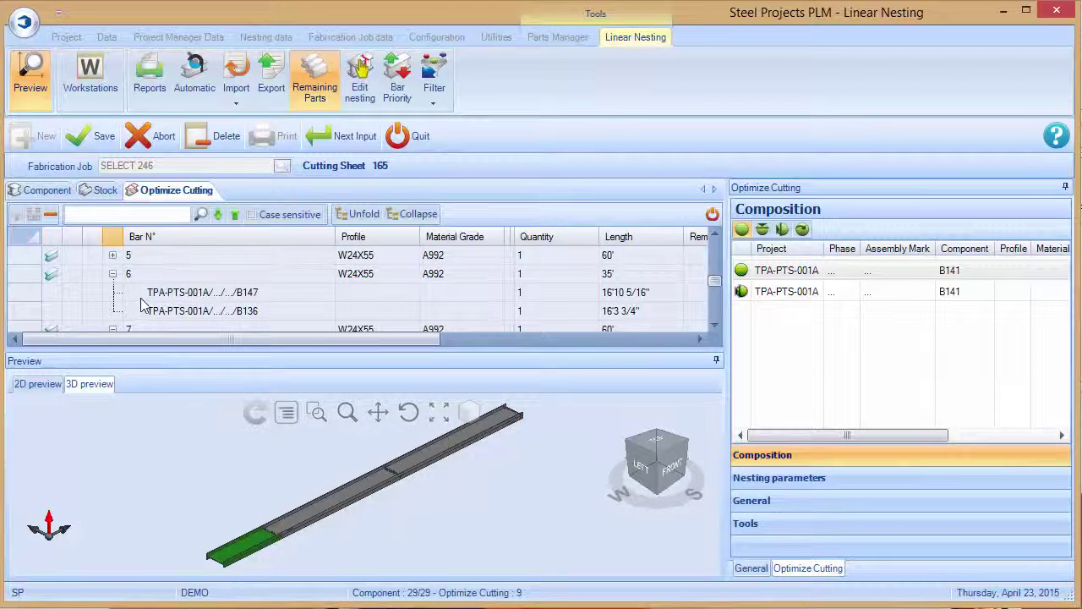
left_click(123, 311)
scroll(243, 296, "down", 2)
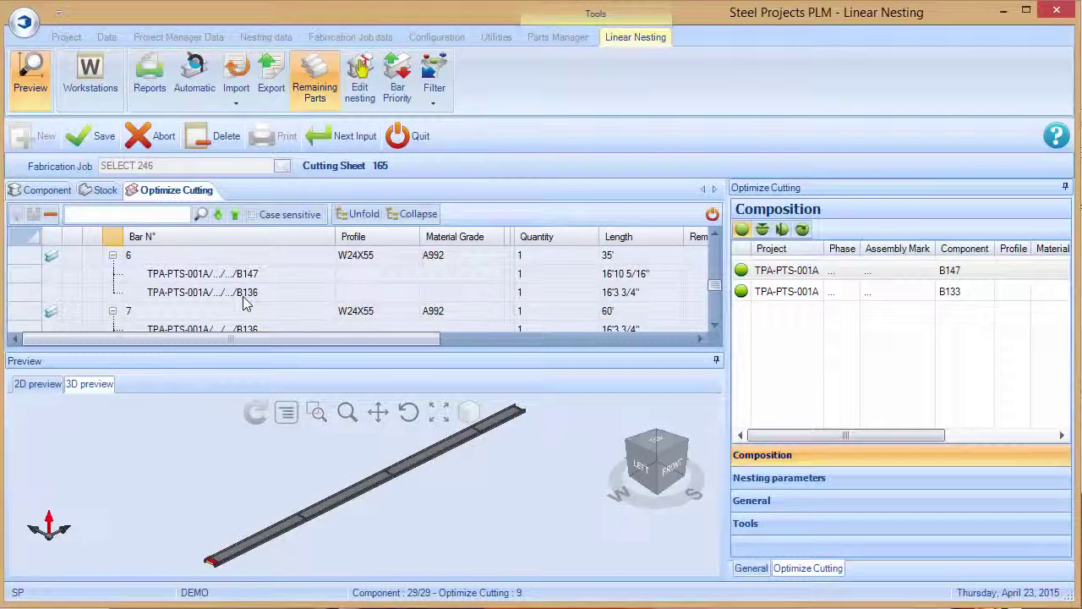
left_click(243, 296)
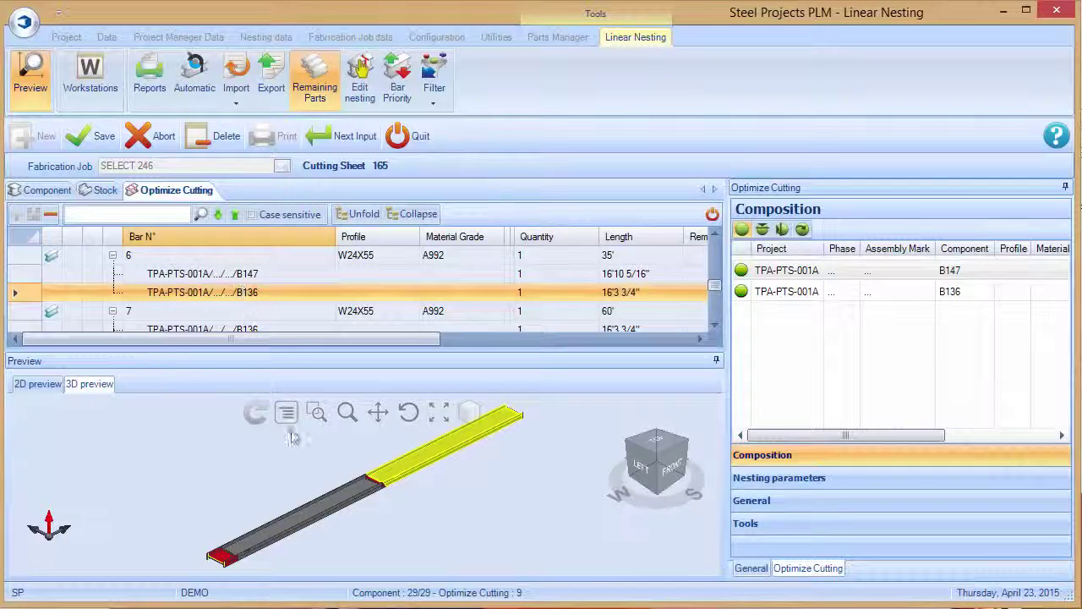
left_click(201, 275)
scroll(207, 284, "down", 1)
left_click(222, 294)
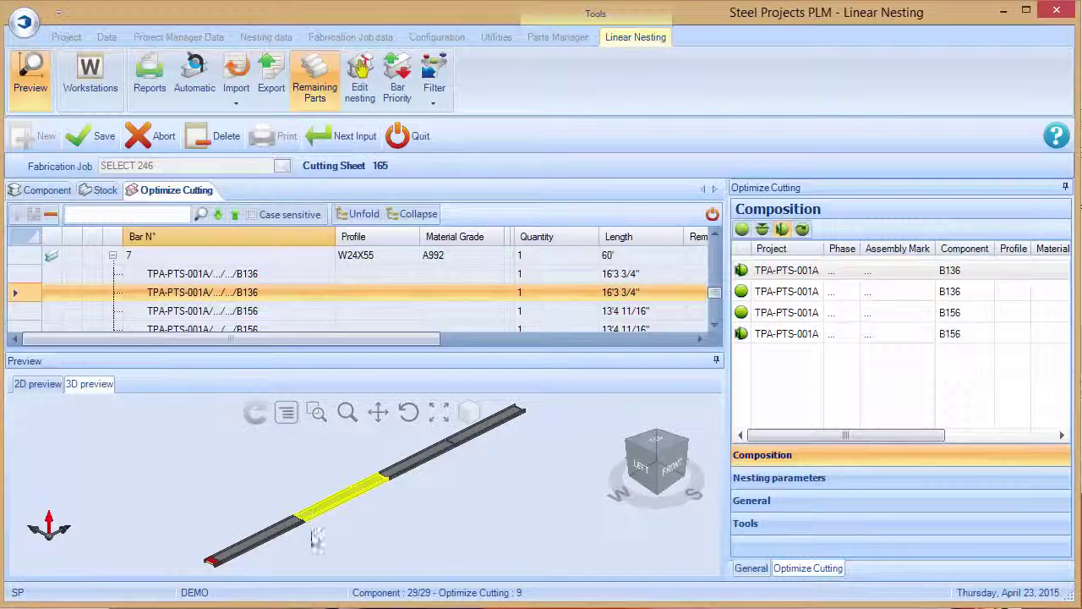
Step: Examine closely the cut joint between the two B136 parts of bar 7 in the 3D preview
scroll(303, 551, "up", 5)
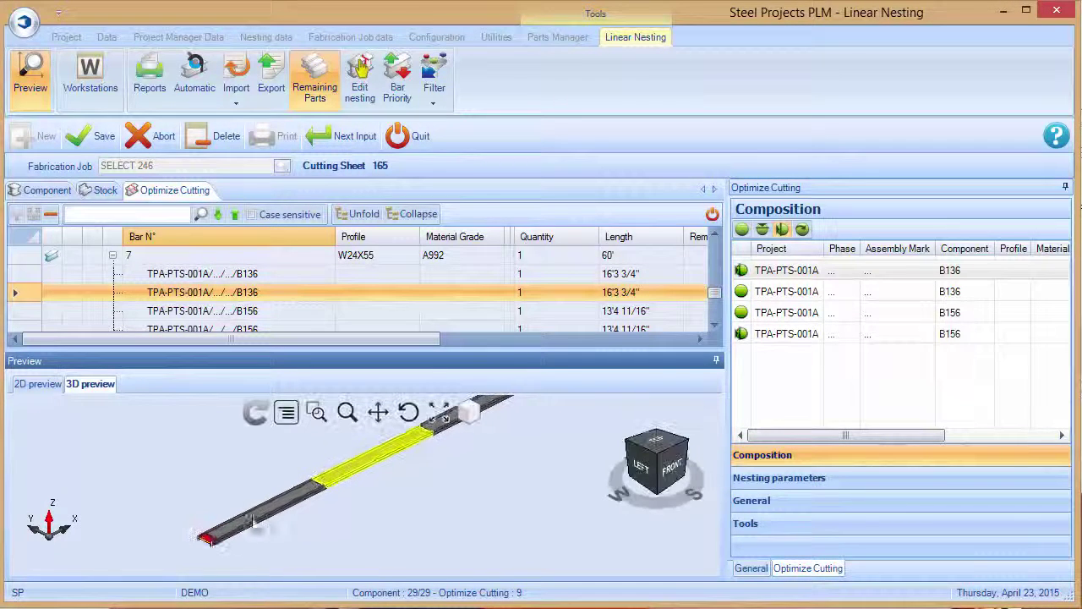
scroll(203, 547, "up", 5)
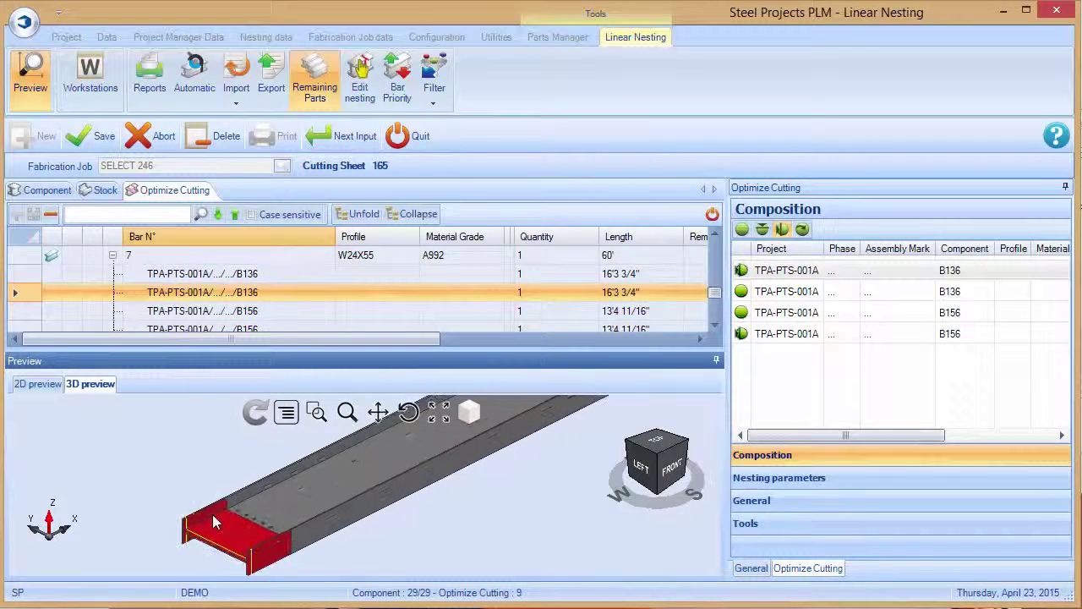
scroll(425, 505, "up", 5)
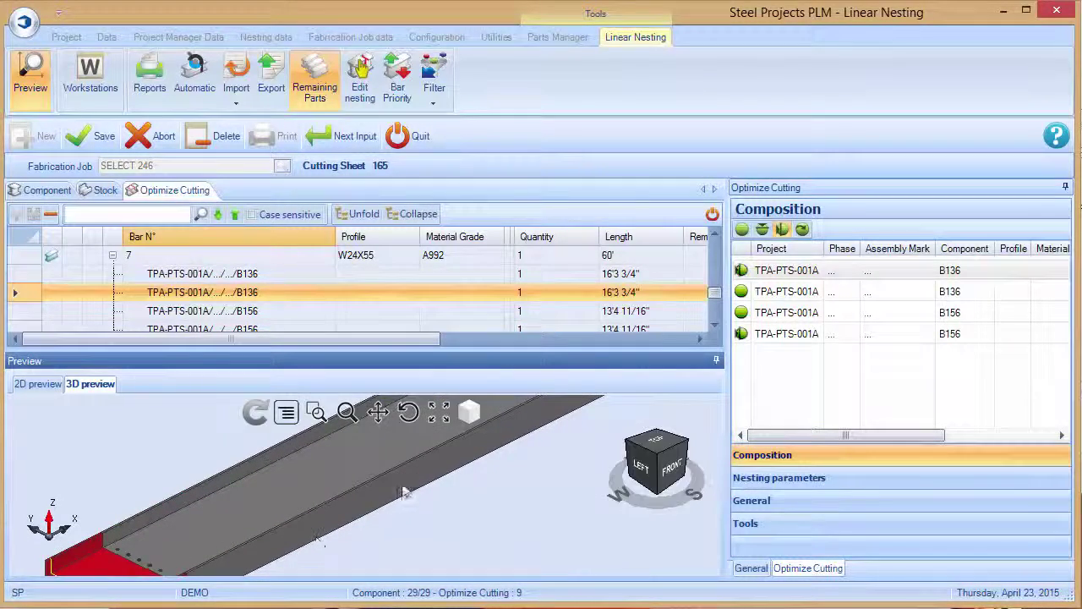
scroll(423, 476, "down", 3)
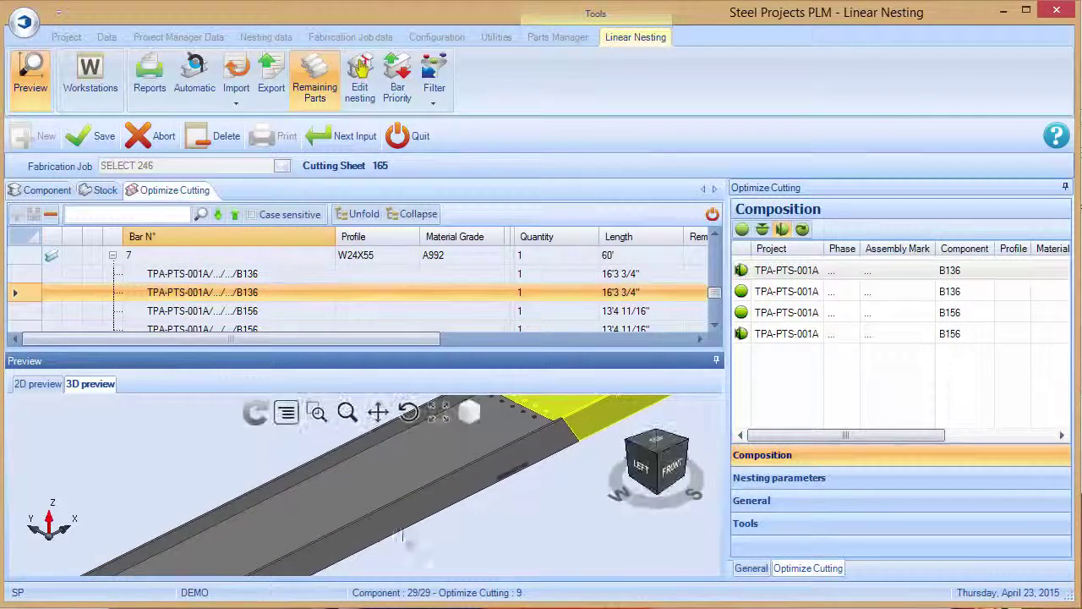
scroll(461, 512, "up", 5)
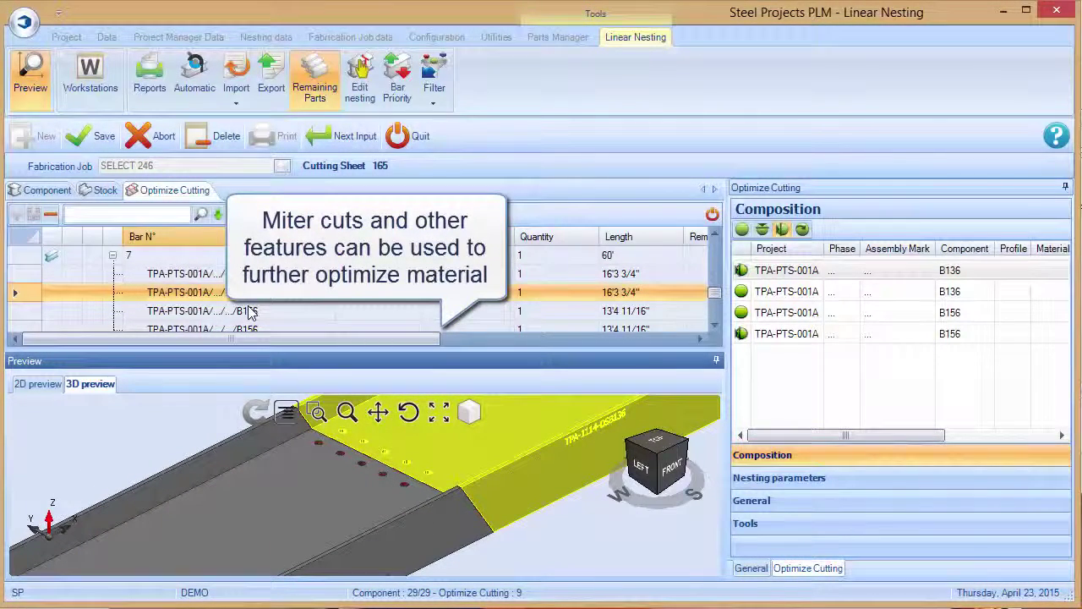
Step: Review the nesting's overall quantity, length and remnant totals by profile and bar type, widening the area that lists them
left_click(753, 568)
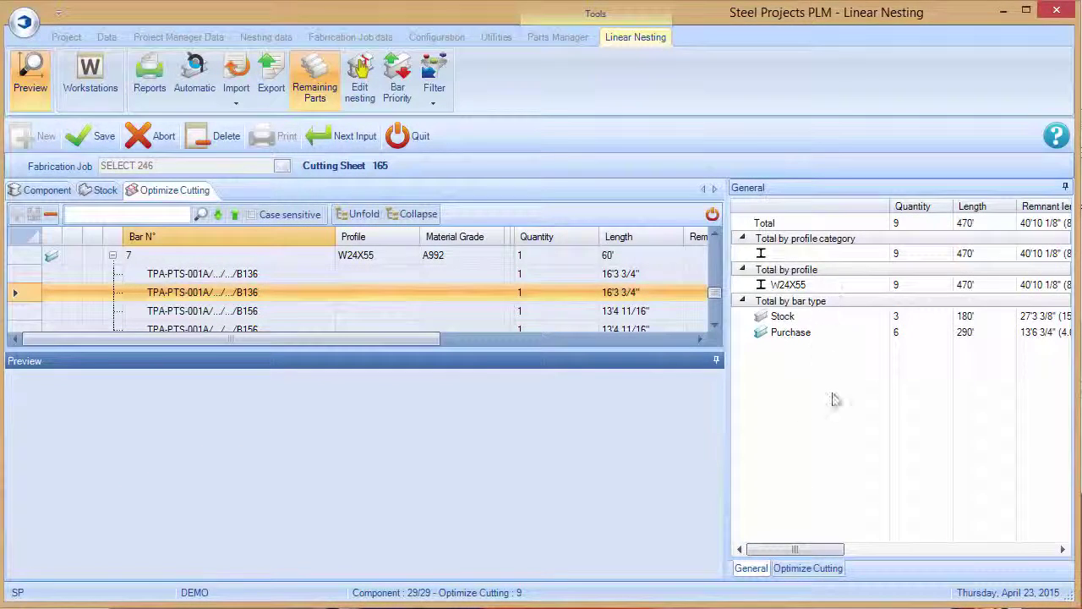
mouse_move(820, 549)
left_mouse_down()
mouse_move(862, 552)
mouse_move(828, 554)
left_mouse_up()
left_click_drag(727, 459, 598, 467)
Step: Review bar 7's nesting parameters, general data and required drilling tools
left_click(676, 567)
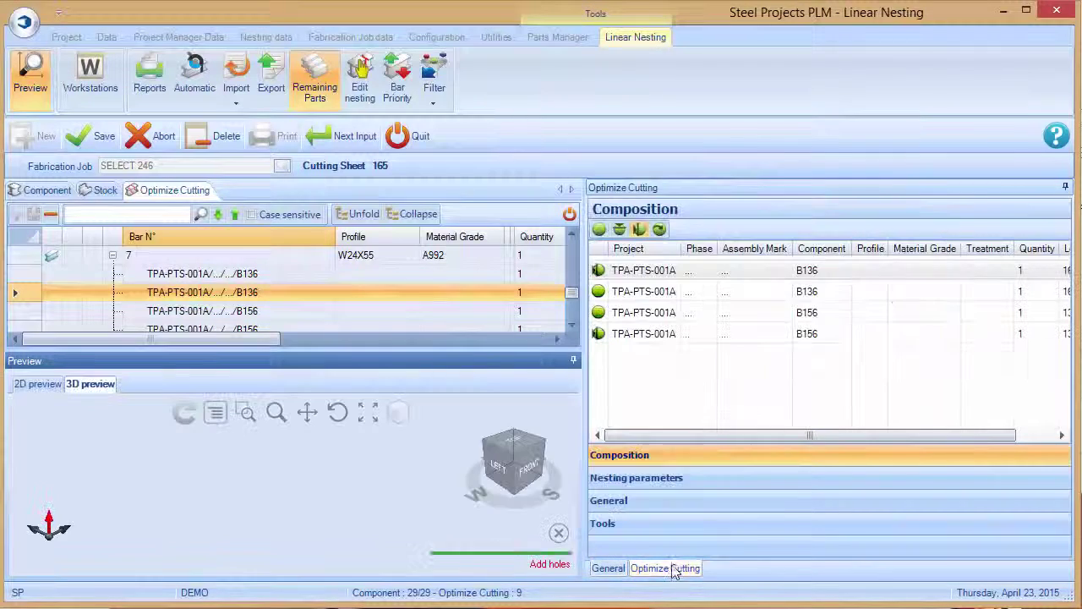
left_click(633, 480)
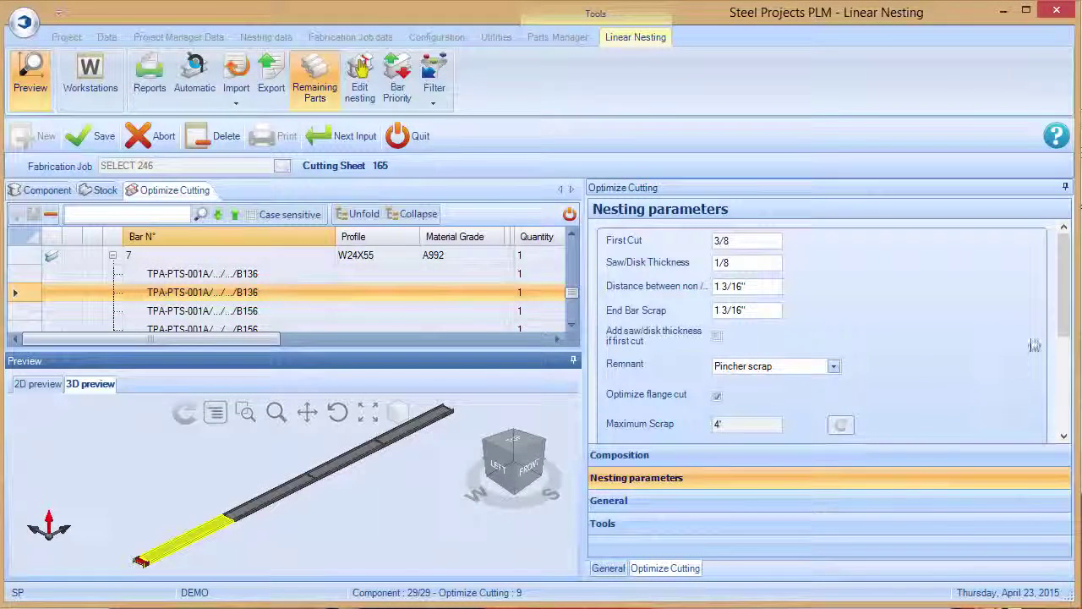
mouse_move(1065, 333)
left_mouse_down()
mouse_move(1064, 364)
mouse_move(1065, 338)
left_mouse_up()
left_click(718, 498)
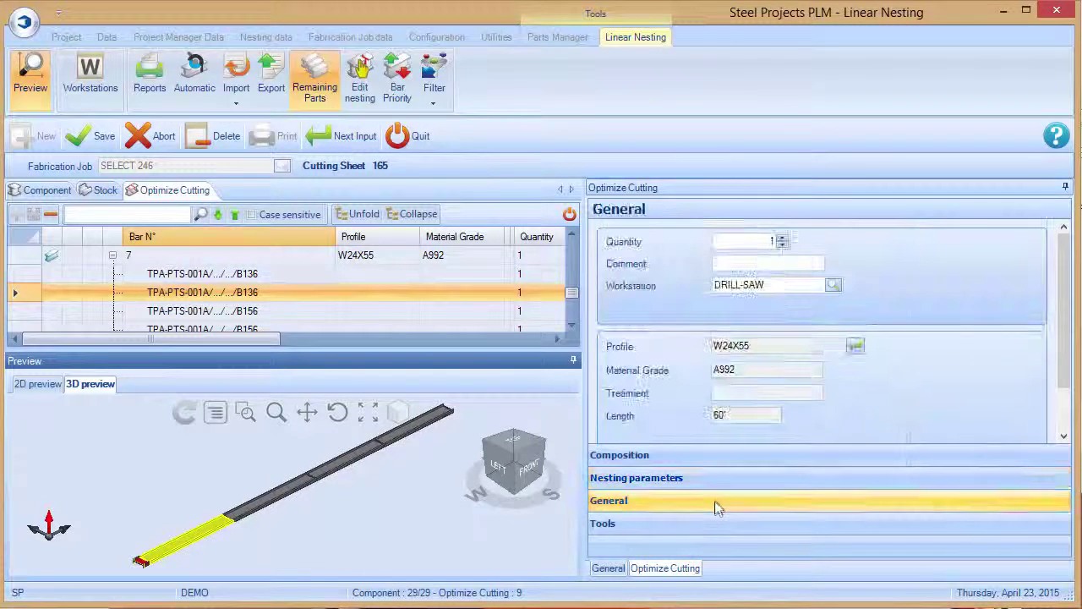
left_click(691, 526)
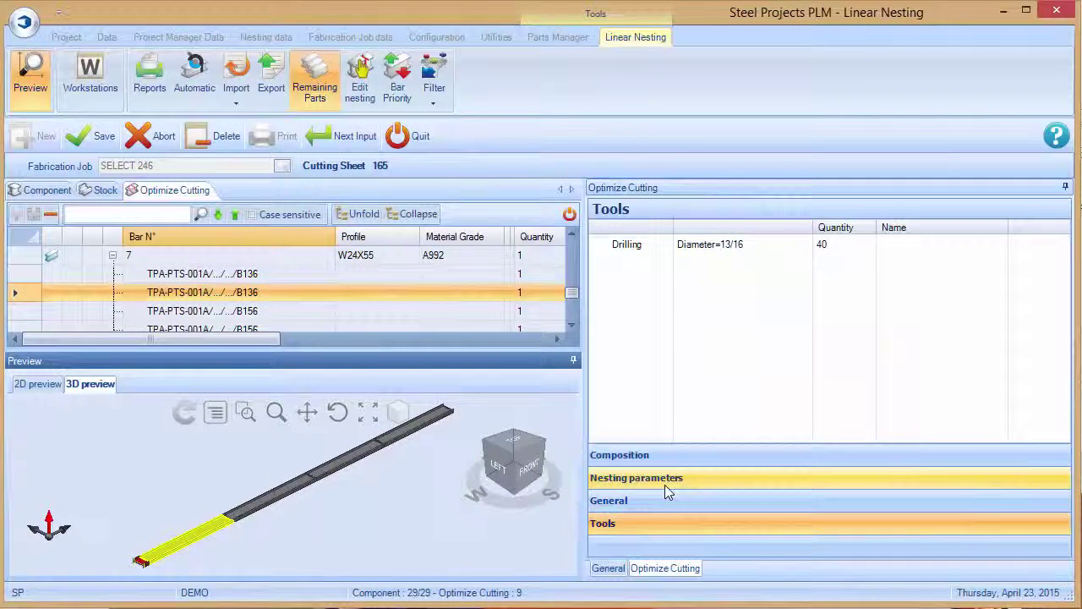
Step: Save the nesting and open the Linear Nesting Bar Code report to review its bars and parts
left_click(104, 141)
left_click(150, 72)
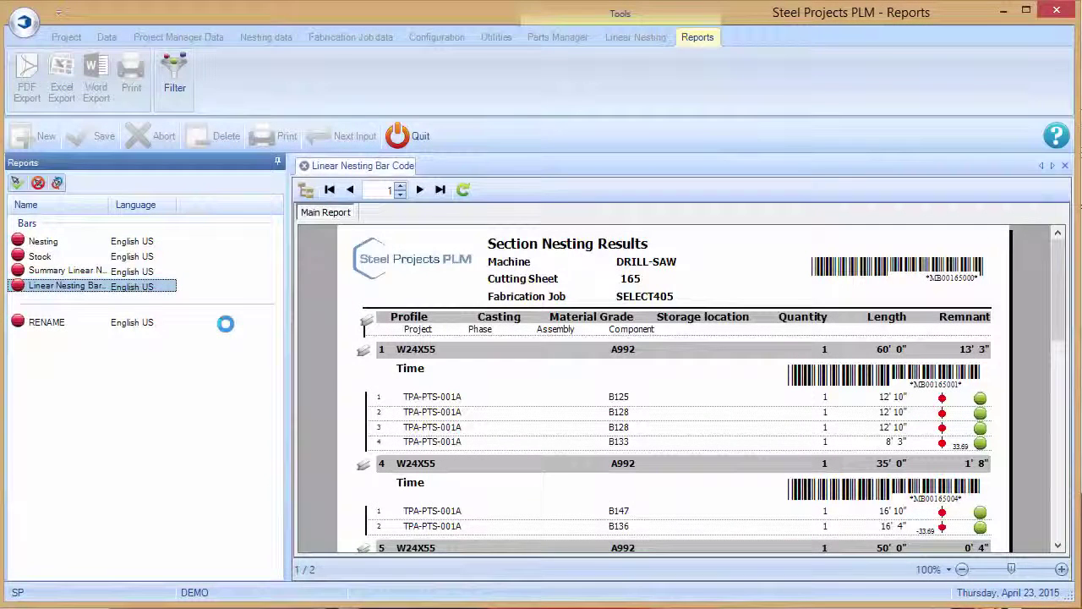
left_click(753, 384)
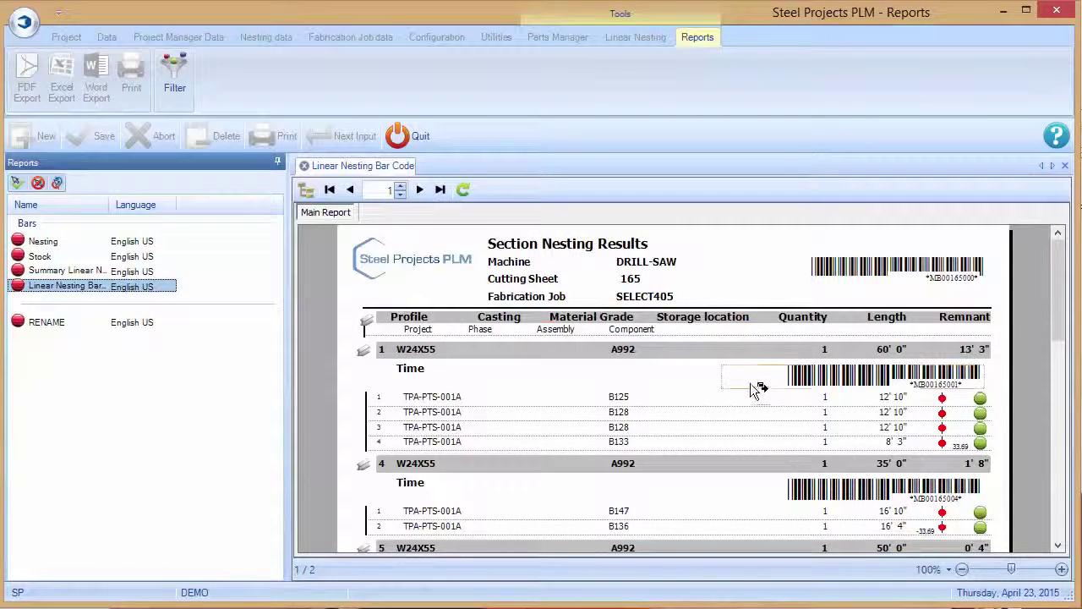
scroll(691, 393, "down", 3)
scroll(691, 397, "down", 3)
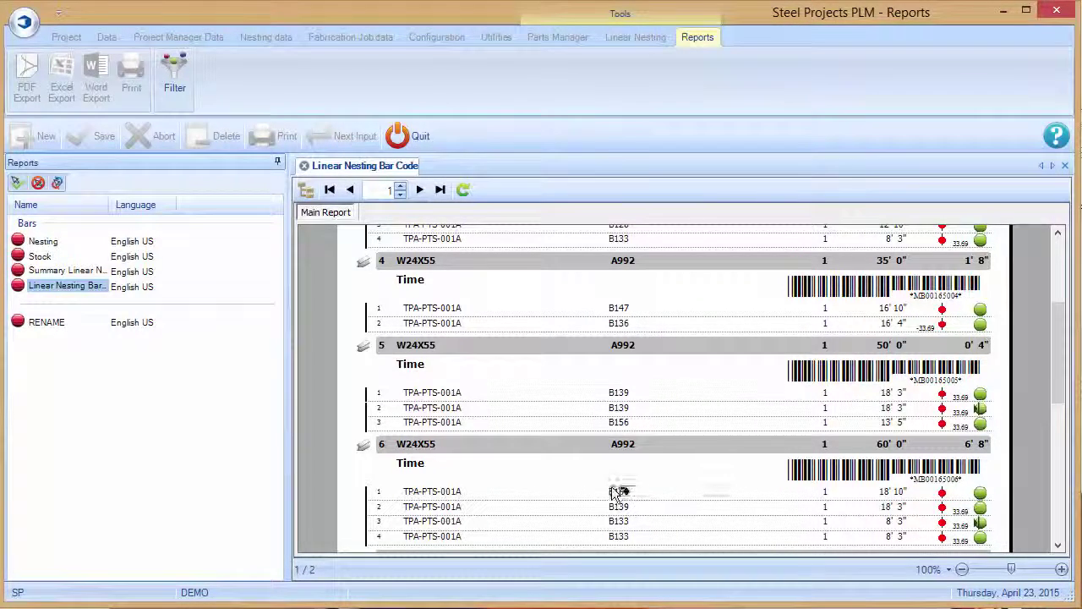
scroll(615, 493, "up", 5)
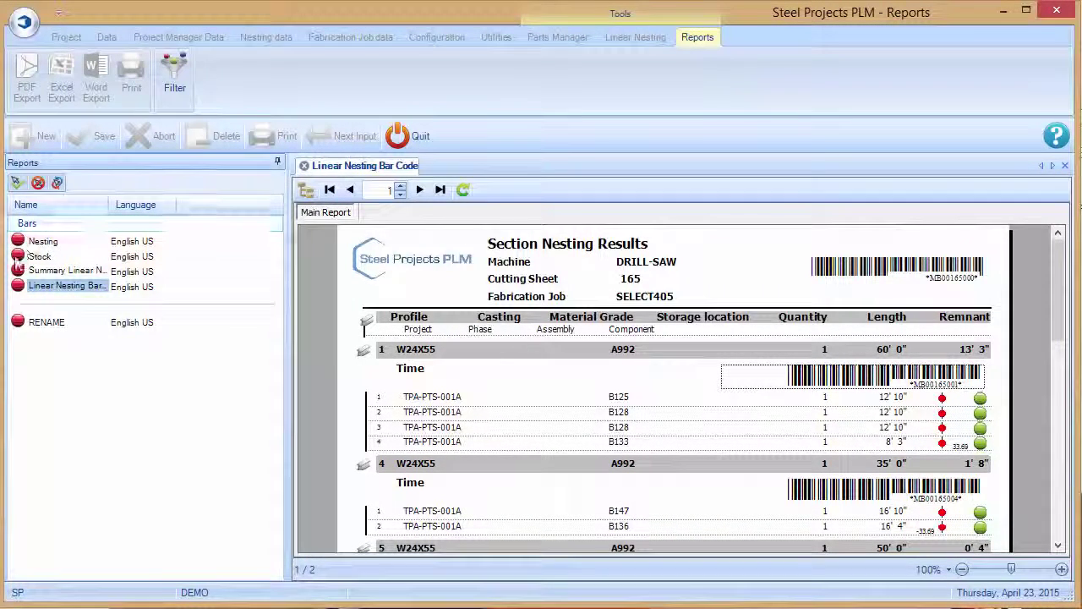
Step: Mark the Linear Nesting Bar Code report for output, and leave the reports and linear nesting to return to the parts manager
left_click(18, 287)
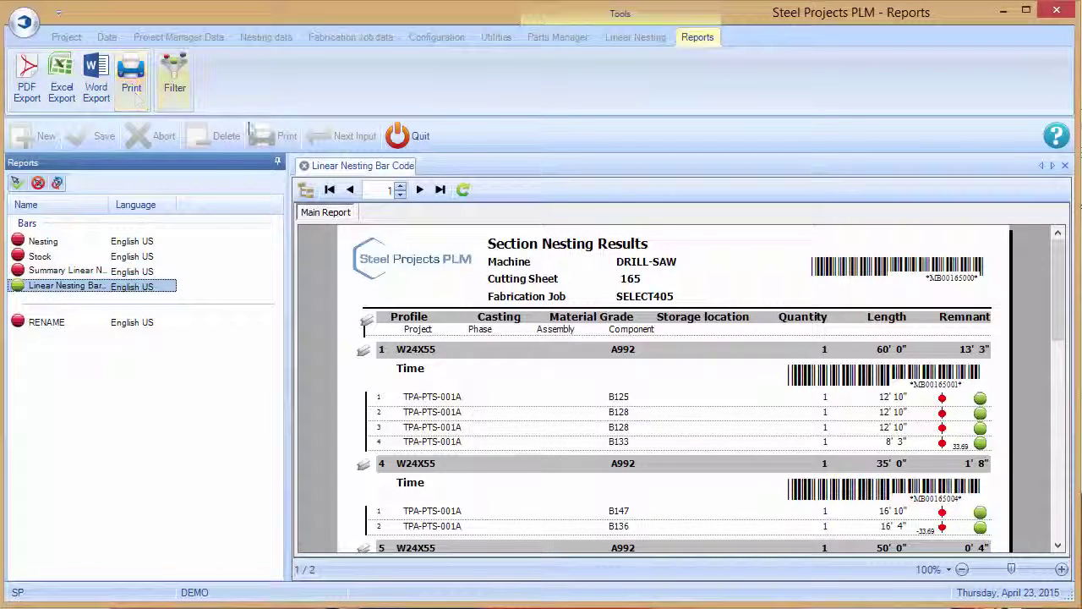
left_click(401, 142)
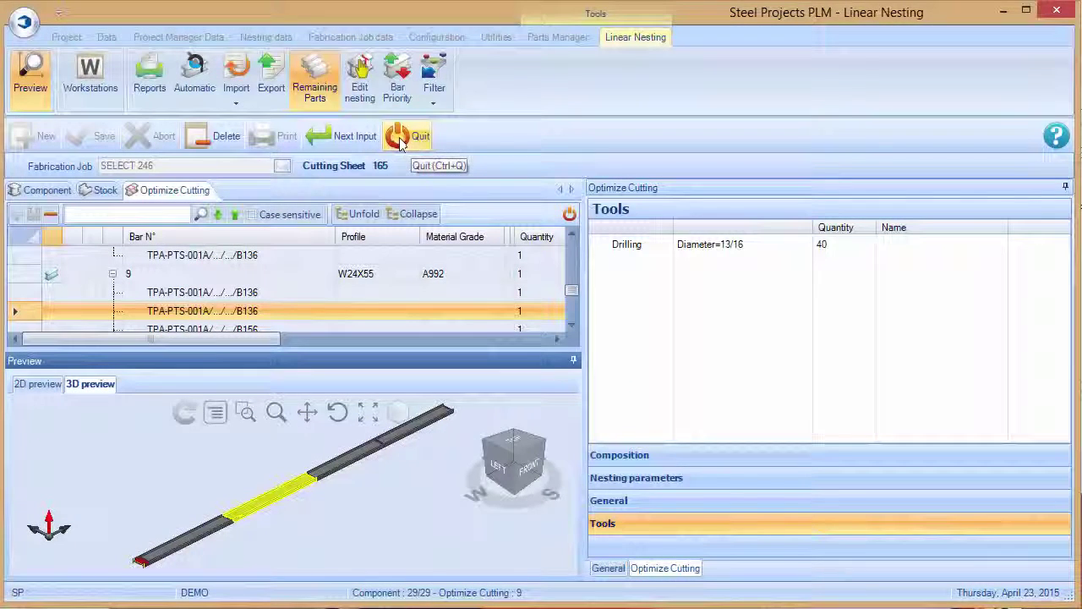
left_click(403, 142)
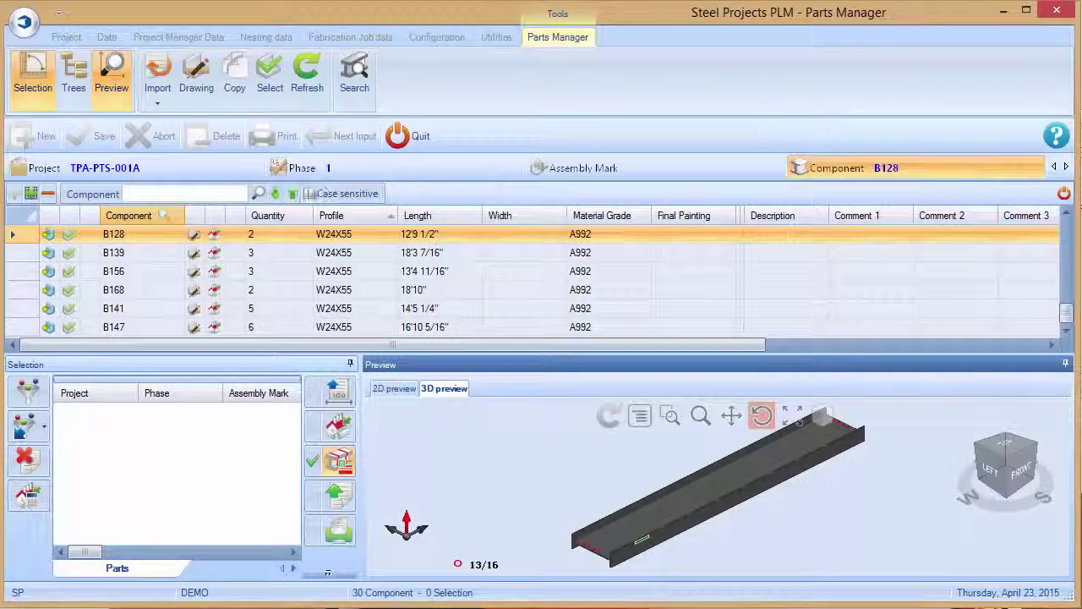
Step: Select project TPA-1114-DS and open its component list
left_click(186, 169)
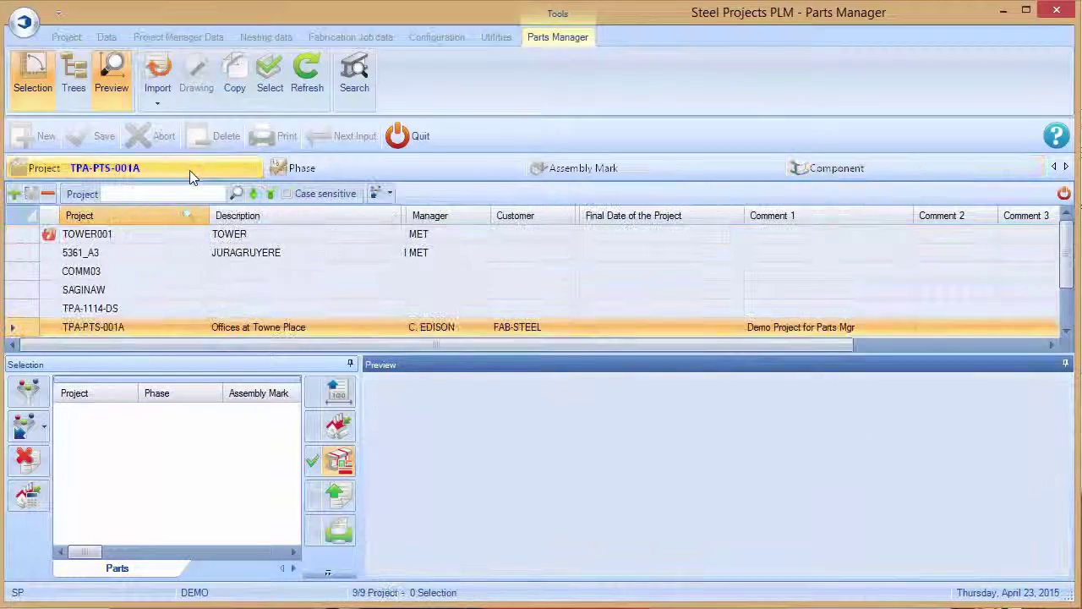
left_click(267, 310)
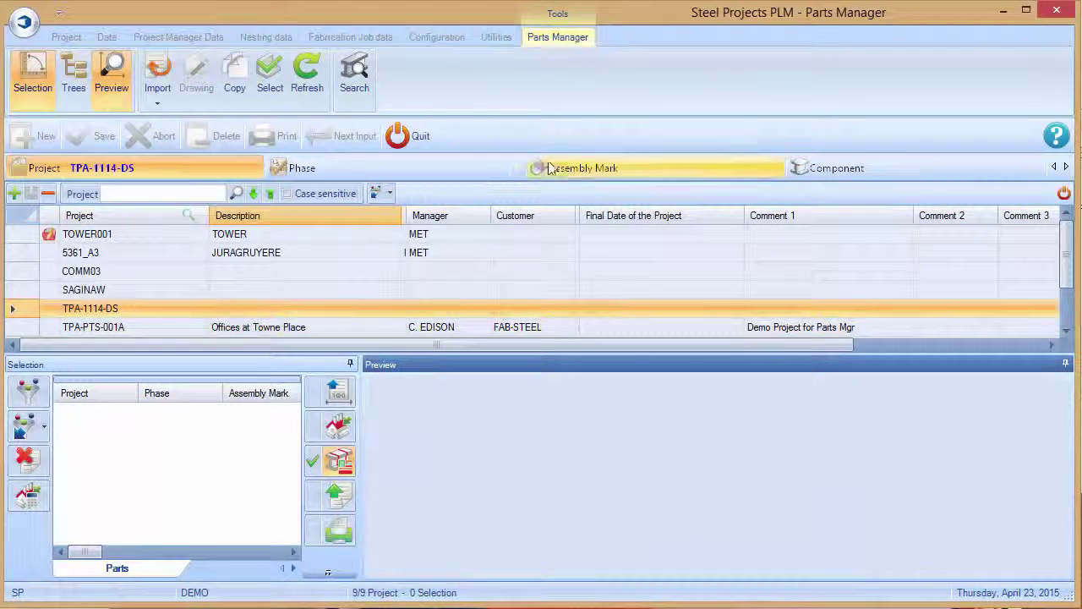
left_click(828, 169)
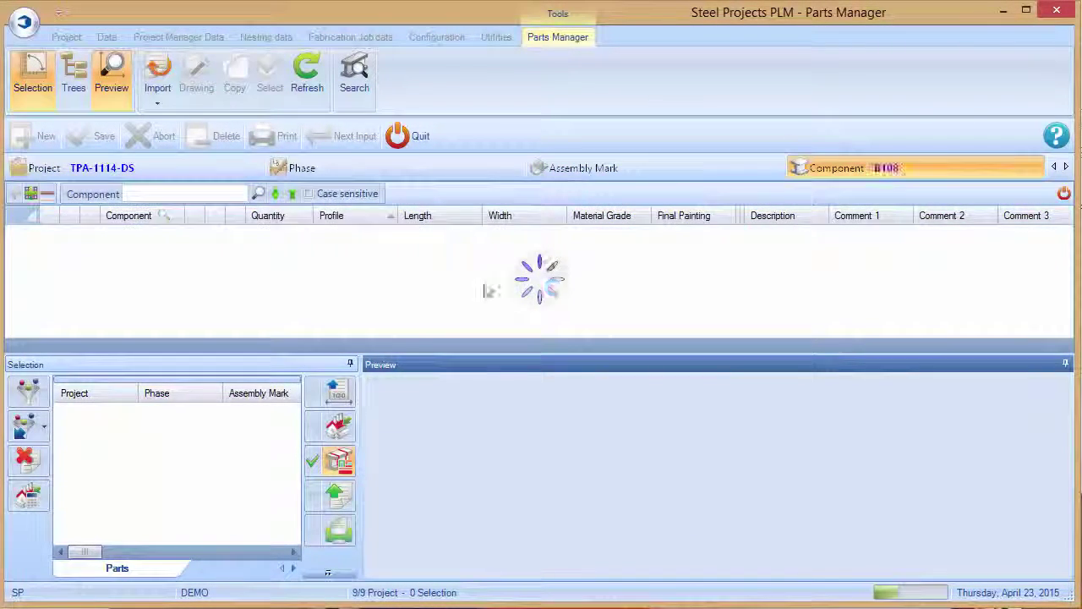
Step: Sort the components by profile in descending order and add the six W24X146 components from C45 through C64 to the parts selection
left_click(355, 215)
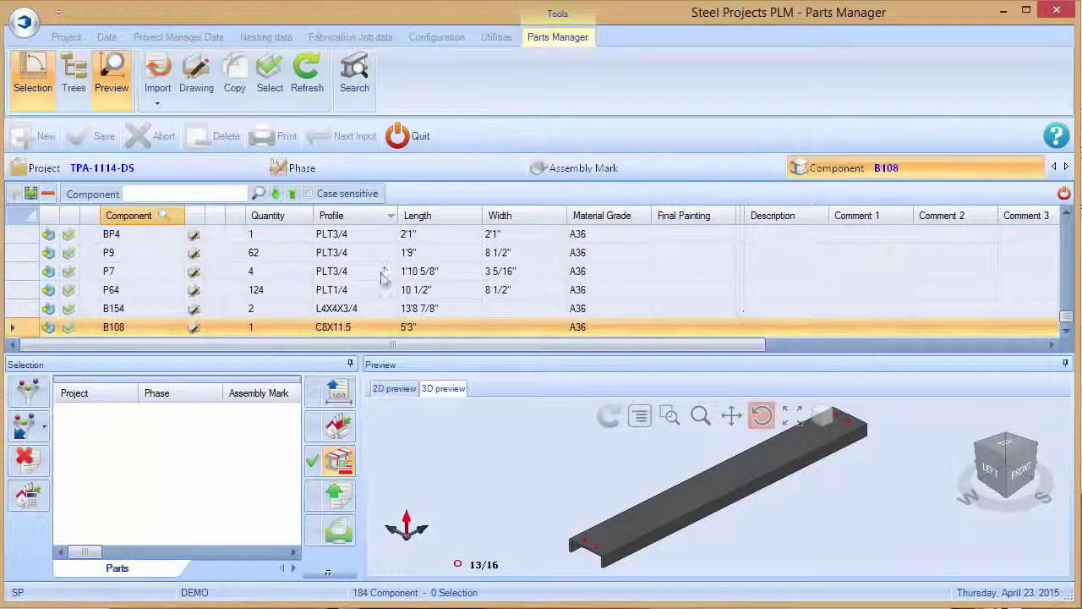
scroll(369, 294, "down", 1)
scroll(361, 271, "up", 3)
scroll(361, 271, "up", 10)
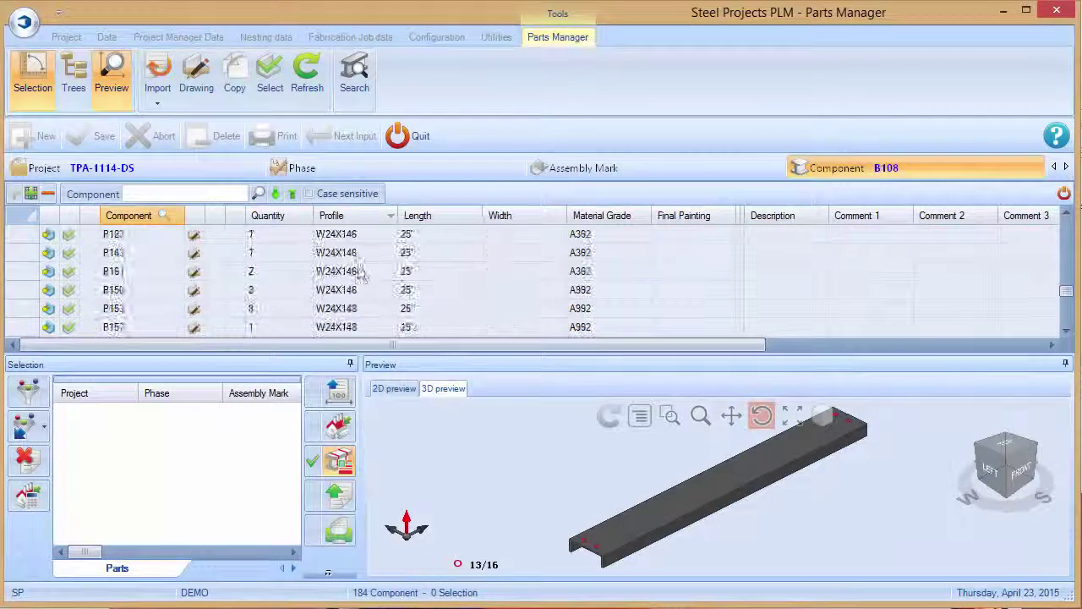
left_click(361, 243)
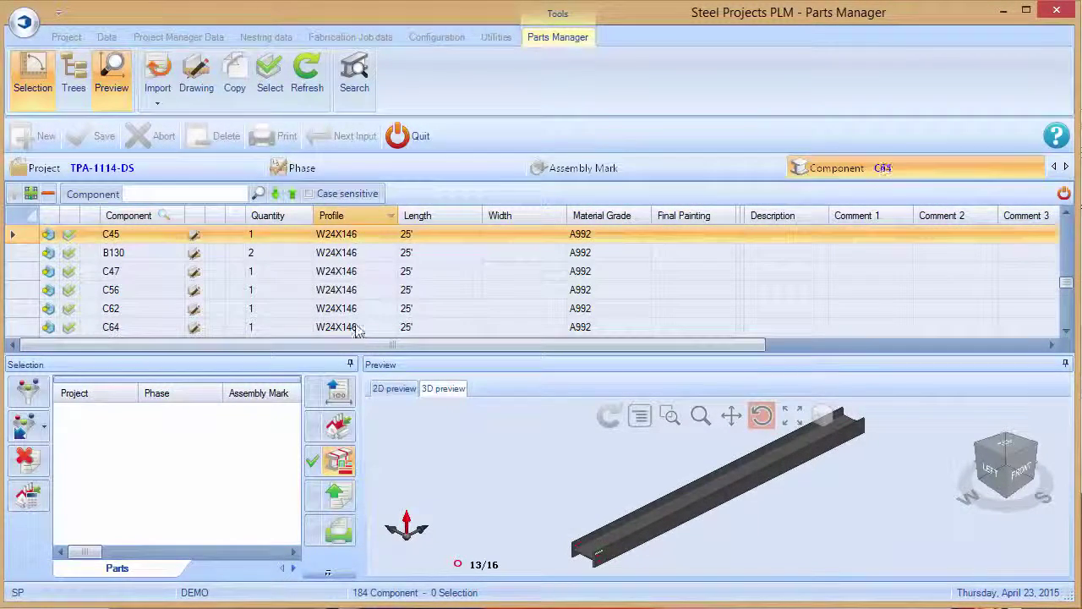
left_click(364, 328, "shift")
left_click_drag(193, 504, 194, 501)
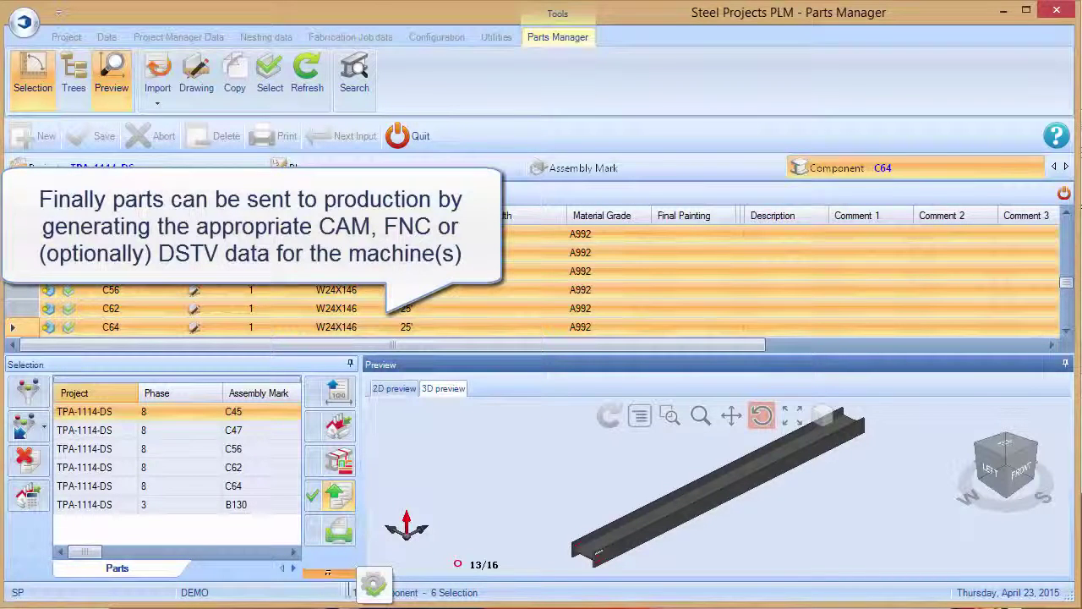
Step: Export the selected parts with EXCALIBUR as the only active export, using the directory C:\SPPLM\Exports\CNC\
left_click(374, 586)
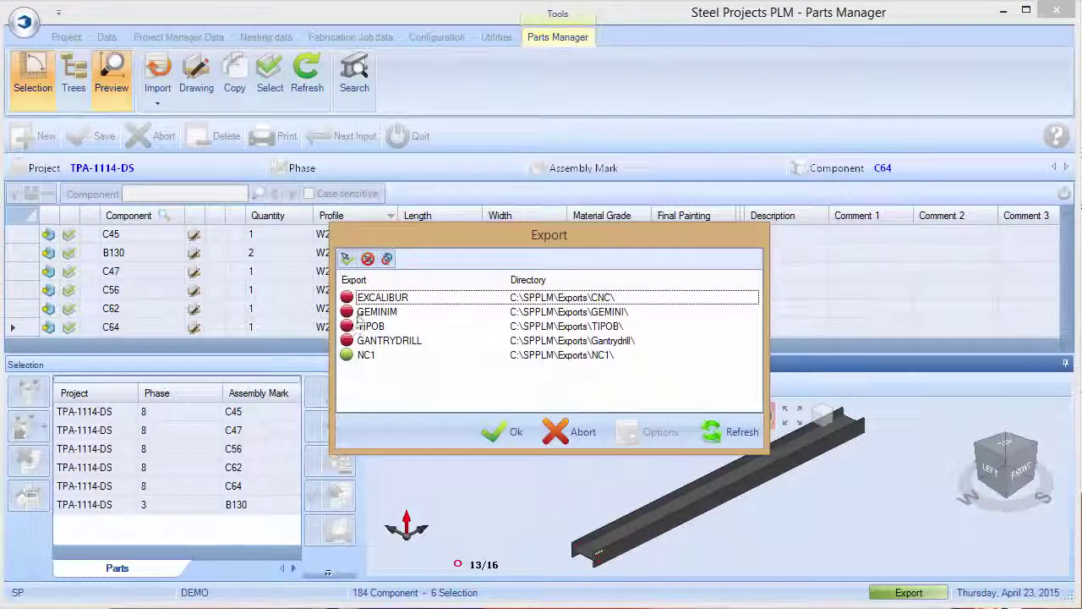
left_click(346, 298)
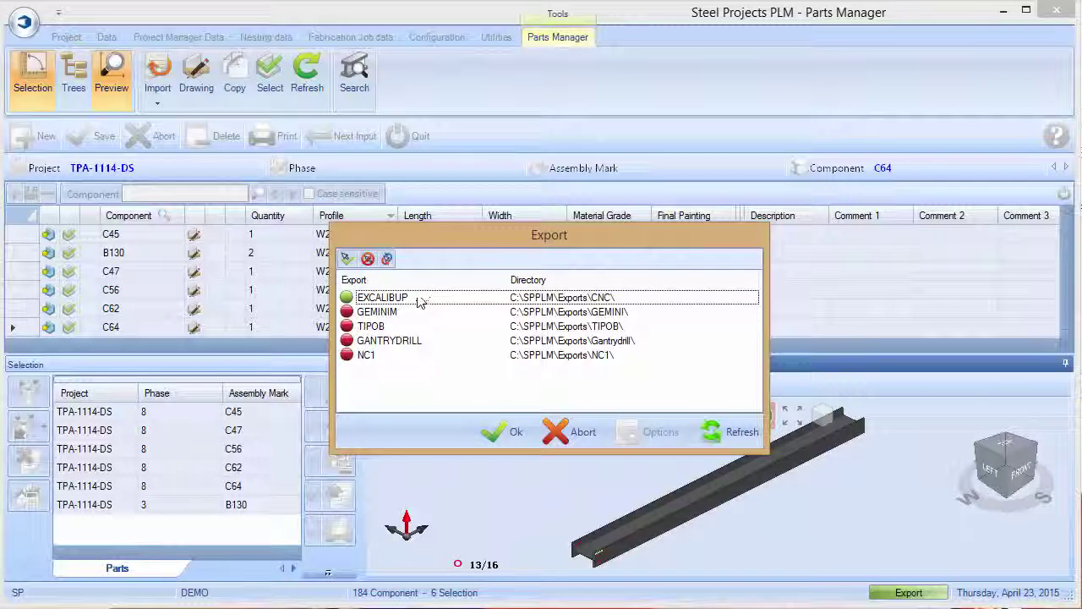
left_click(498, 432)
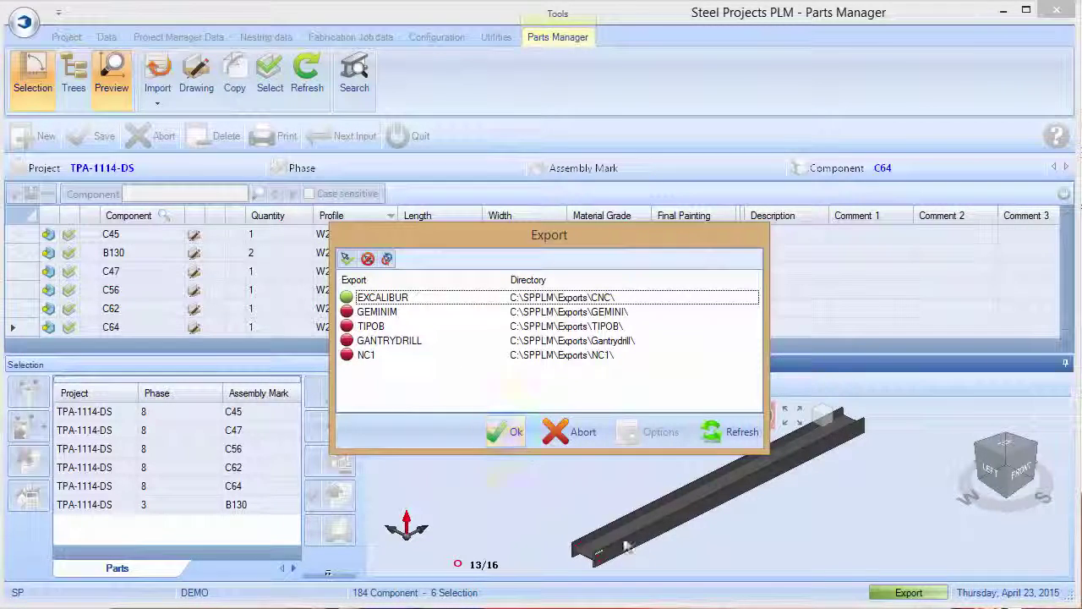